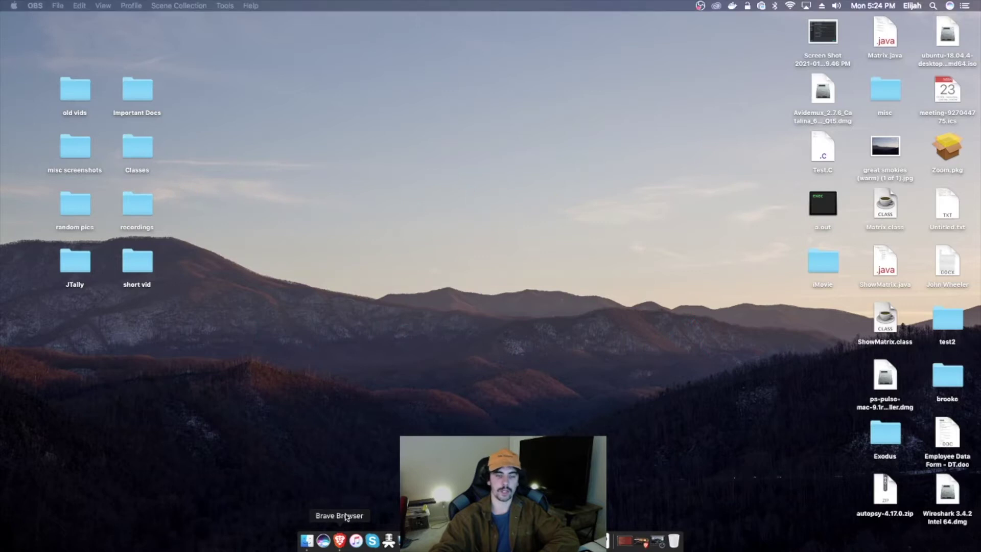
# Step: Search Brave for 'jaxx wallet download' and open the Jaxx Liberty downloads page
pyautogui.click(641, 540)
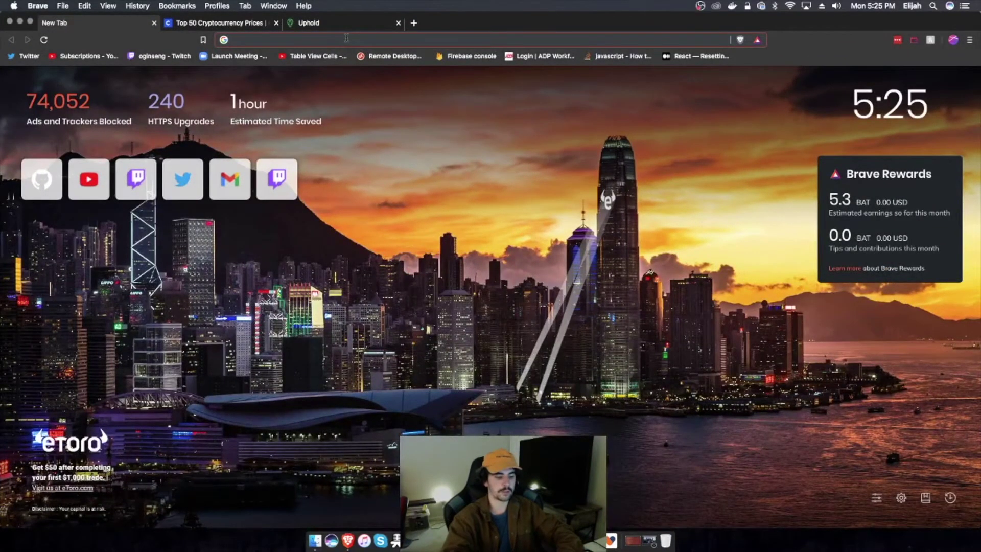
pyautogui.write('jaxx wallet downlo')
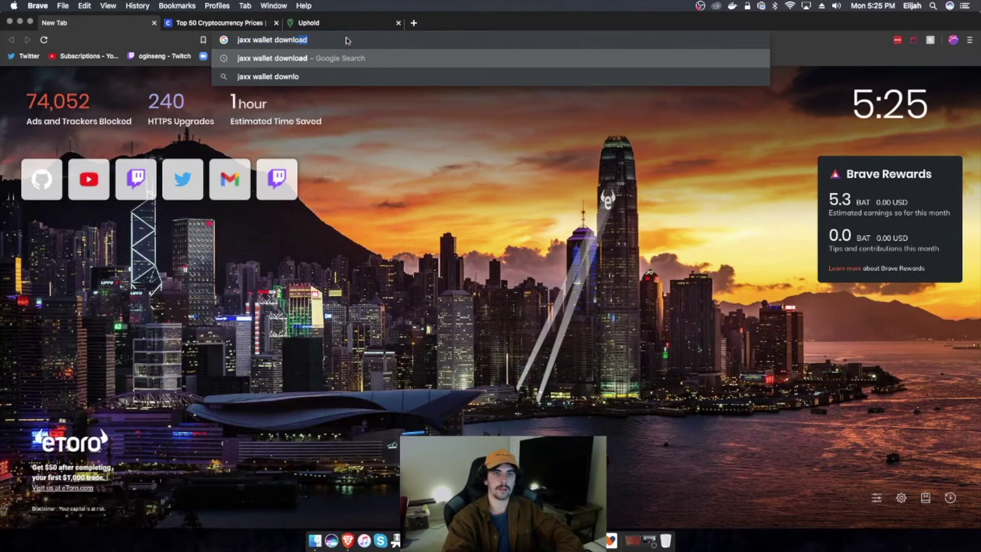
pyautogui.press('Return')
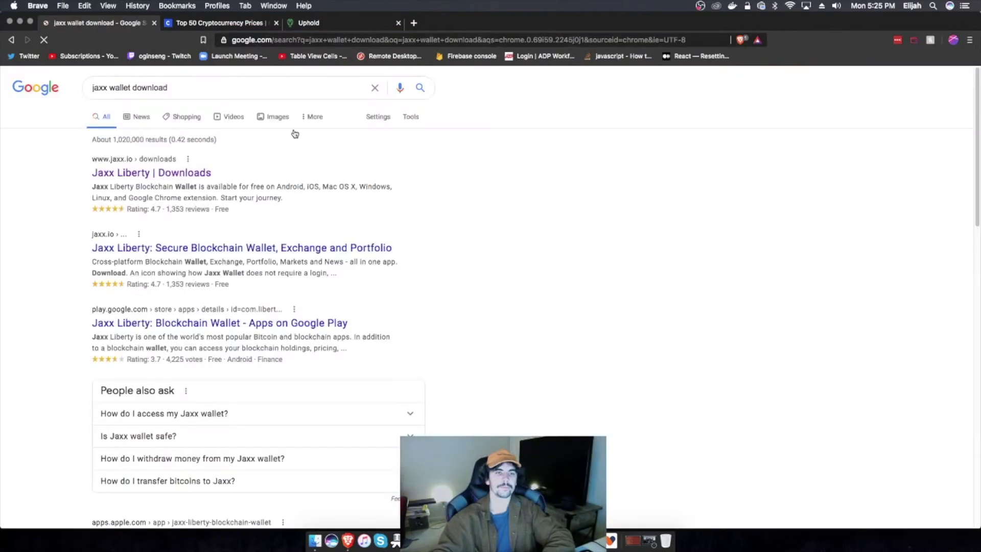
pyautogui.click(177, 153)
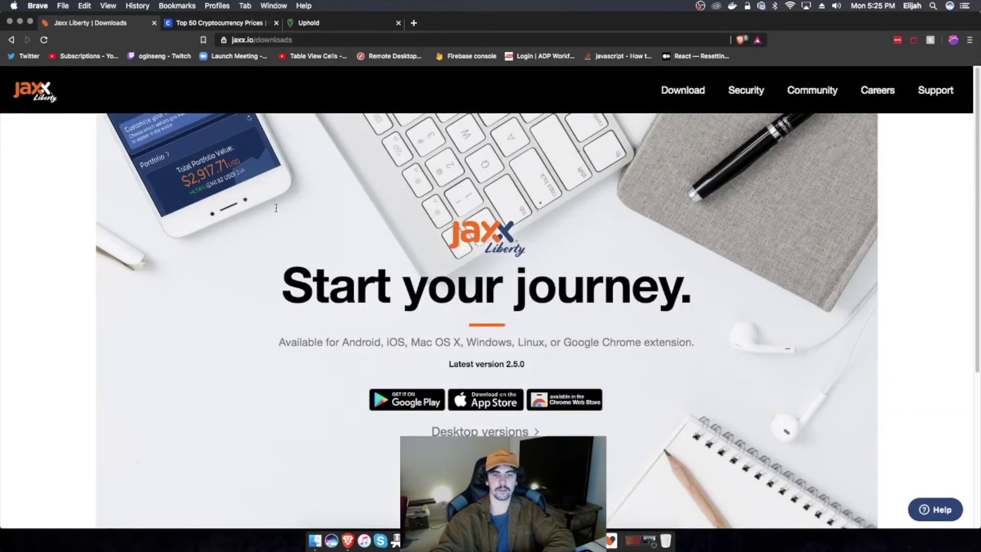
# Step: Download the Jaxx Liberty Mac installer (Jaxx.Liberty-2.5.0.dmg) to the Desktop and minimize Brave
pyautogui.scroll(-1, 490, 305)
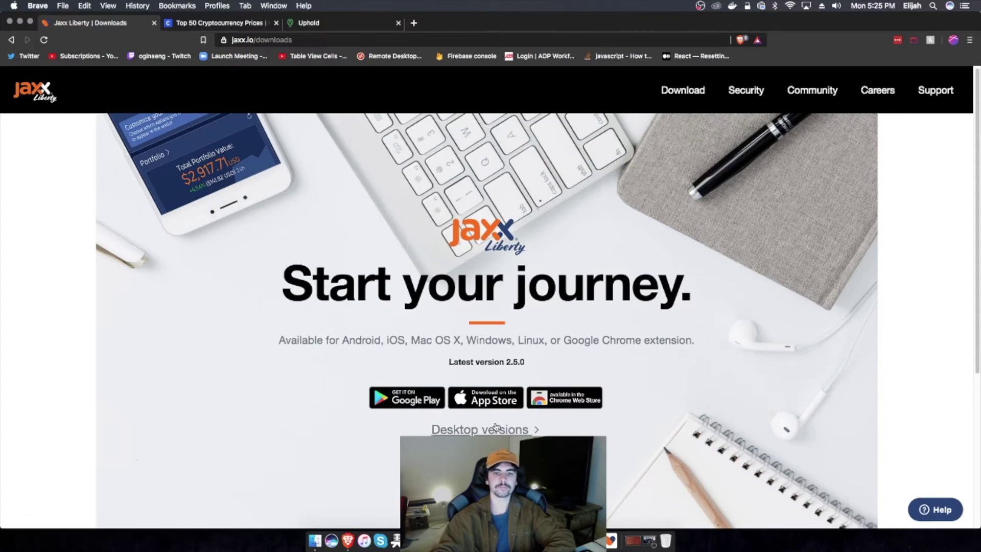
pyautogui.click(496, 427)
pyautogui.scroll(-2, 307, 290)
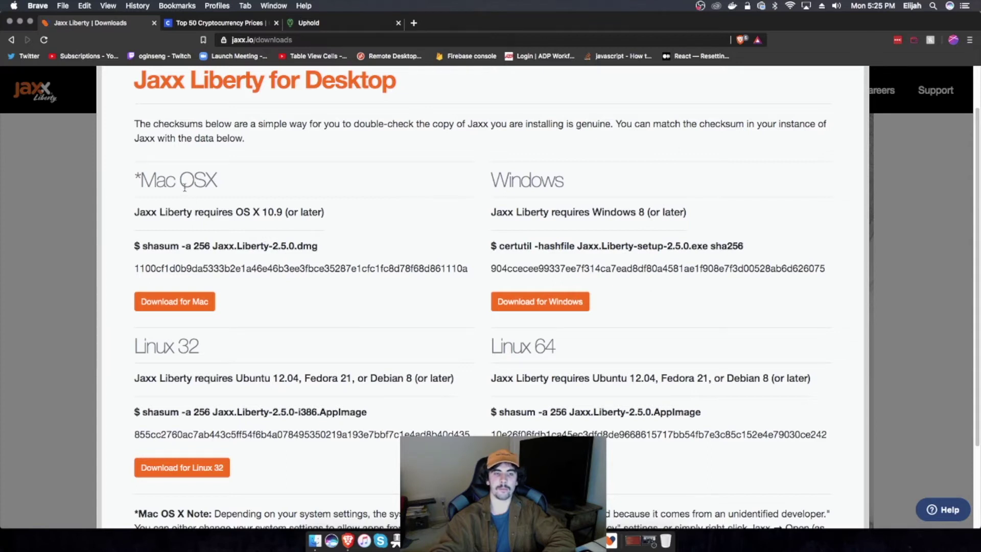
pyautogui.scroll(-1, 218, 203)
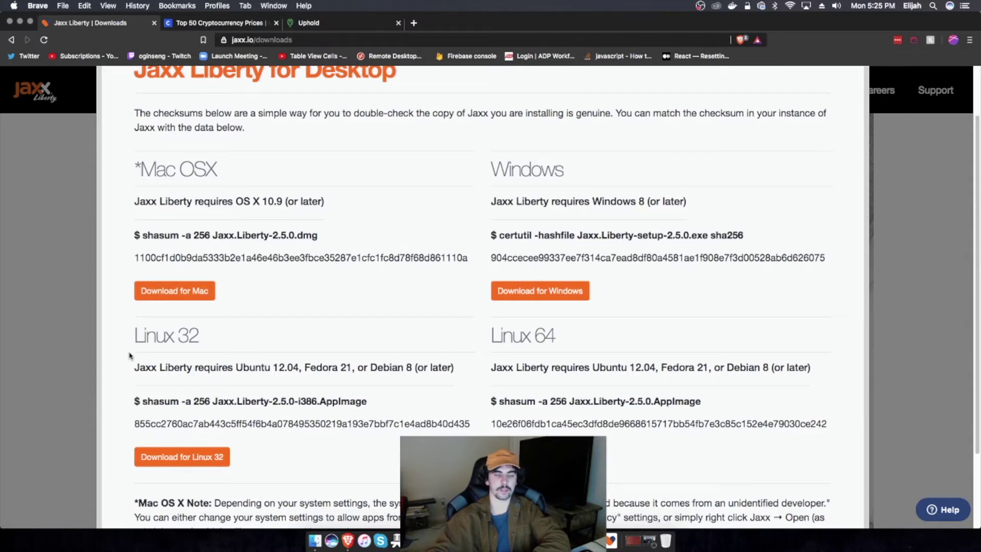
pyautogui.scroll(-1, 123, 358)
pyautogui.scroll(-1, 123, 358)
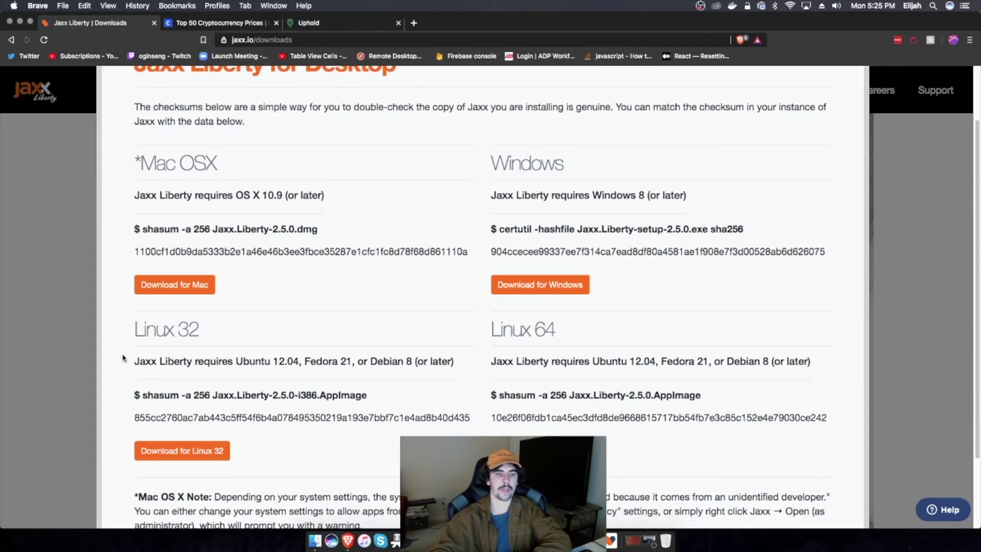
pyautogui.scroll(-5, 123, 358)
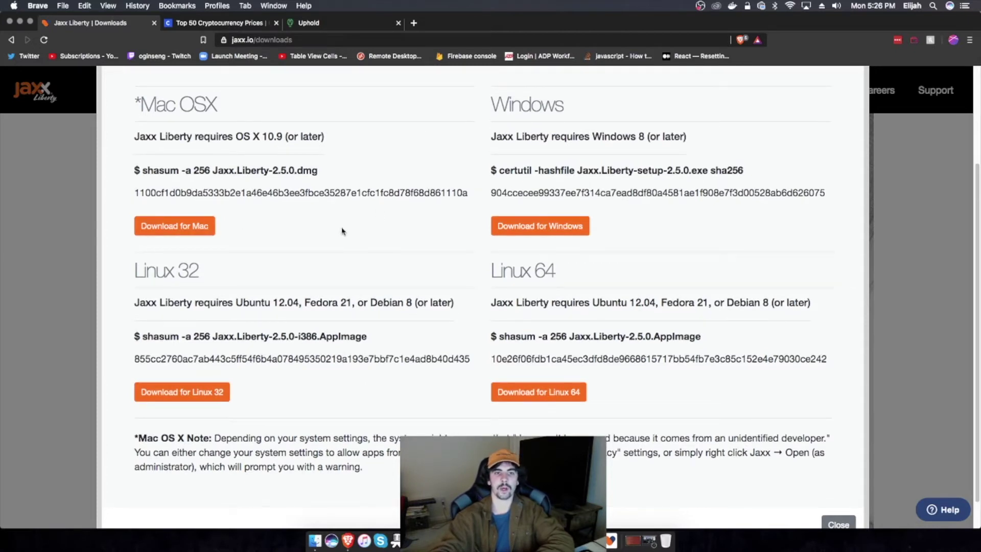
pyautogui.click(189, 226)
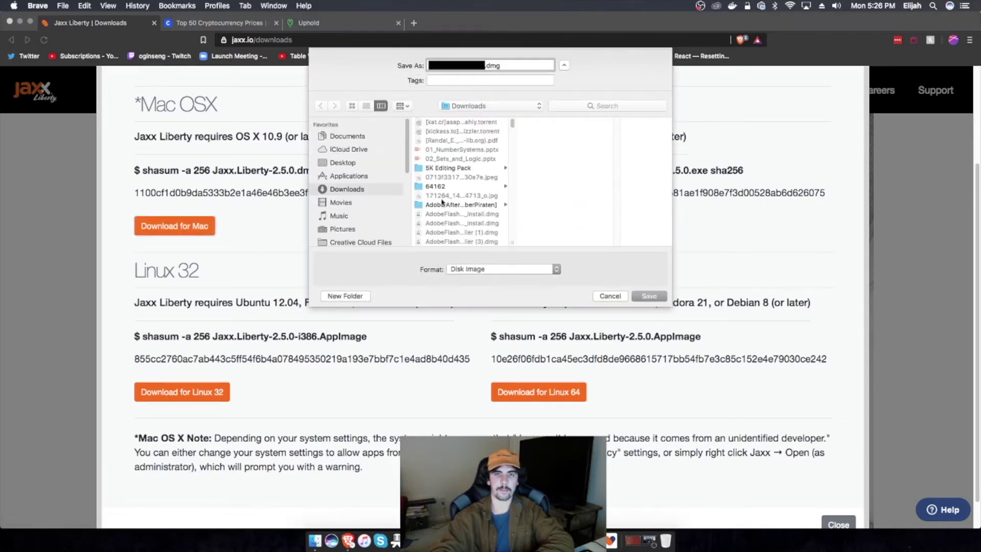
pyautogui.click(353, 162)
pyautogui.click(658, 300)
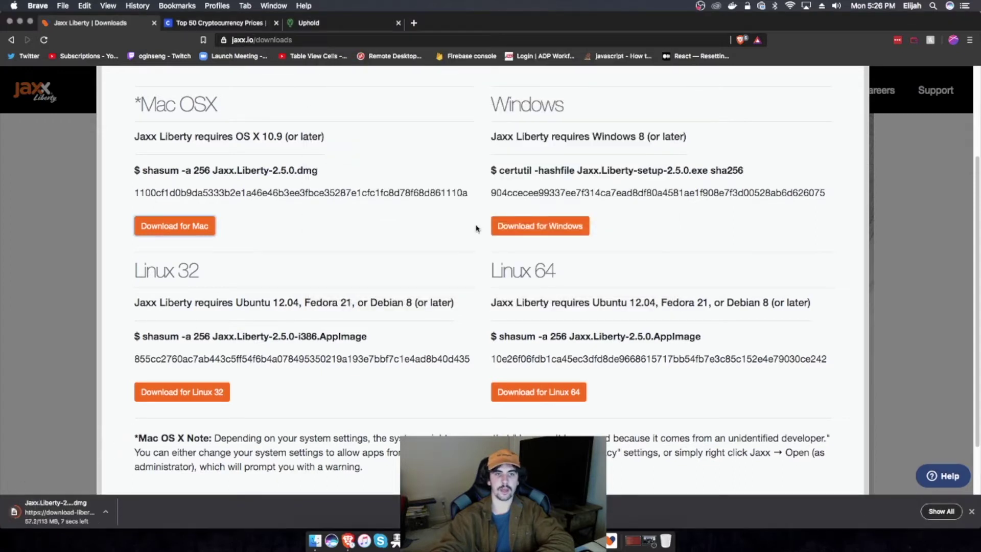
pyautogui.click(19, 21)
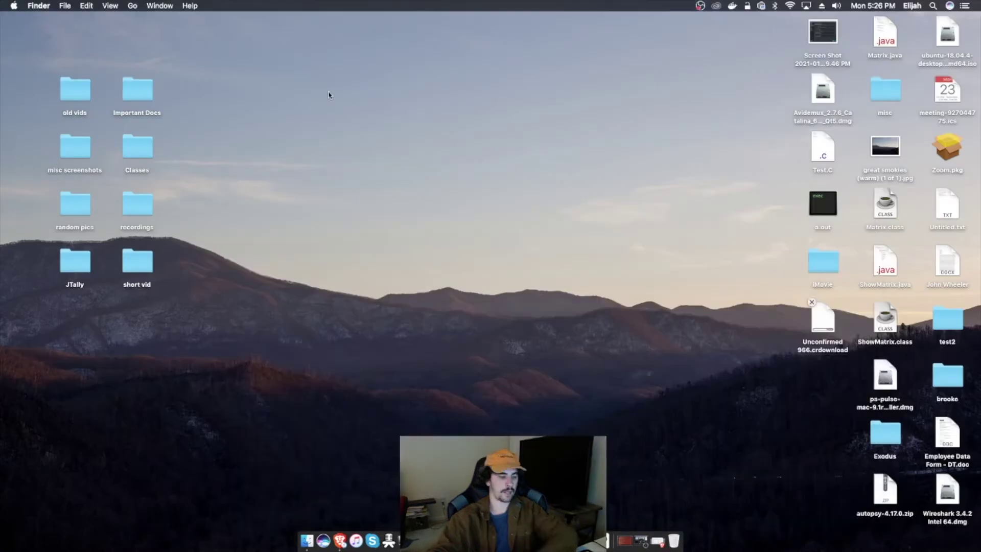
# Step: Launch Disk Utility from Spotlight by searching 'util'
pyautogui.press('super+space')
pyautogui.write('aui')
pyautogui.press('BackSpace')
pyautogui.press('BackSpace')
pyautogui.press('BackSpace')
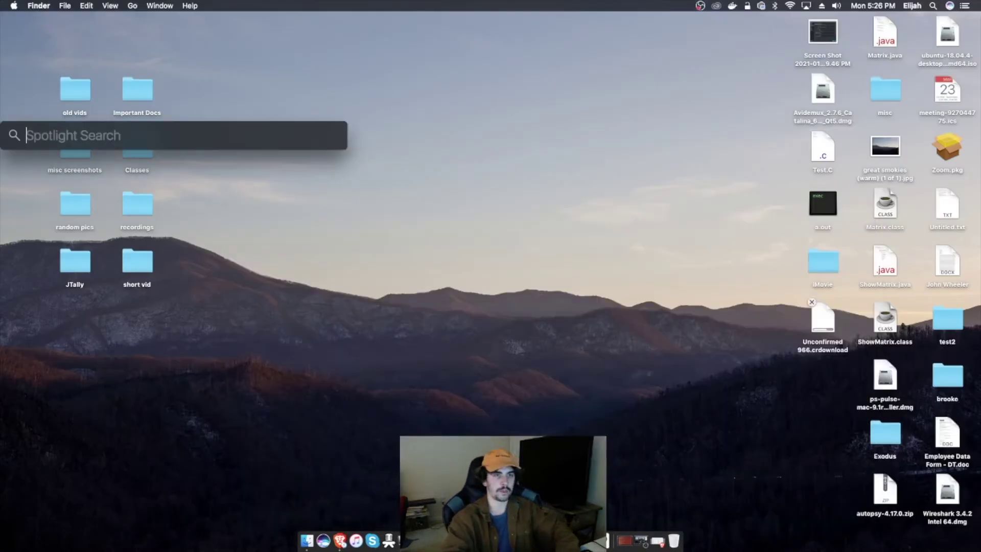
pyautogui.write('util')
pyautogui.press('Return')
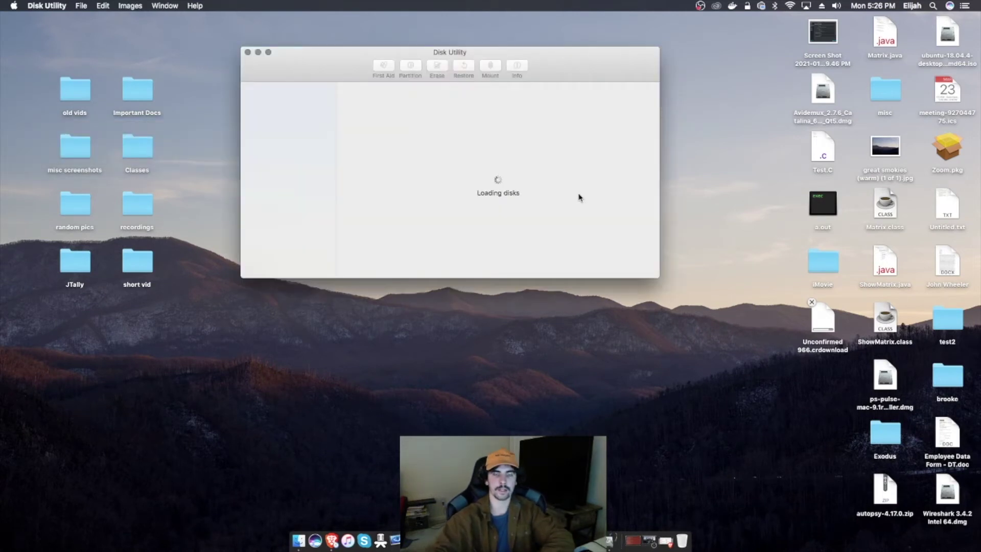
# Step: Reposition the Disk Utility window and start a new disk image from the File menu
pyautogui.moveTo(550, 58); pyautogui.dragTo(559, 53)
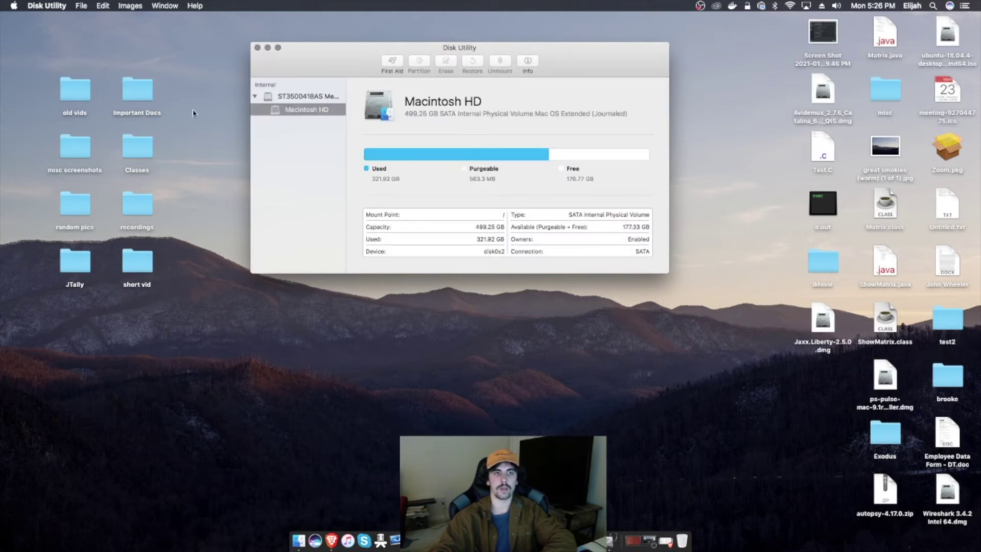
pyautogui.click(55, 6)
pyautogui.click(230, 19)
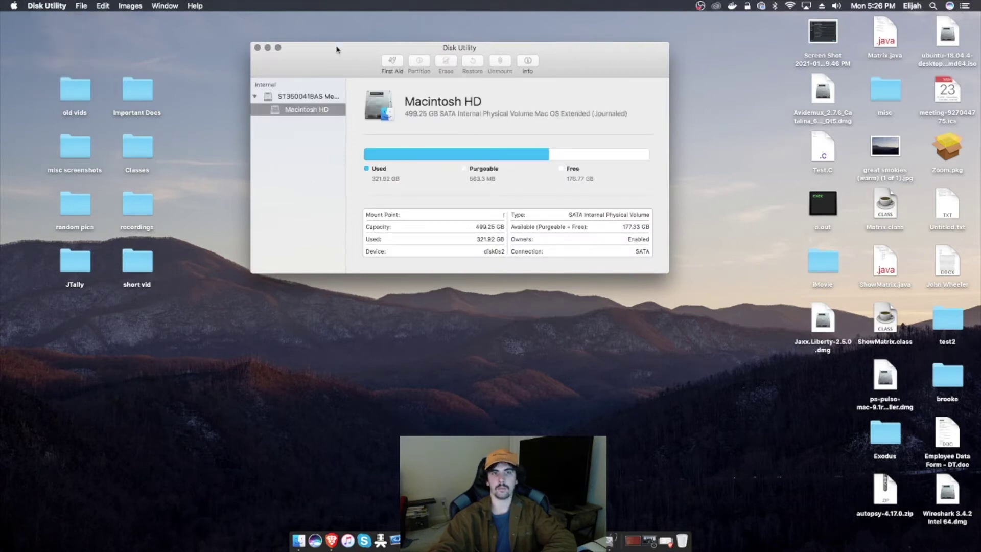
pyautogui.moveTo(336, 50); pyautogui.dragTo(375, 33)
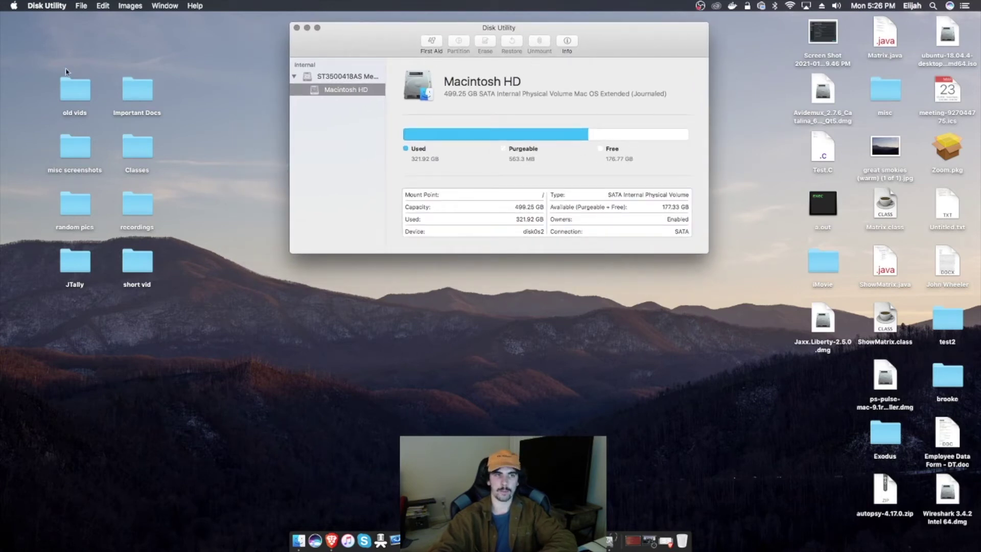
pyautogui.click(82, 10)
pyautogui.moveTo(115, 19)
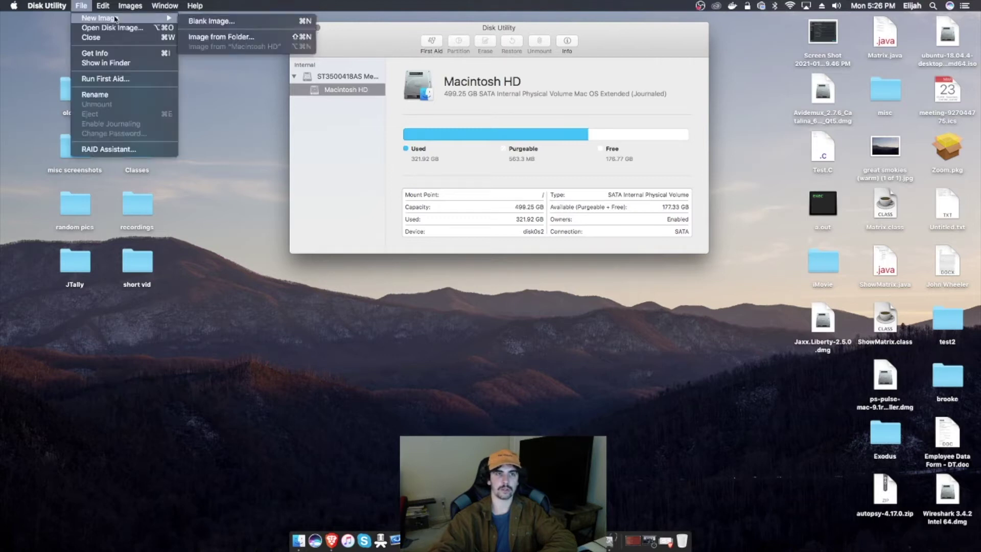
# Step: Start a blank image named JAXX, sized 1 GB
pyautogui.click(200, 22)
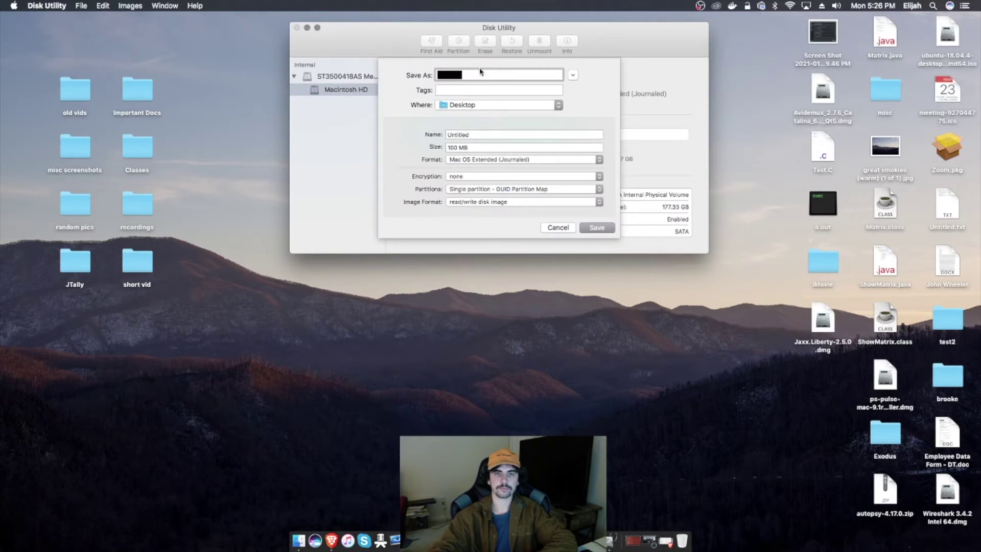
pyautogui.write('JAXX')
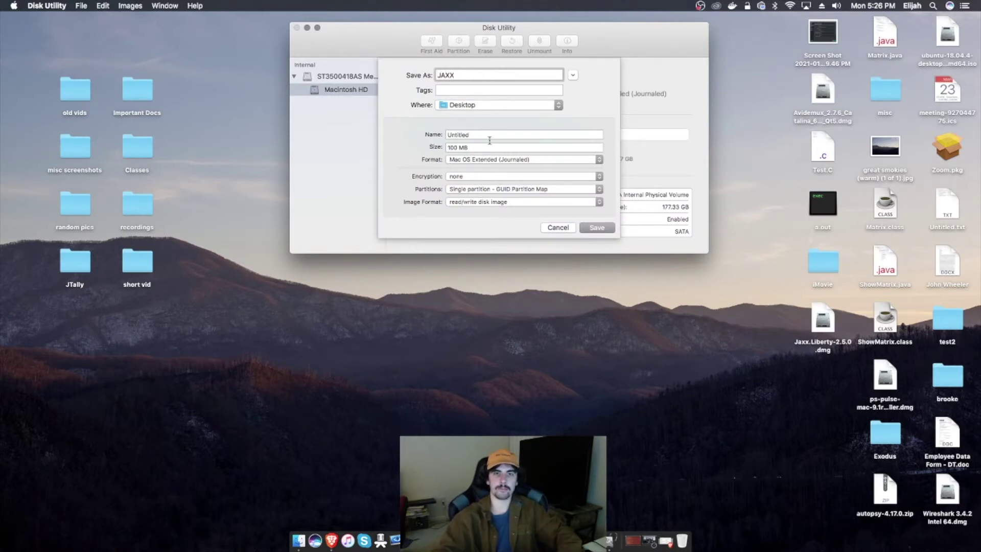
pyautogui.doubleClick(490, 137)
pyautogui.write('JAXX')
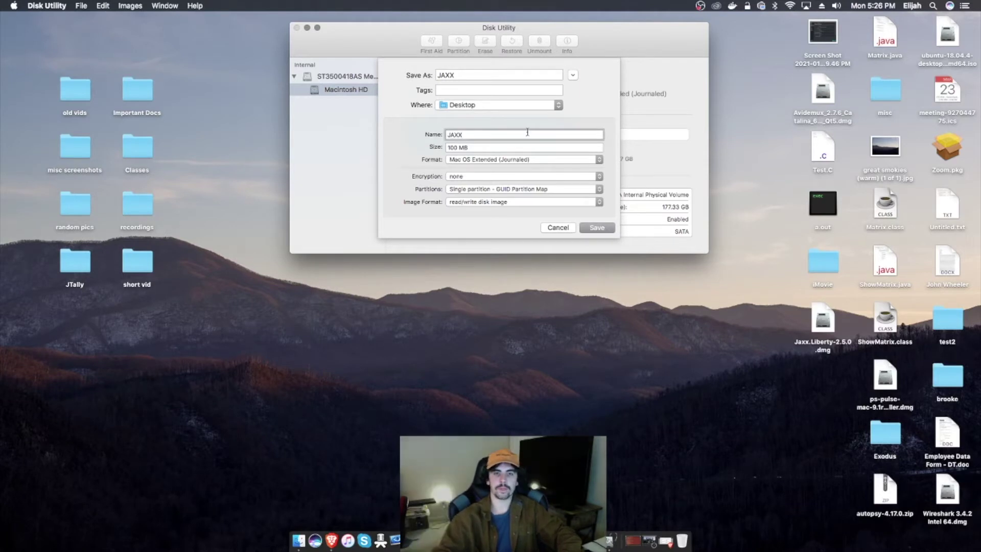
pyautogui.press('Tab')
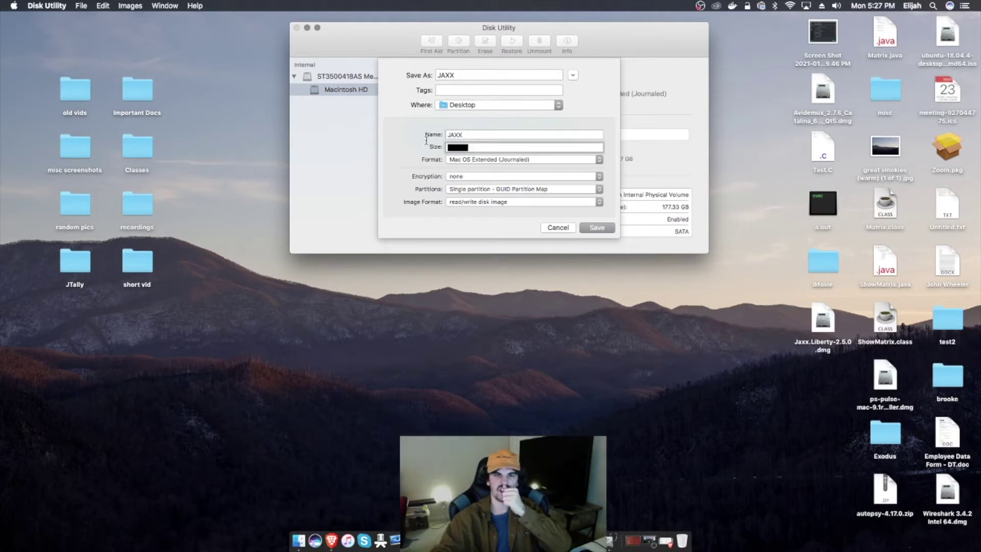
pyautogui.write('1 GB')
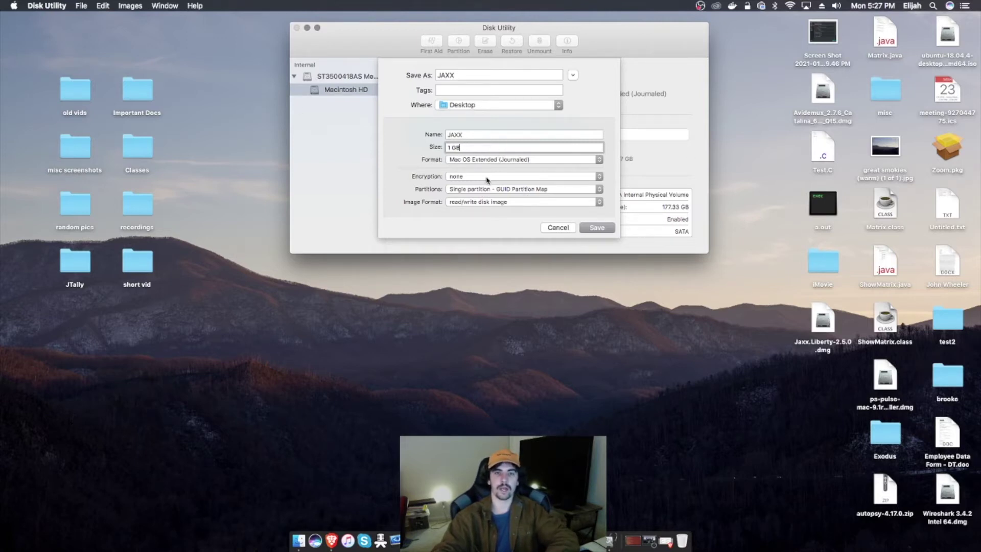
# Step: Keep Mac OS Extended (Journaled) format and choose 256-bit AES encryption
pyautogui.click(463, 161)
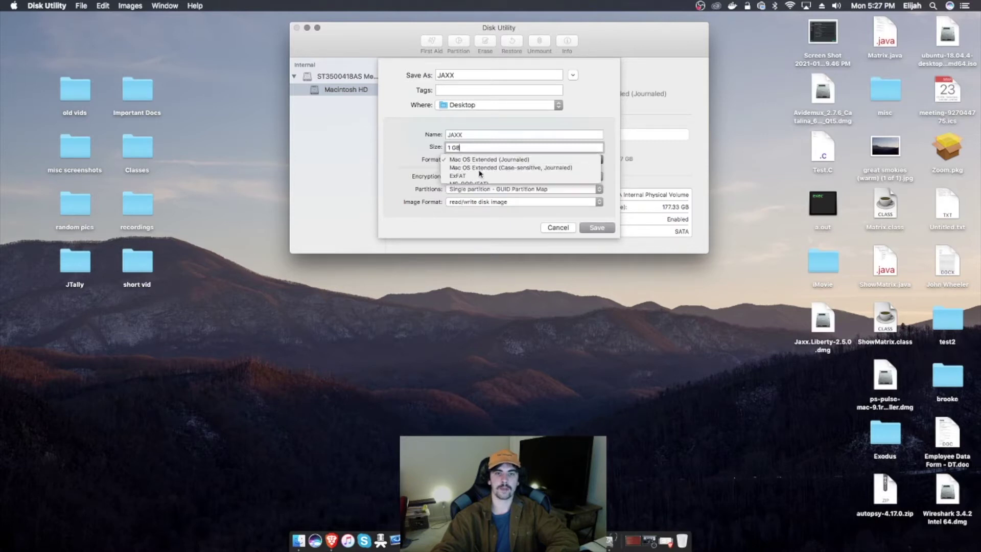
pyautogui.click(463, 159)
pyautogui.click(466, 176)
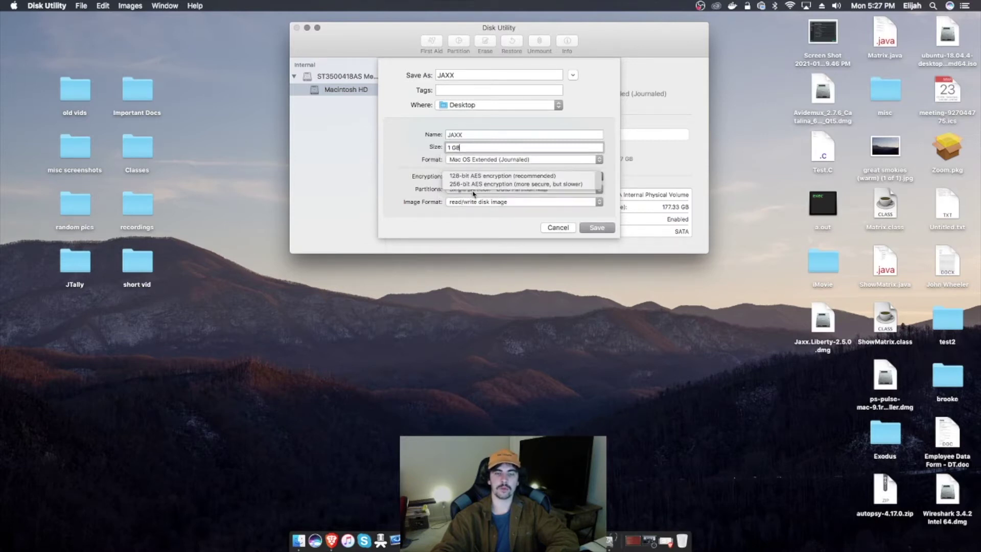
pyautogui.click(474, 184)
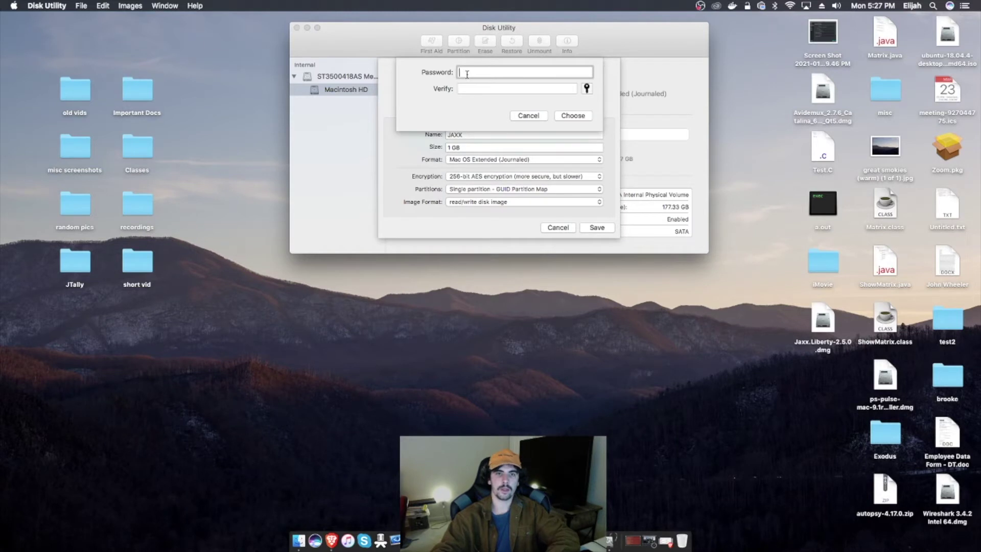
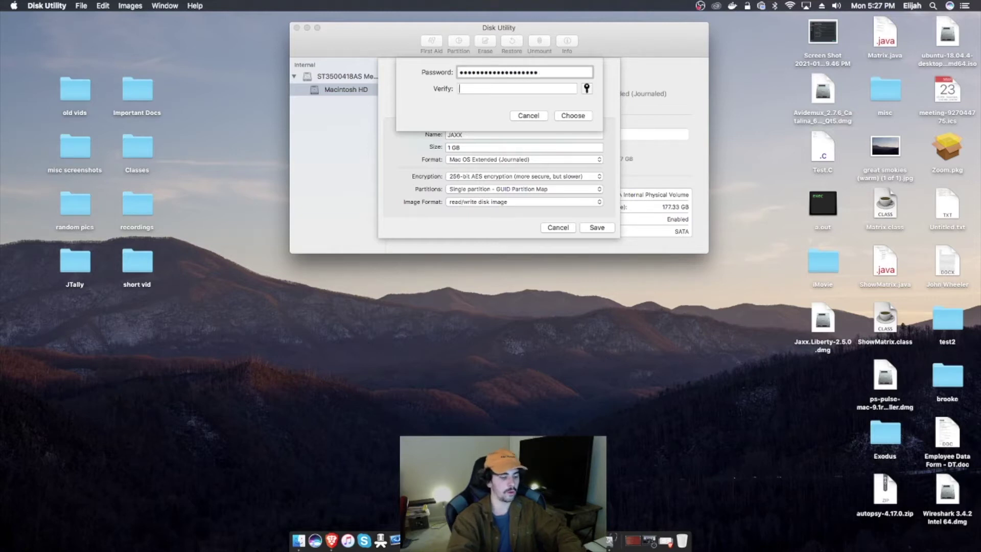
# Step: Enter and verify the encryption password for the JAXX image, then confirm it
pyautogui.press('Tab')
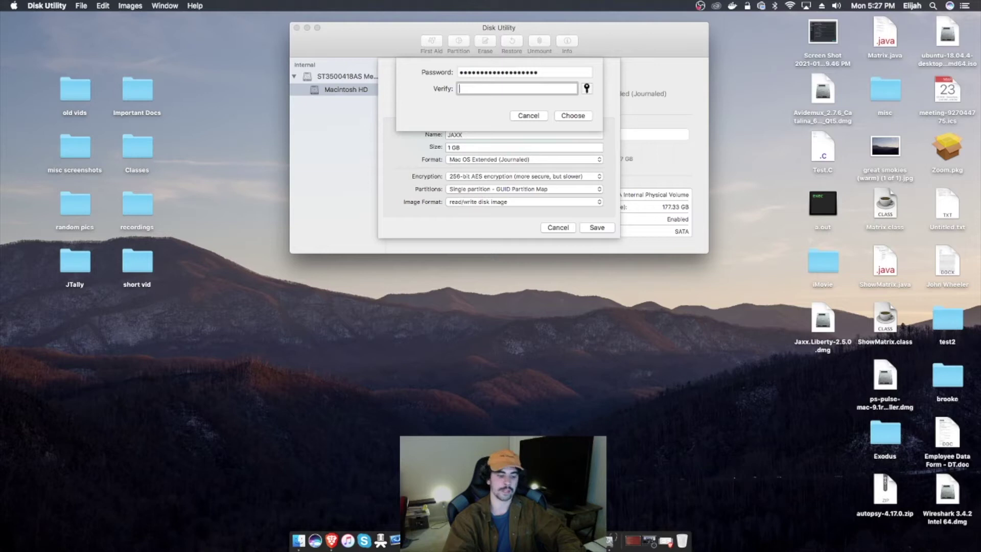
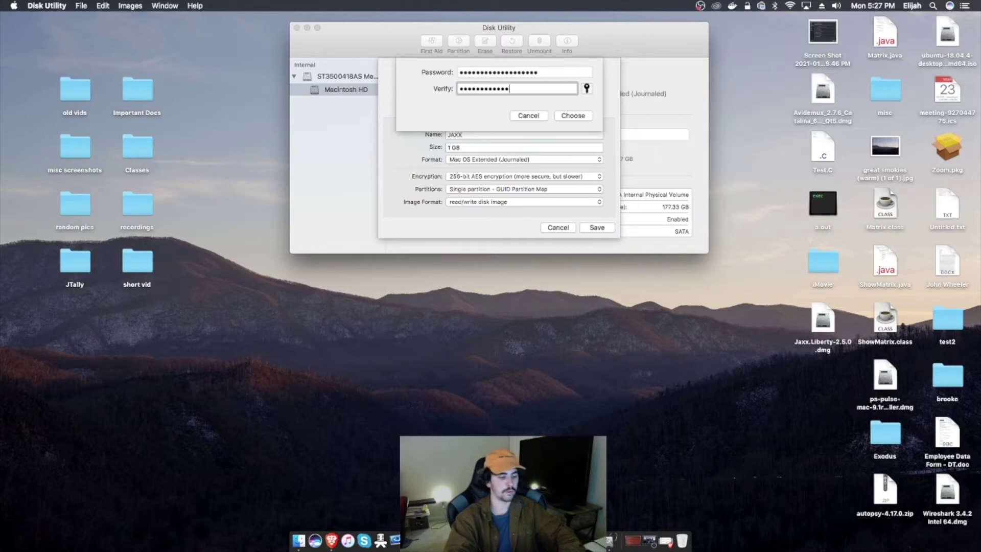
pyautogui.hotkey('shift', 'Tab')
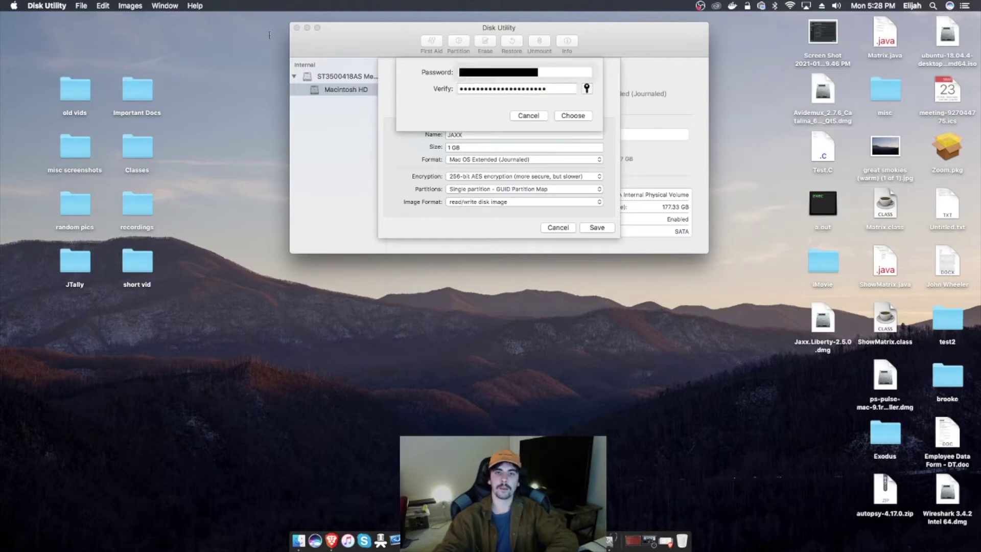
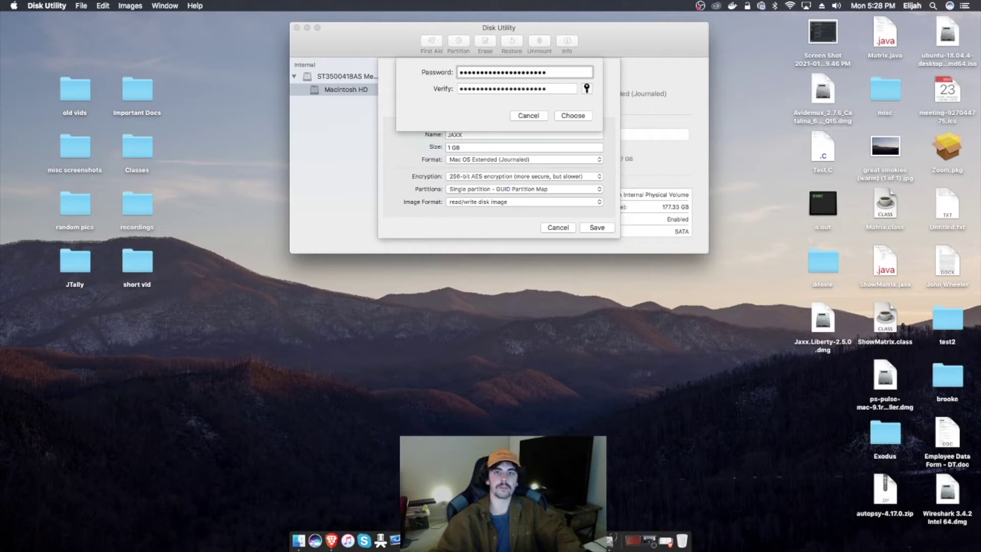
pyautogui.click(576, 115)
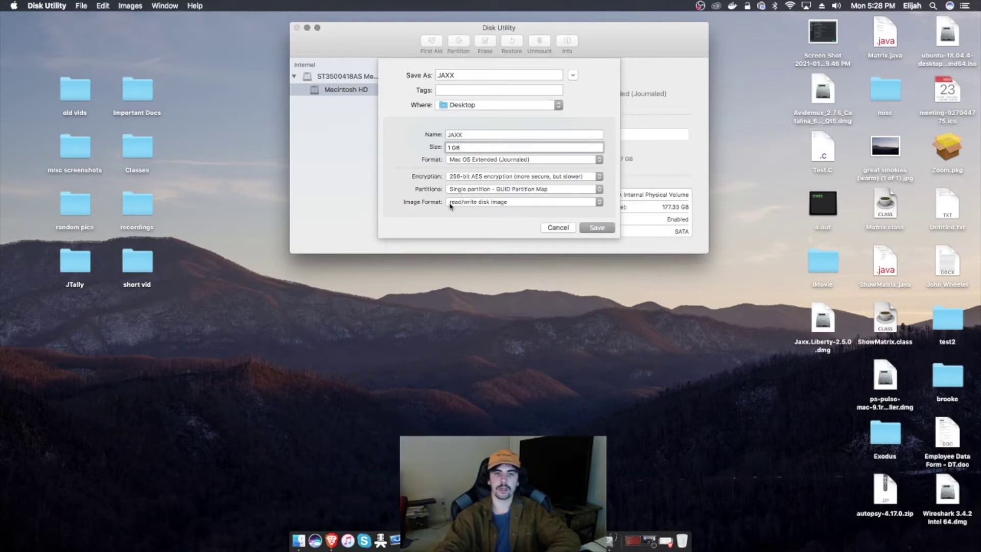
# Step: Save the encrypted JAXX.dmg, line up both .dmg icons on the desktop's left, and open Finder
pyautogui.click(593, 228)
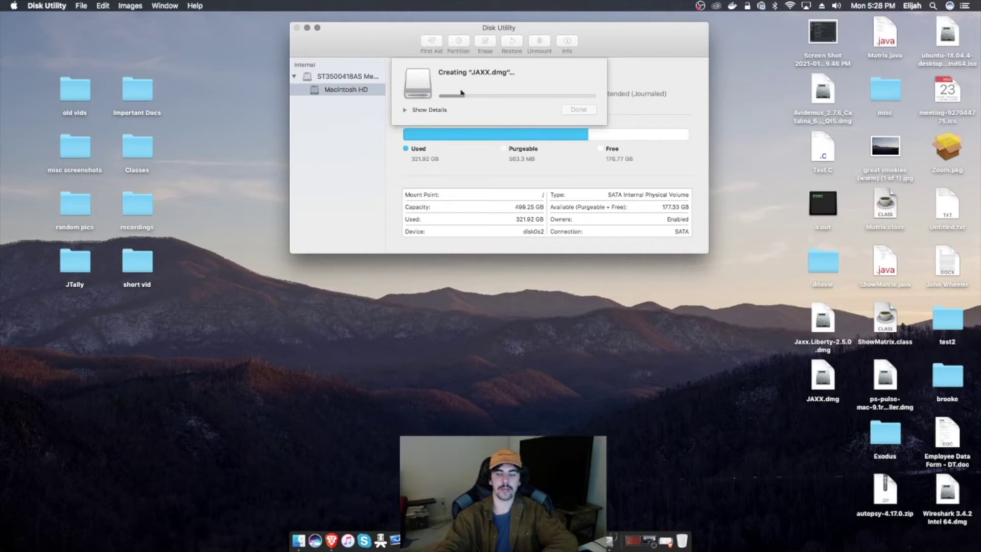
pyautogui.moveTo(824, 379); pyautogui.dragTo(199, 377)
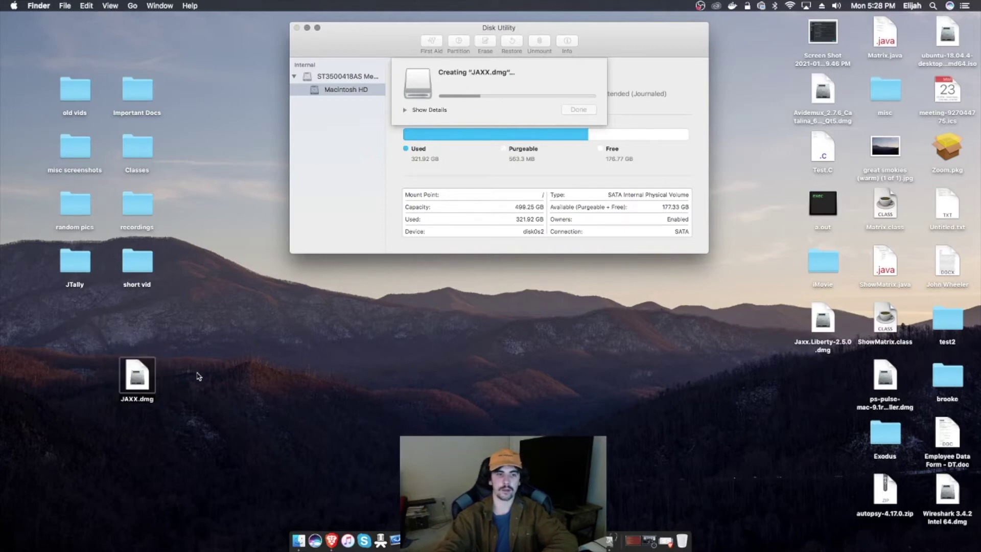
pyautogui.moveTo(827, 330); pyautogui.dragTo(204, 381)
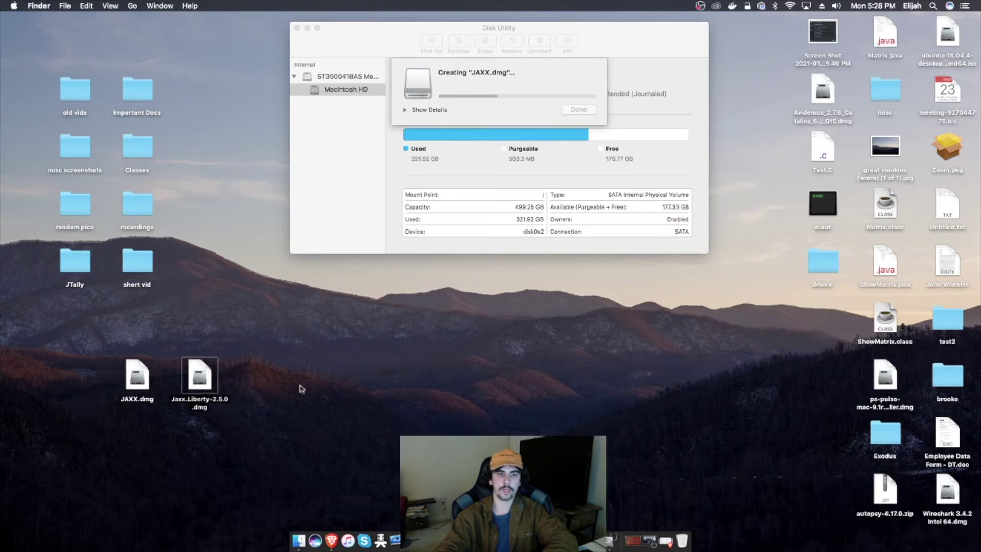
pyautogui.click(300, 388)
pyautogui.click(525, 36)
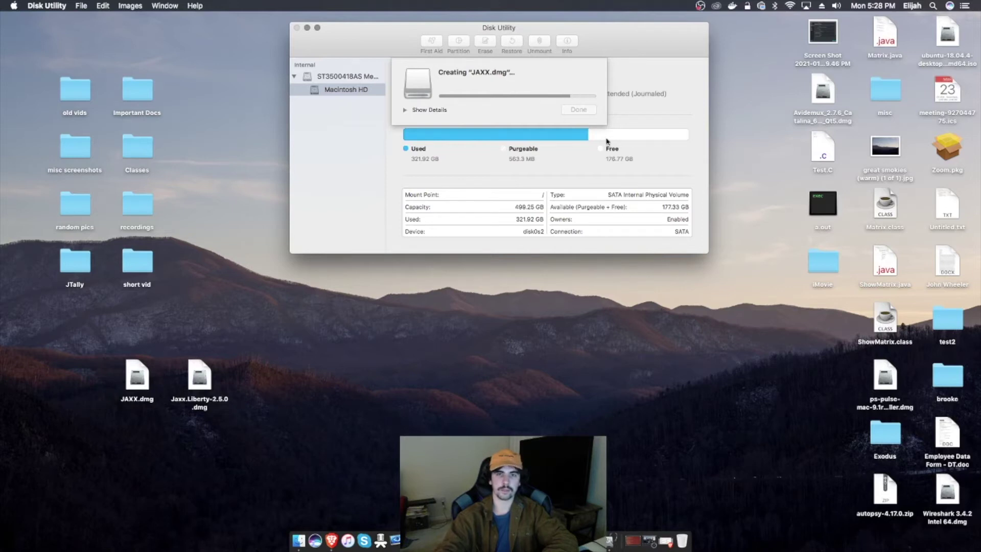
pyautogui.click(297, 540)
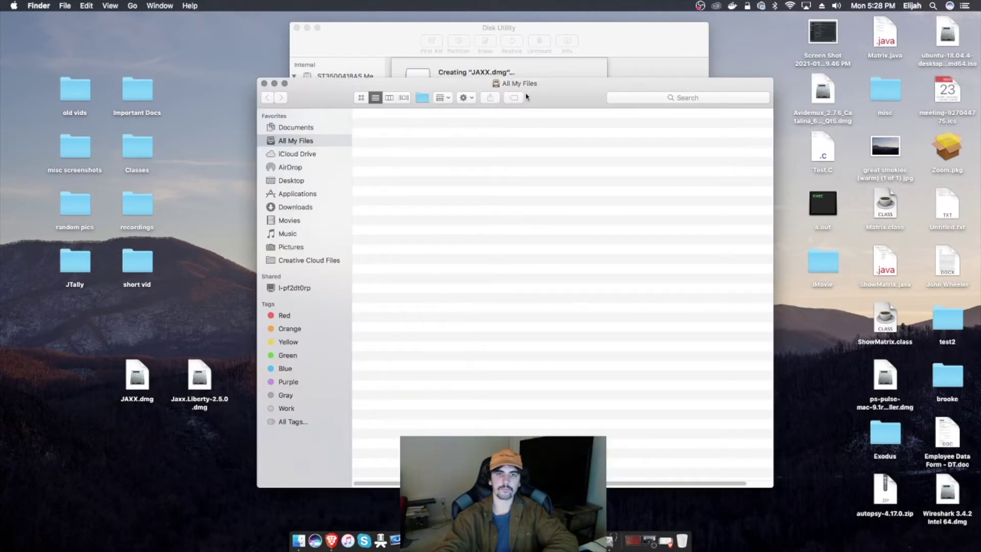
# Step: Eject the JAXX volume from the Finder sidebar, dismiss the completion notice and quit Disk Utility
pyautogui.moveTo(526, 97); pyautogui.dragTo(636, 92)
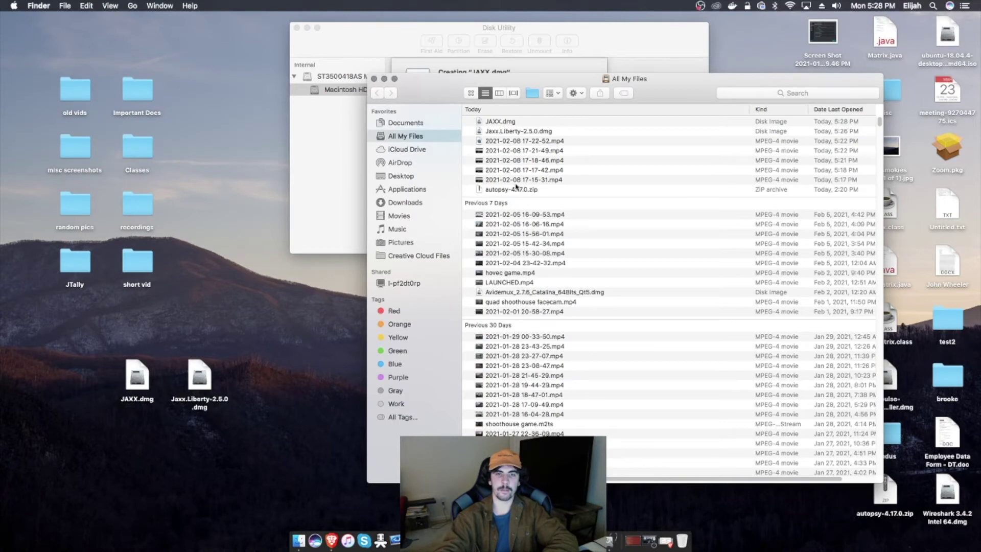
pyautogui.click(414, 178)
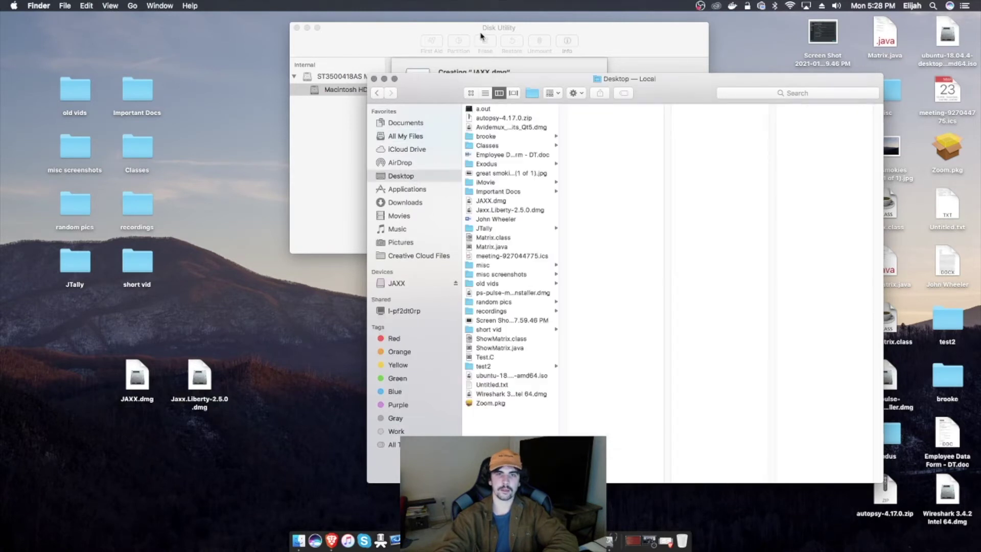
pyautogui.click(401, 283)
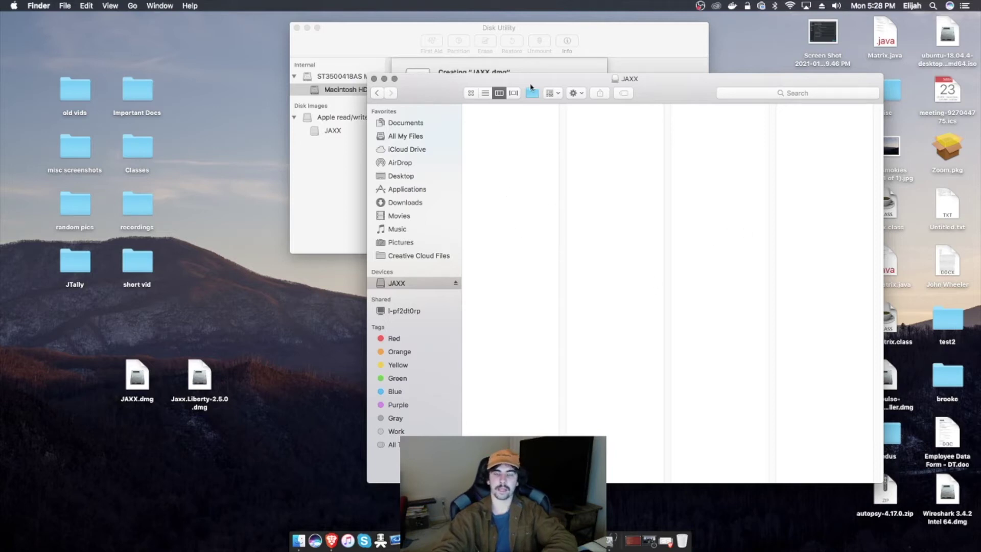
pyautogui.click(455, 284)
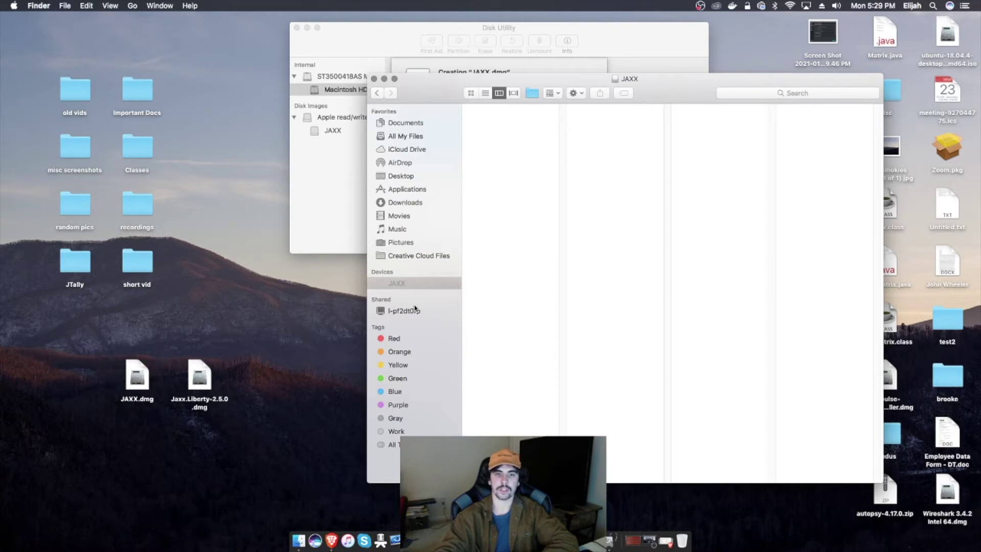
pyautogui.click(582, 108)
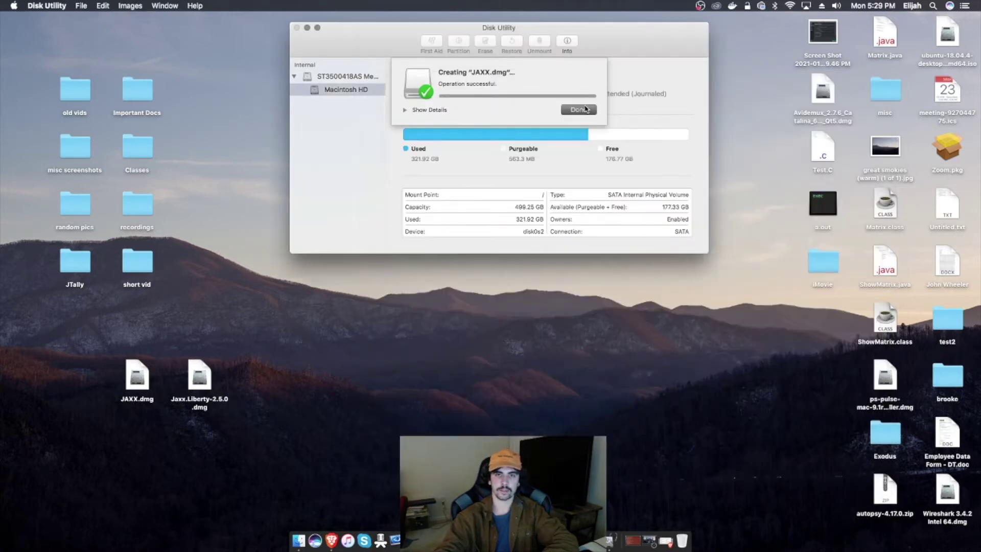
pyautogui.click(296, 28)
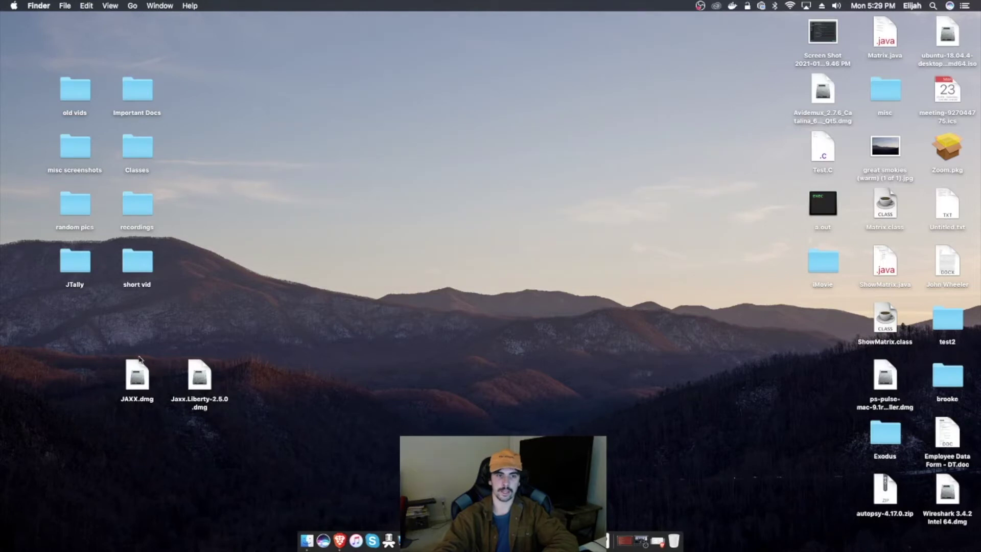
# Step: Open JAXX.dmg and unlock it with its password
pyautogui.click(136, 388)
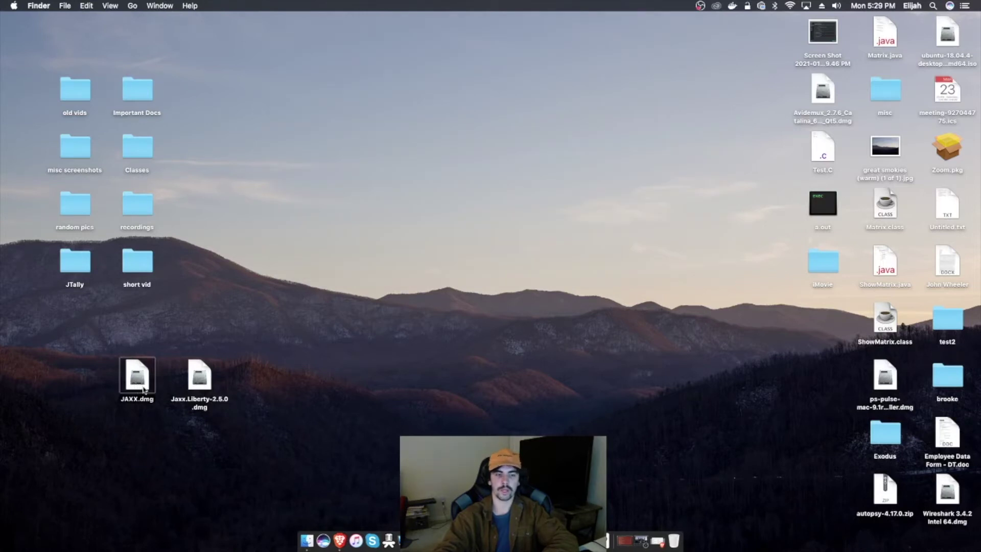
pyautogui.doubleClick(143, 368)
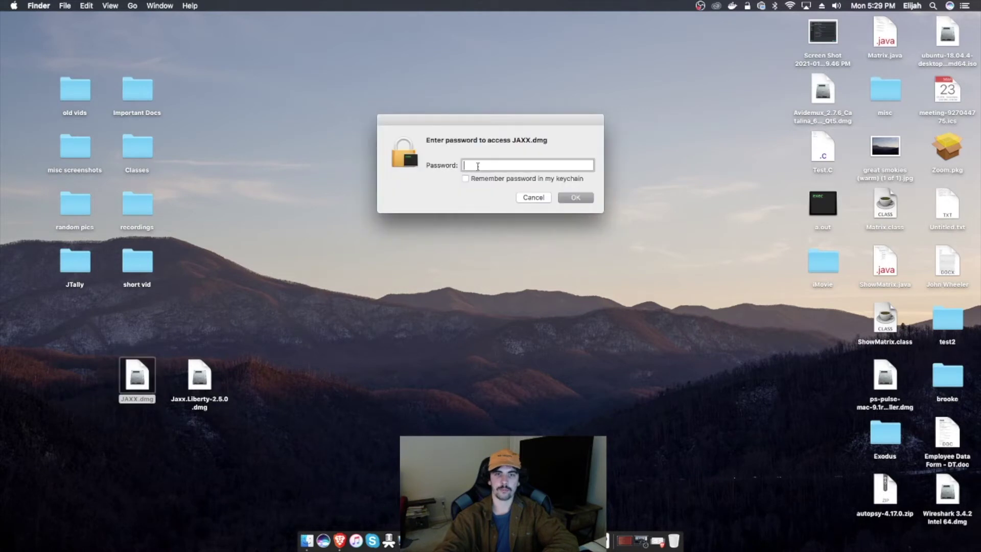
pyautogui.write('•••')
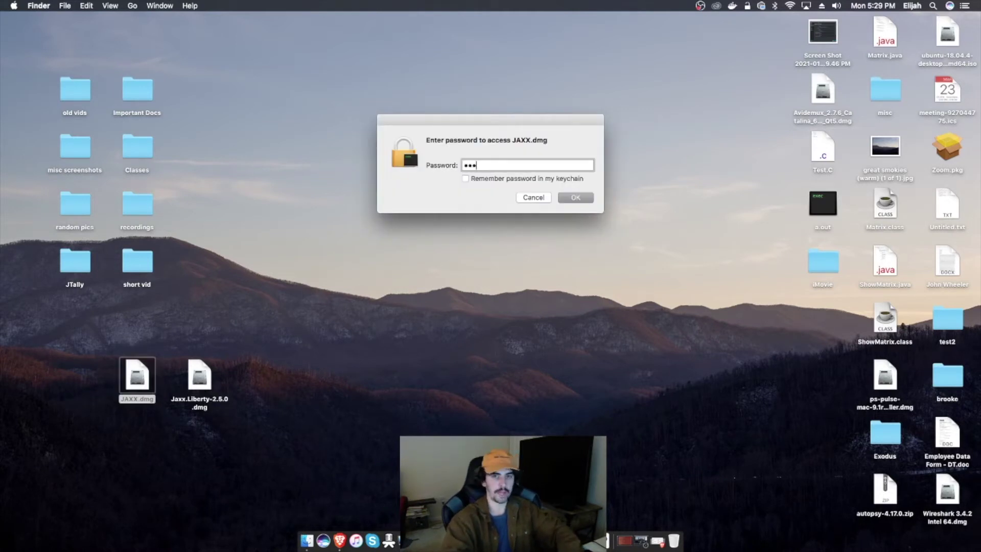
pyautogui.press('BackSpace')
pyautogui.press('BackSpace')
pyautogui.press('BackSpace')
pyautogui.write('•••')
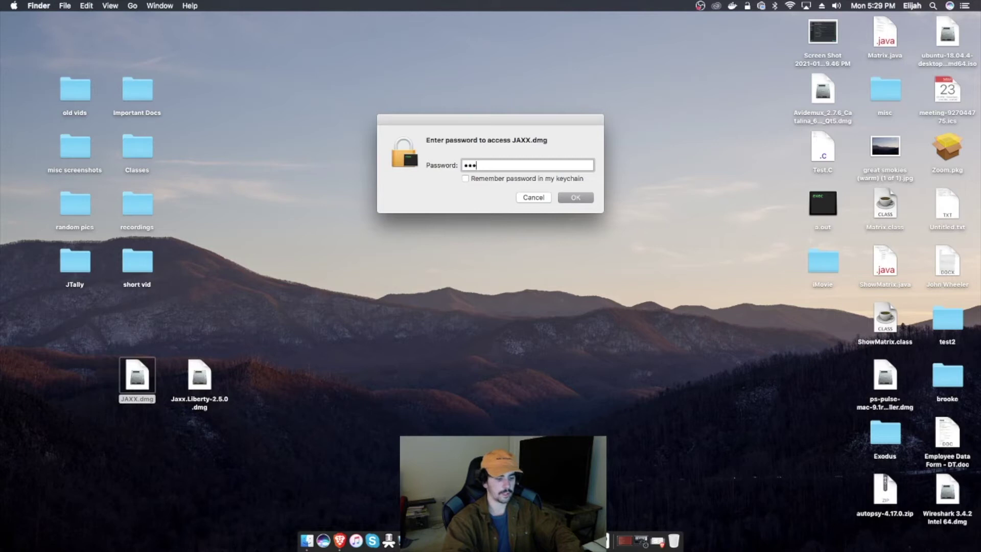
pyautogui.write('•••••••')
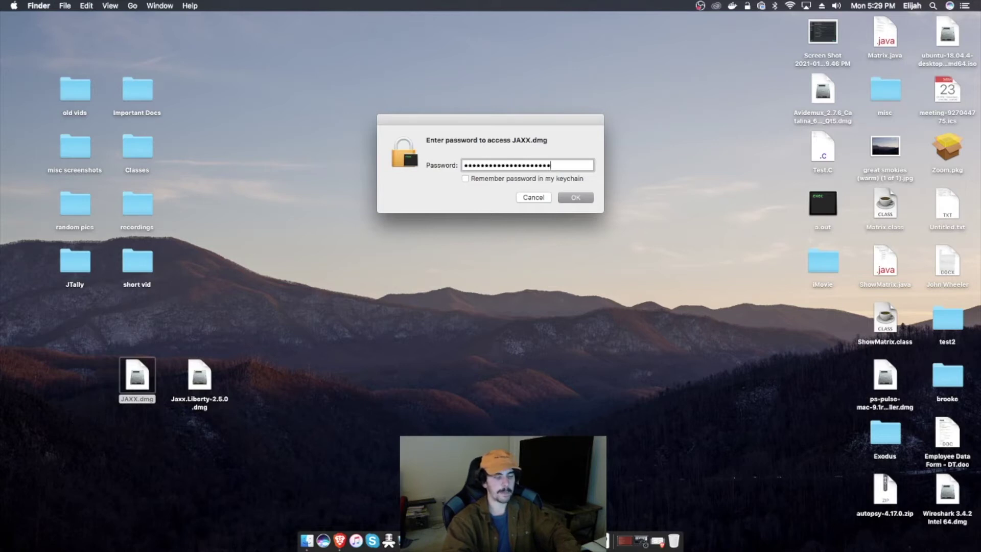
pyautogui.press('Return')
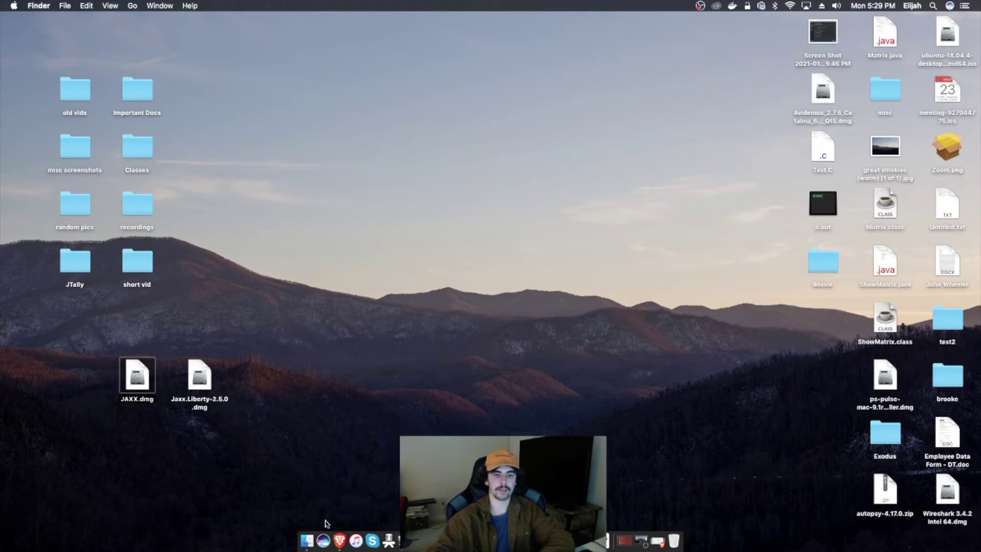
# Step: Copy Jaxx.Liberty-2.5.0.dmg (118.9 MB) onto the JAXX volume in Finder
pyautogui.click(307, 540)
pyautogui.click(430, 282)
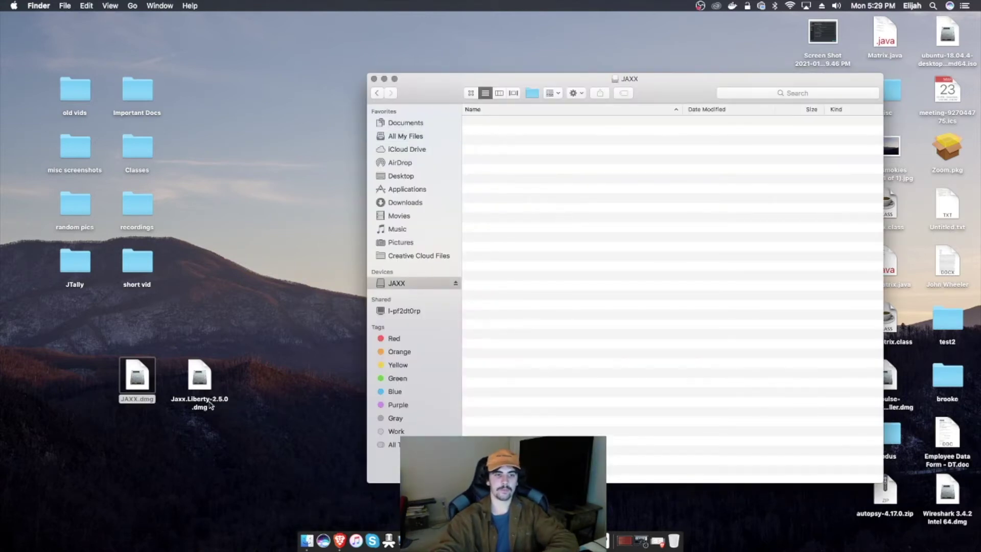
pyautogui.moveTo(198, 398); pyautogui.dragTo(300, 343)
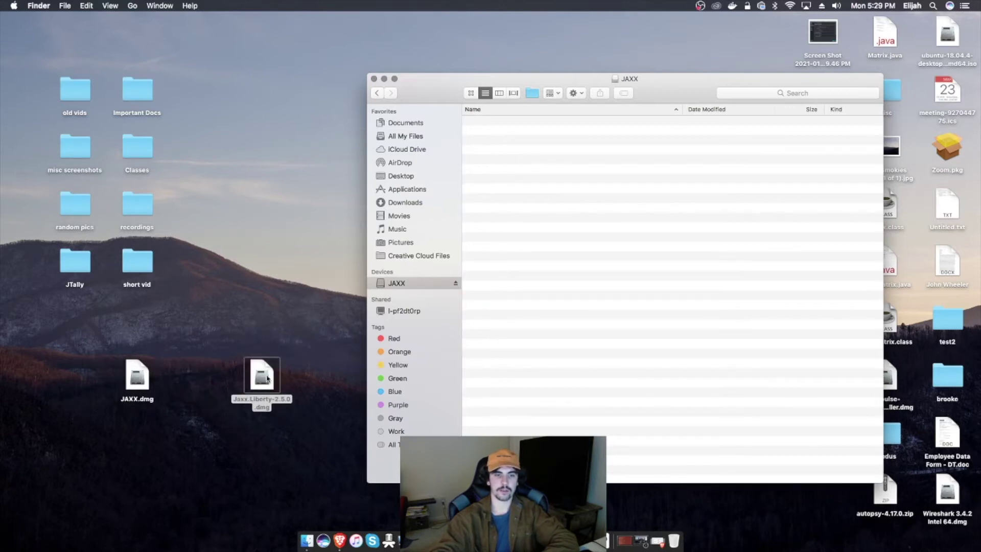
pyautogui.moveTo(286, 394); pyautogui.dragTo(631, 276)
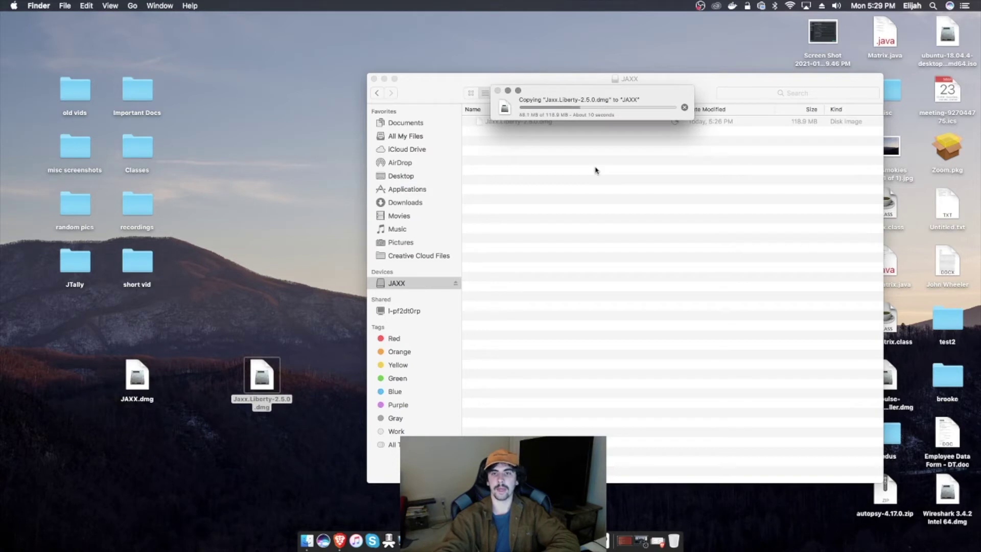
pyautogui.moveTo(550, 91); pyautogui.dragTo(557, 165)
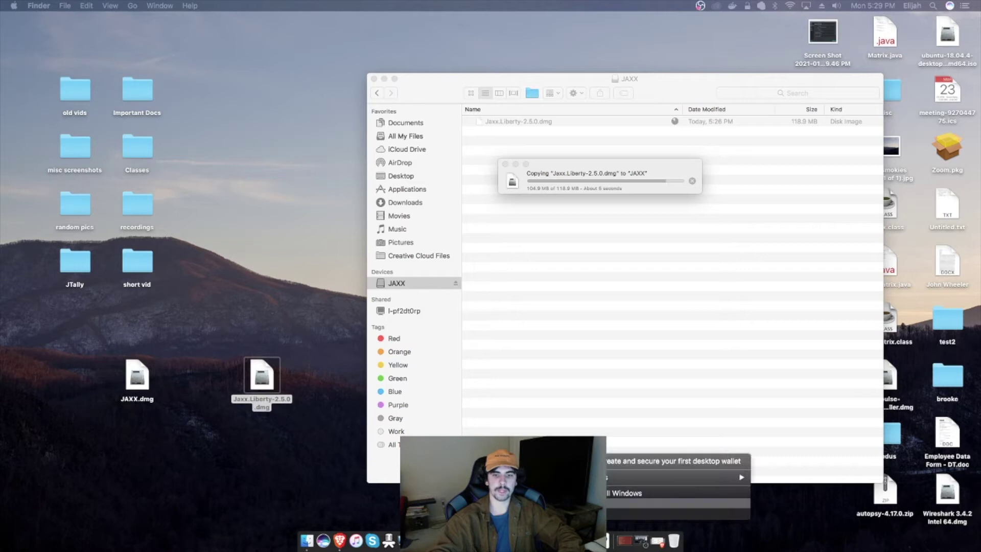
# Step: Dismiss a stray menu and move the empty Sublime Text window to the left
pyautogui.moveTo(598, 477)
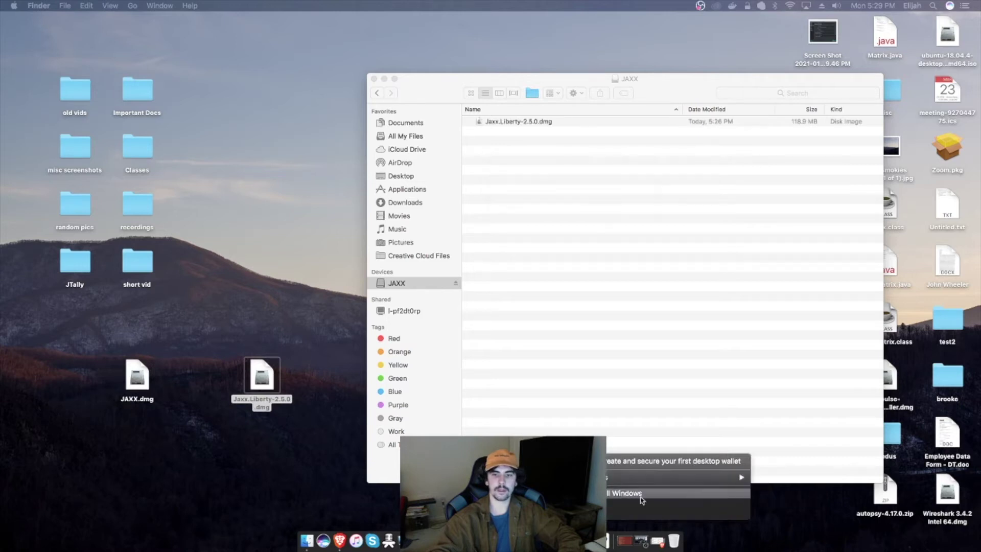
pyautogui.click(613, 414)
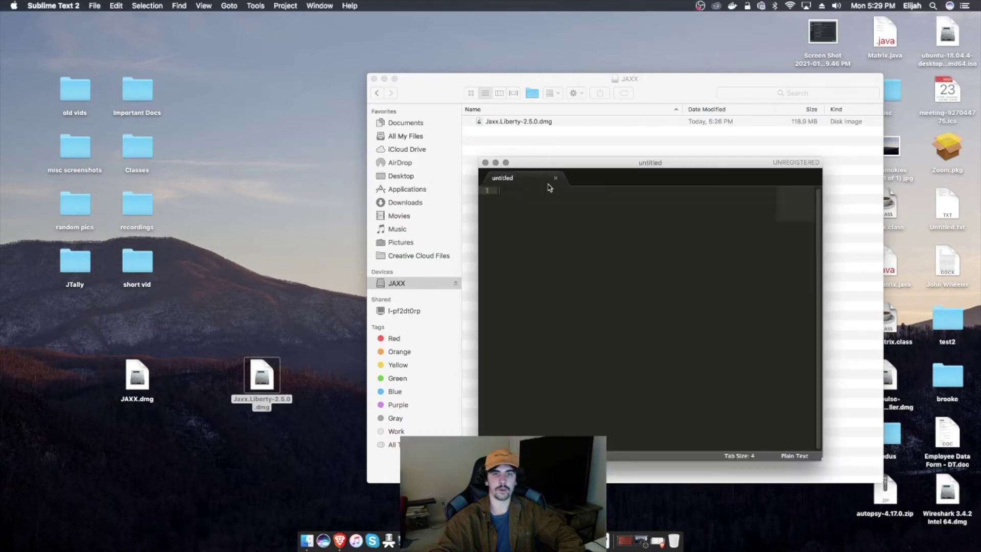
pyautogui.moveTo(573, 169); pyautogui.dragTo(229, 156)
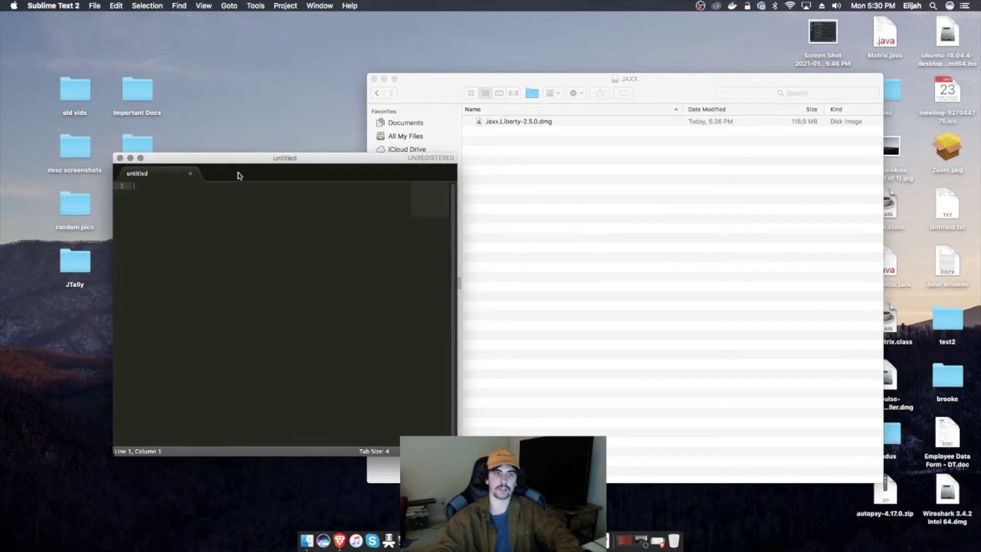
pyautogui.moveTo(243, 162); pyautogui.dragTo(186, 155)
# Step: Save the empty file as 'key' in the JAXX folder and close the editor
pyautogui.click(94, 6)
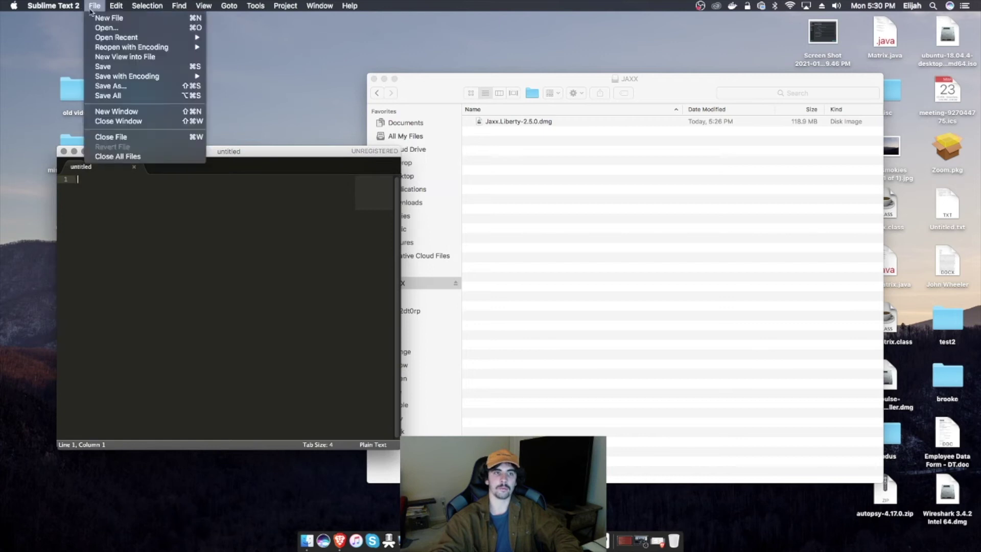
pyautogui.click(111, 88)
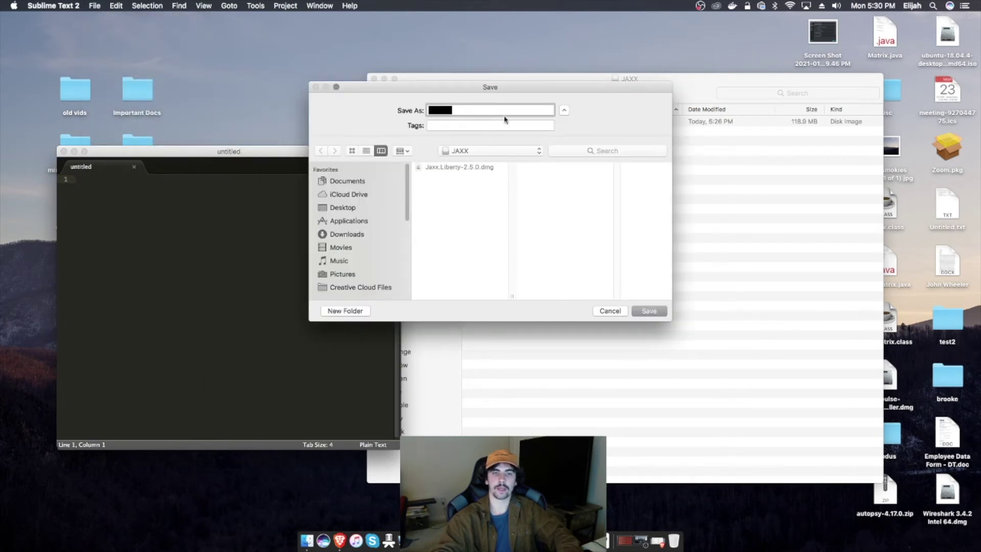
pyautogui.write('key')
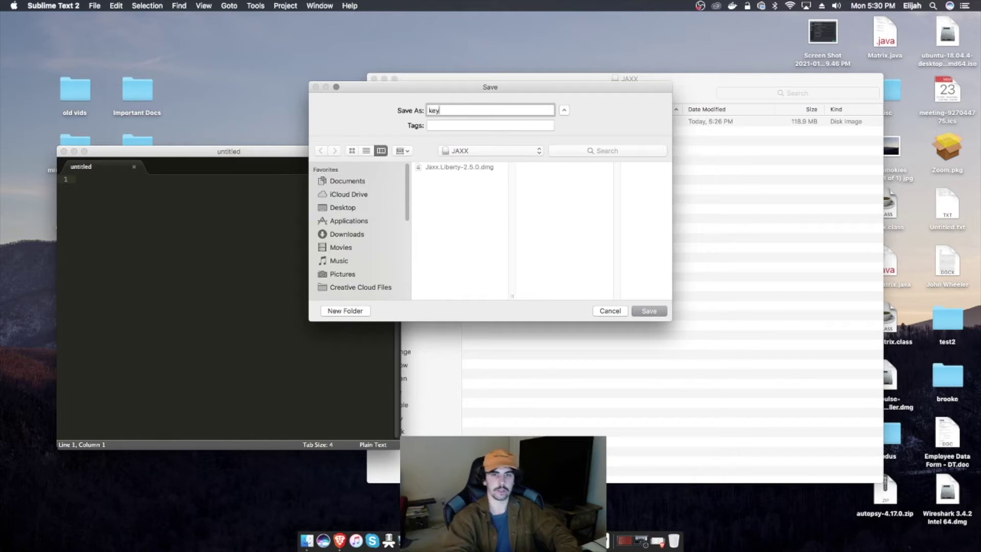
pyautogui.press('Return')
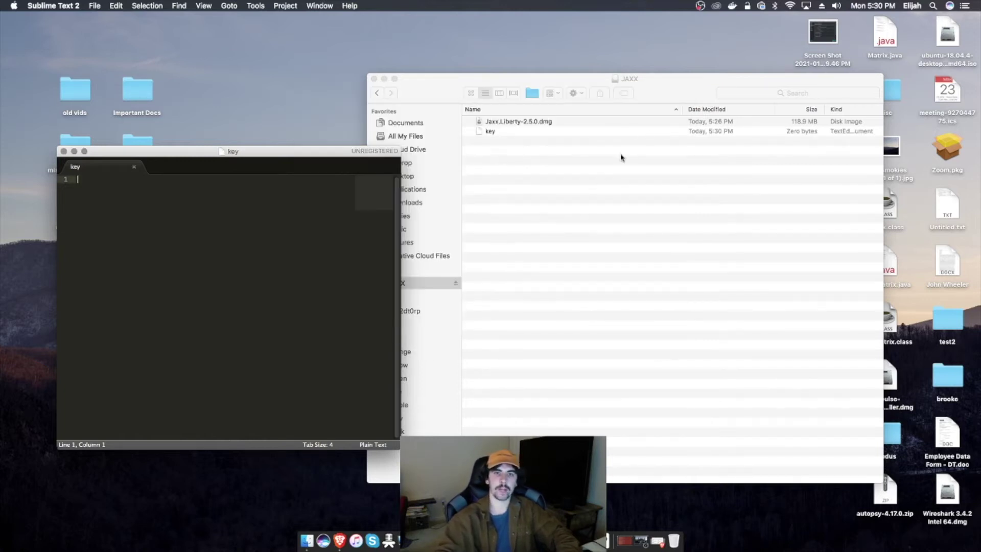
pyautogui.click(74, 152)
pyautogui.click(681, 175)
pyautogui.click(569, 123)
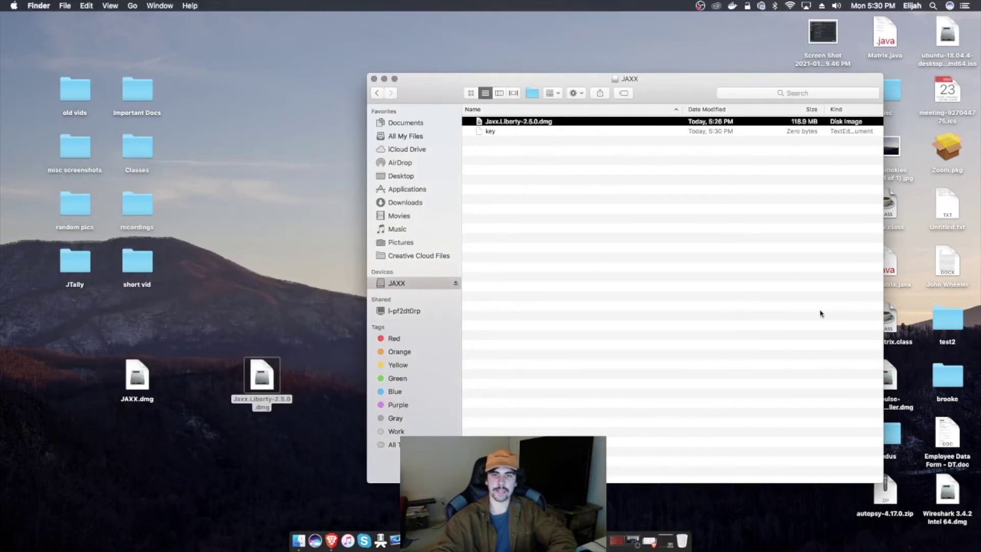
# Step: Mount Jaxx.Liberty-2.5.0.dmg and copy the Jaxx Liberty app (371.5 MB) onto the JAXX drive
pyautogui.doubleClick(545, 127)
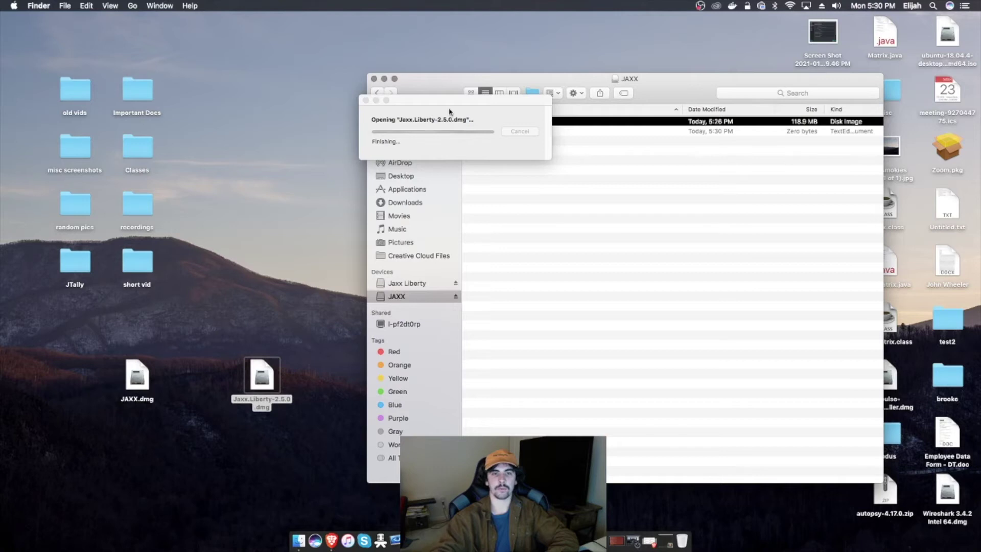
pyautogui.moveTo(361, 62); pyautogui.dragTo(780, 122)
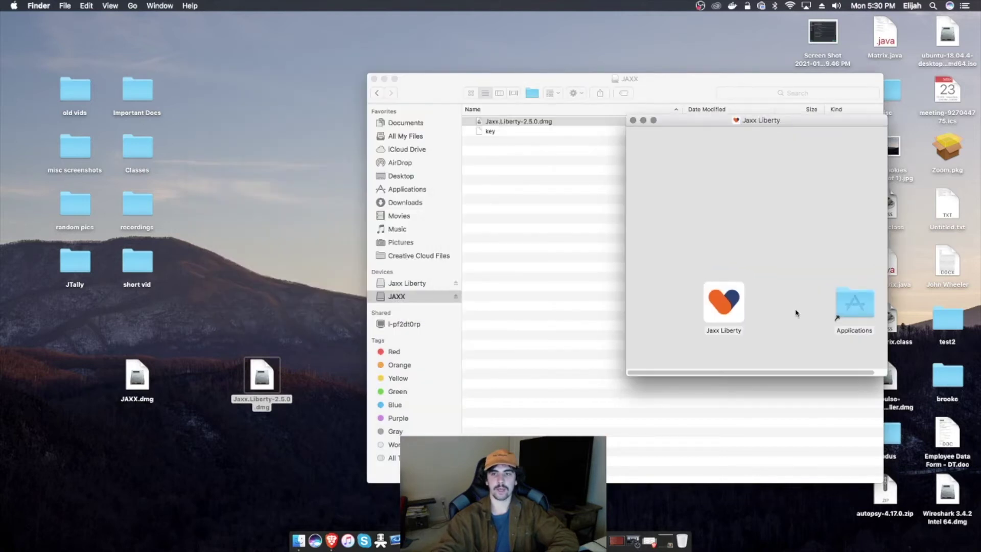
pyautogui.moveTo(723, 303)
pyautogui.mouseDown()
pyautogui.moveTo(801, 301)
pyautogui.moveTo(719, 298)
pyautogui.mouseUp()
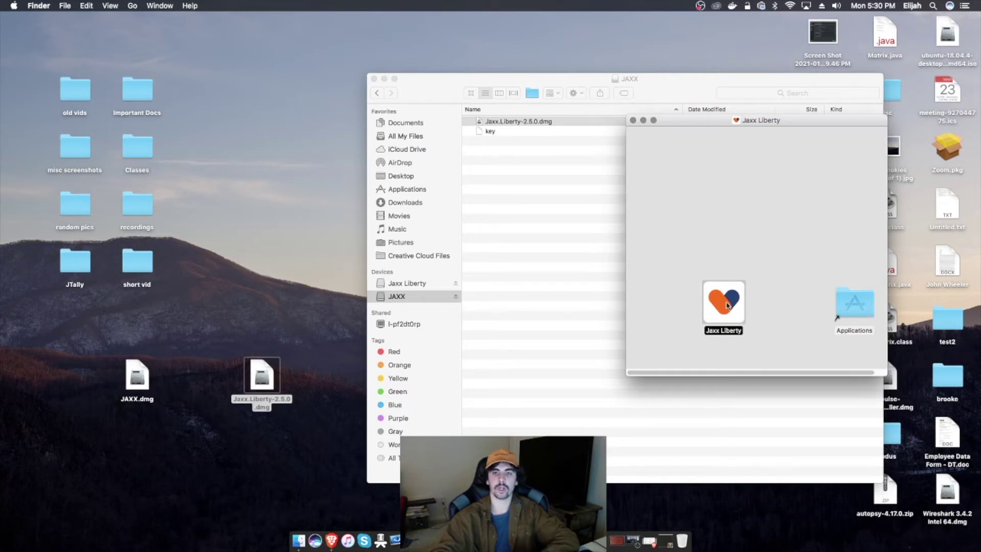
pyautogui.moveTo(726, 305); pyautogui.dragTo(572, 220)
pyautogui.click(580, 216)
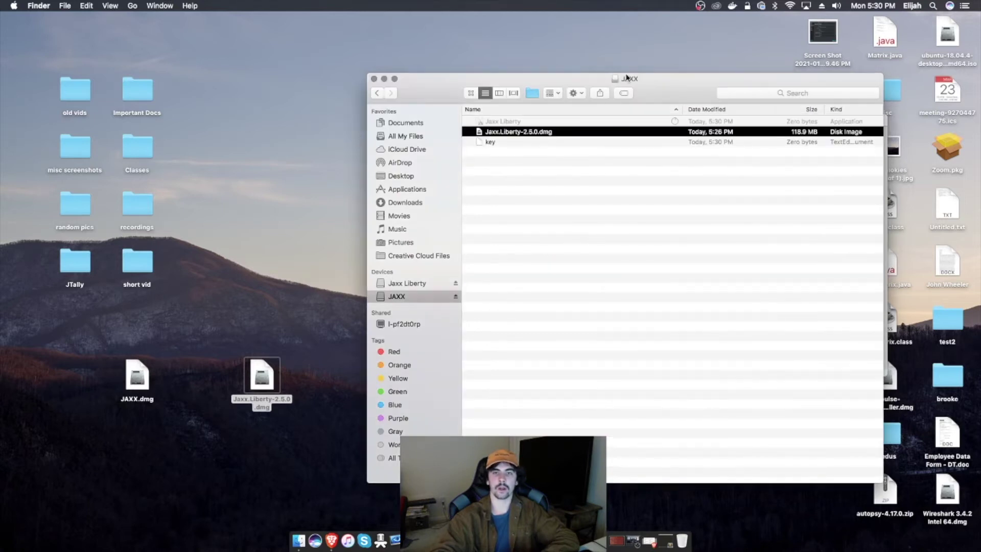
pyautogui.moveTo(627, 77); pyautogui.dragTo(545, 49)
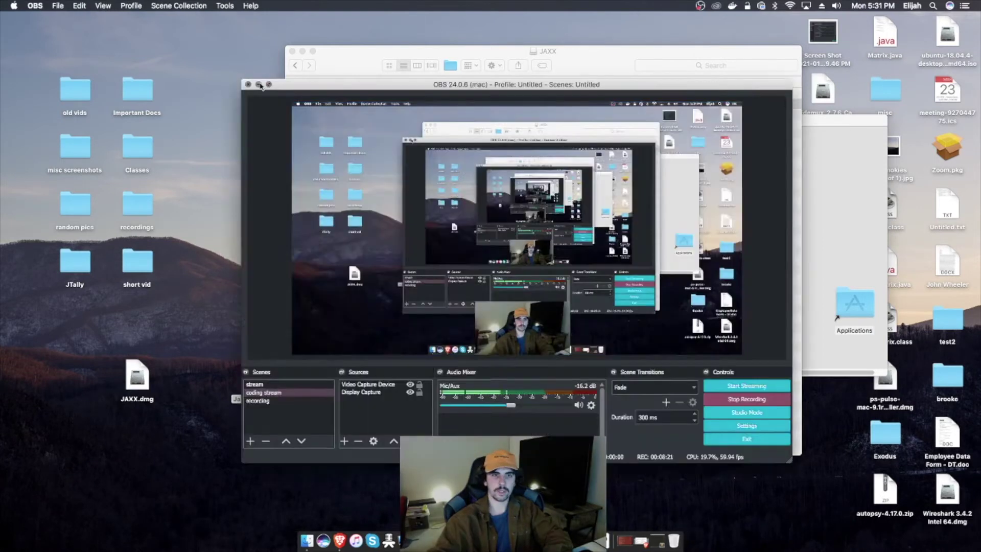
# Step: Select and deselect the copied Jaxx Liberty app in the JAXX window
pyautogui.click(260, 84)
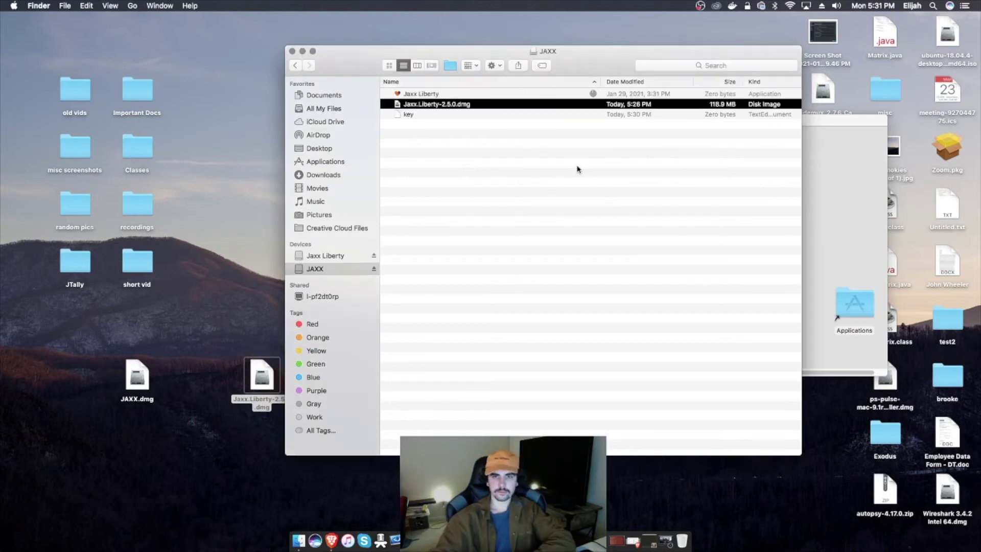
pyautogui.click(504, 145)
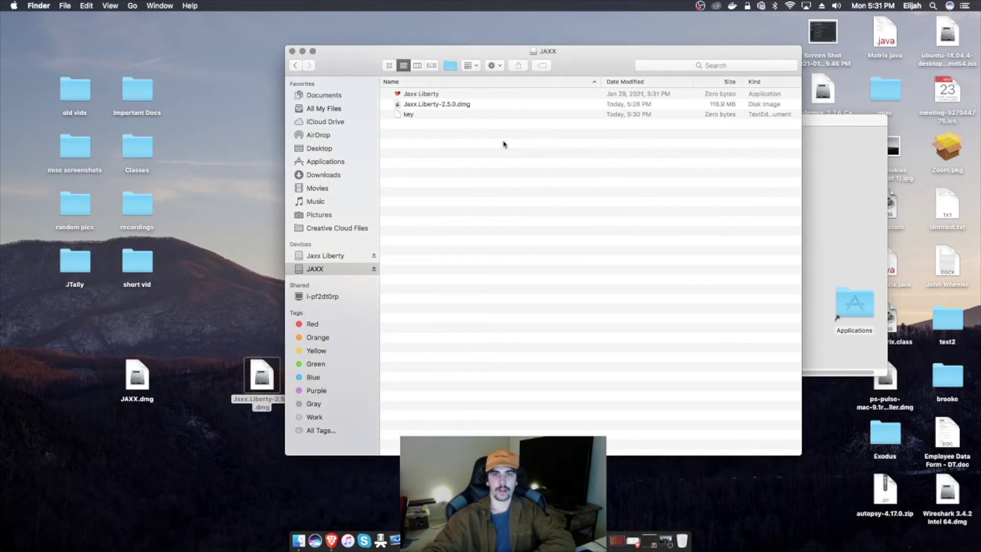
pyautogui.click(481, 94)
pyautogui.click(567, 138)
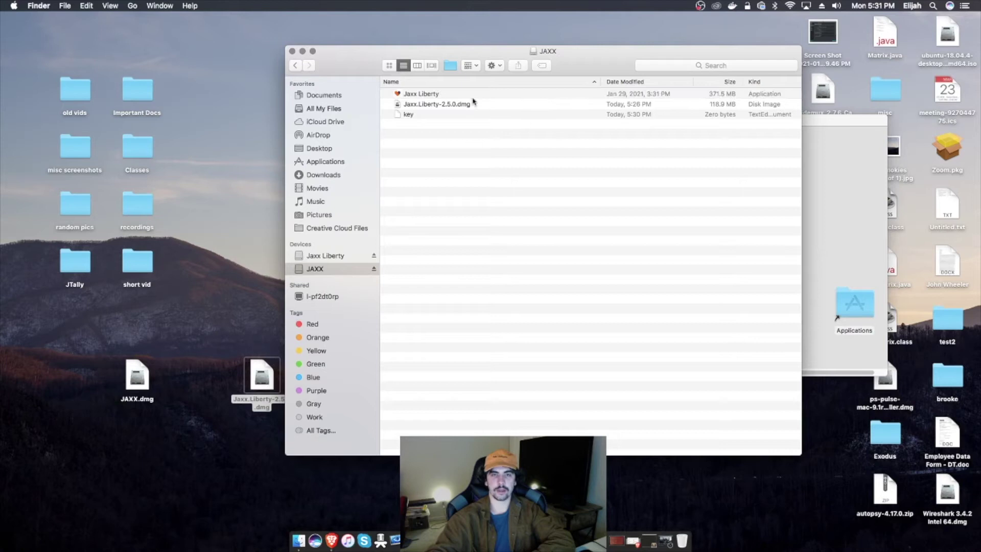
pyautogui.click(464, 96)
pyautogui.click(564, 141)
pyautogui.click(478, 96)
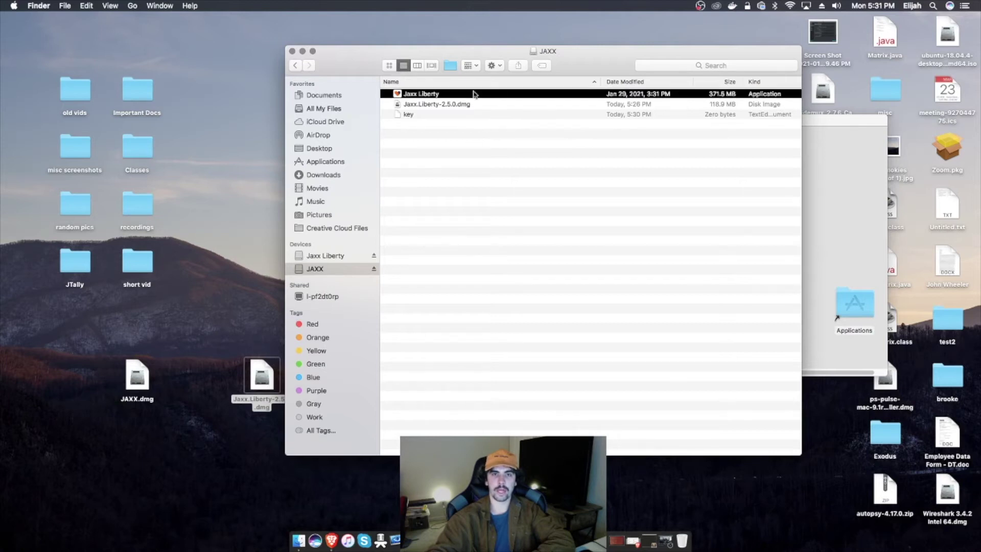
pyautogui.click(637, 137)
# Step: Close the Jaxx Liberty disk window and eject the Jaxx Liberty volume
pyautogui.click(847, 214)
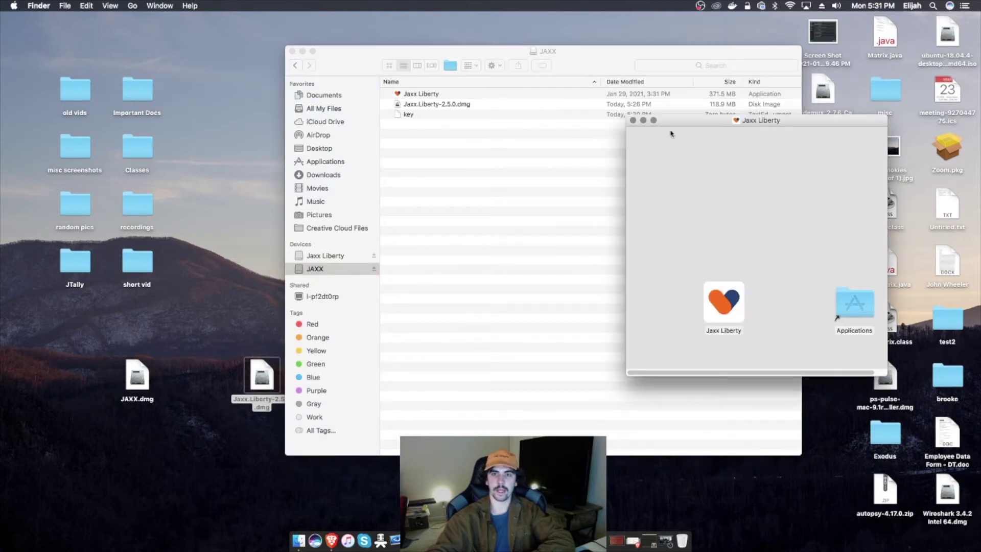
pyautogui.click(633, 121)
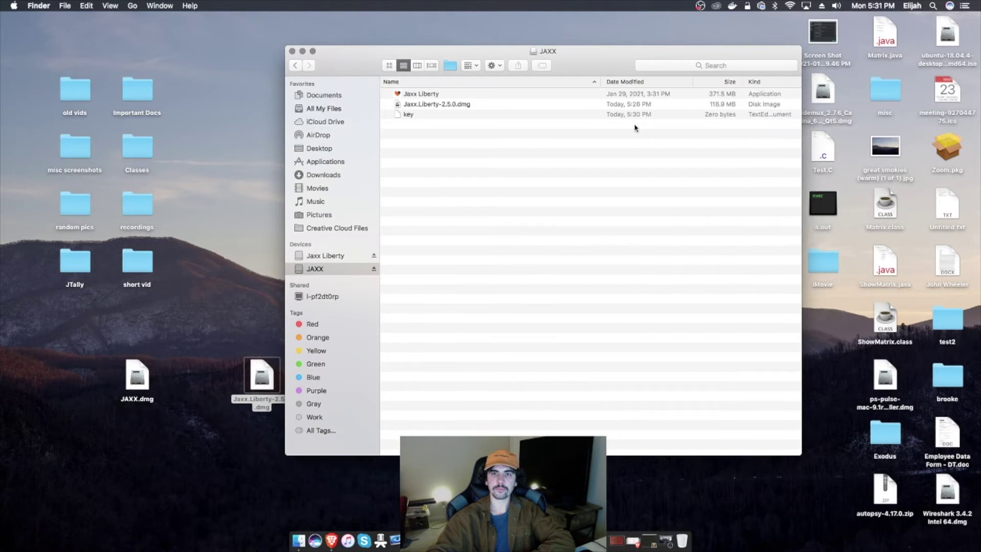
pyautogui.click(347, 256)
pyautogui.click(374, 256)
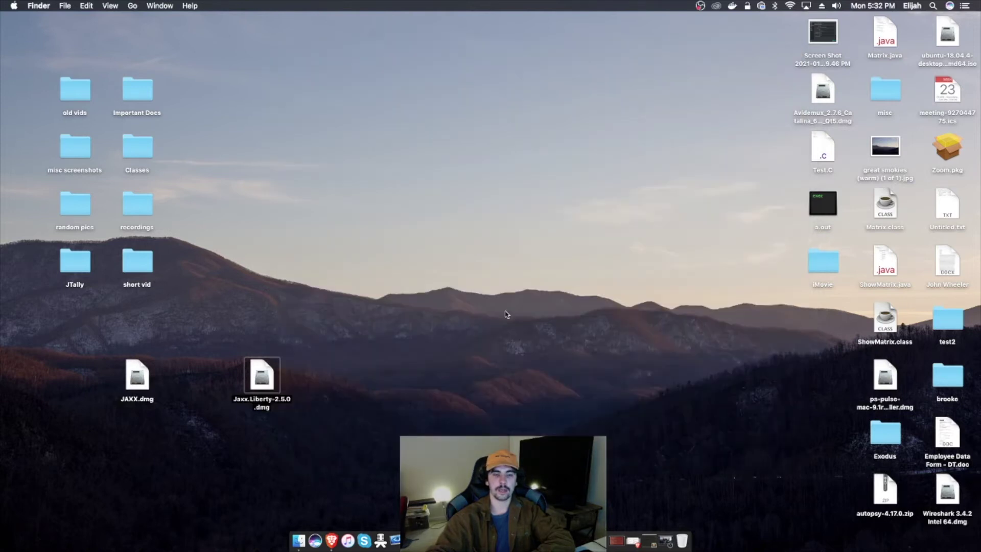
# Step: Launch the Jaxx Liberty app from the JAXX drive with Cmd+O, accepting the downloaded-app warning
pyautogui.click(301, 540)
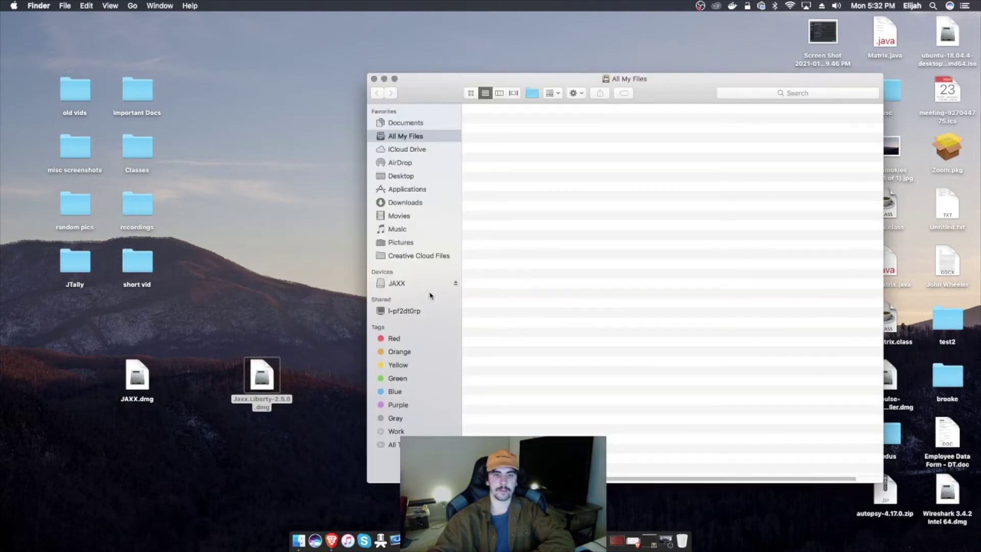
pyautogui.click(398, 284)
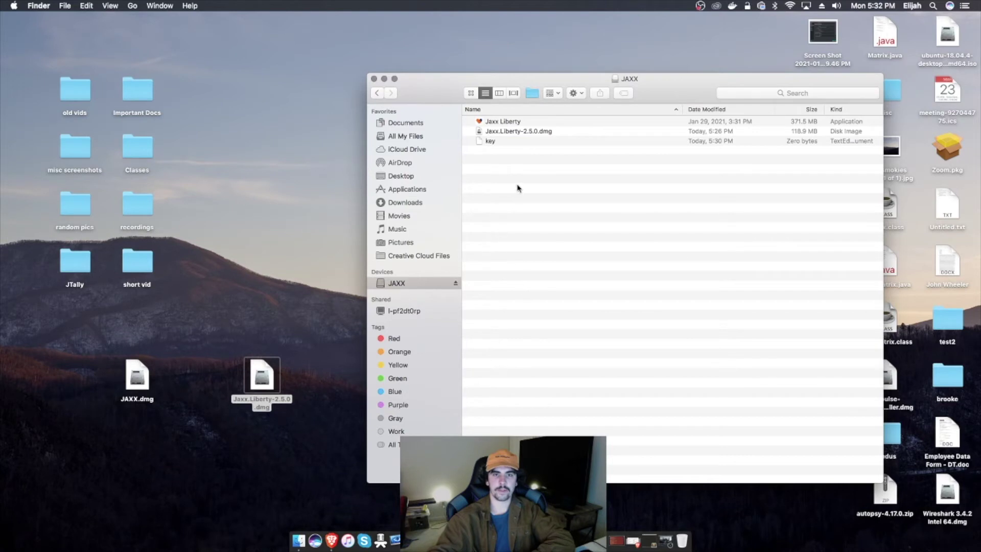
pyautogui.click(522, 122)
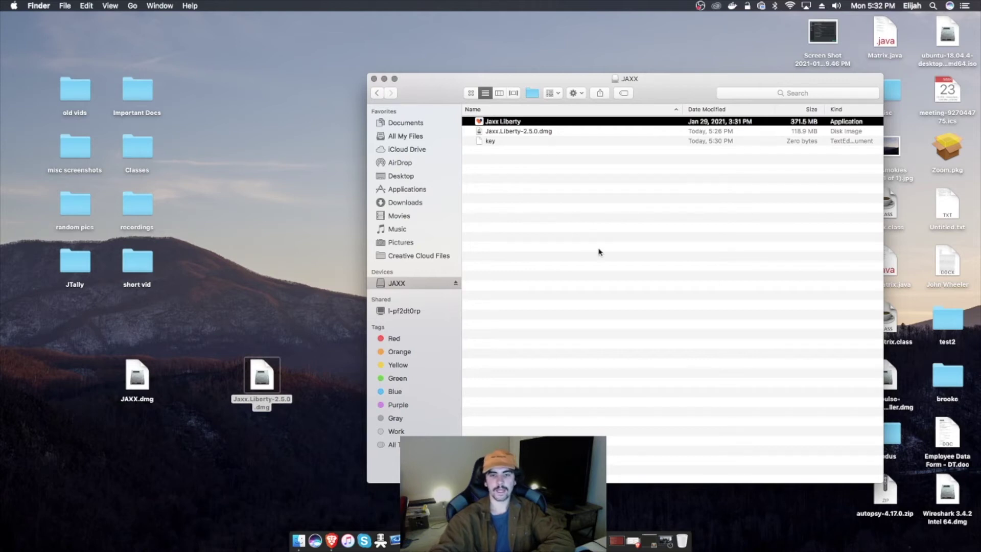
pyautogui.press('super+o')
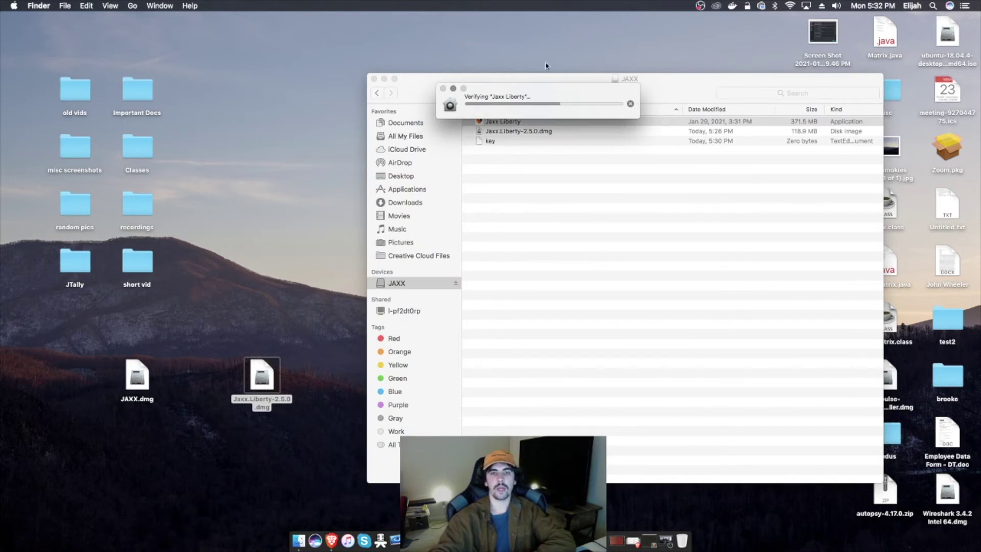
pyautogui.moveTo(535, 92); pyautogui.dragTo(258, 79)
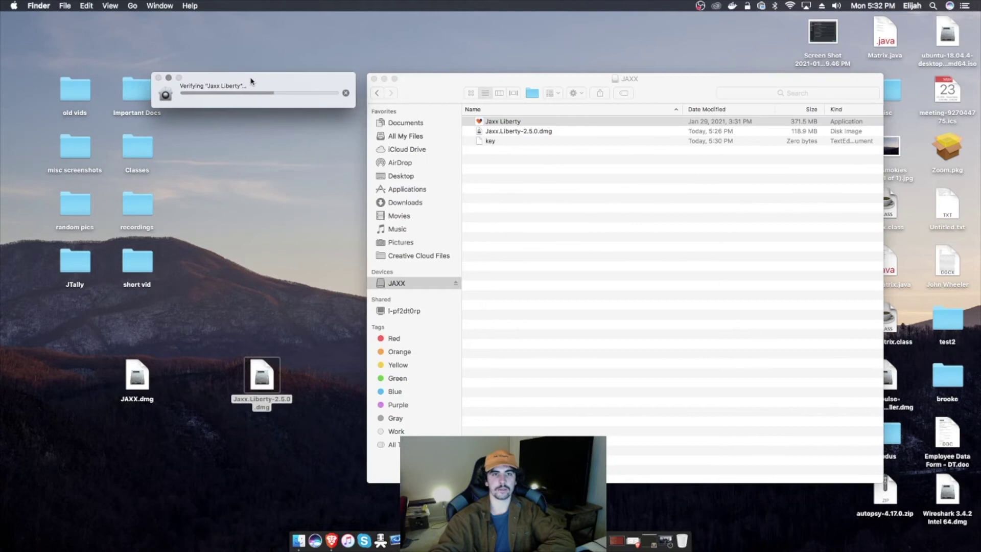
pyautogui.click(585, 206)
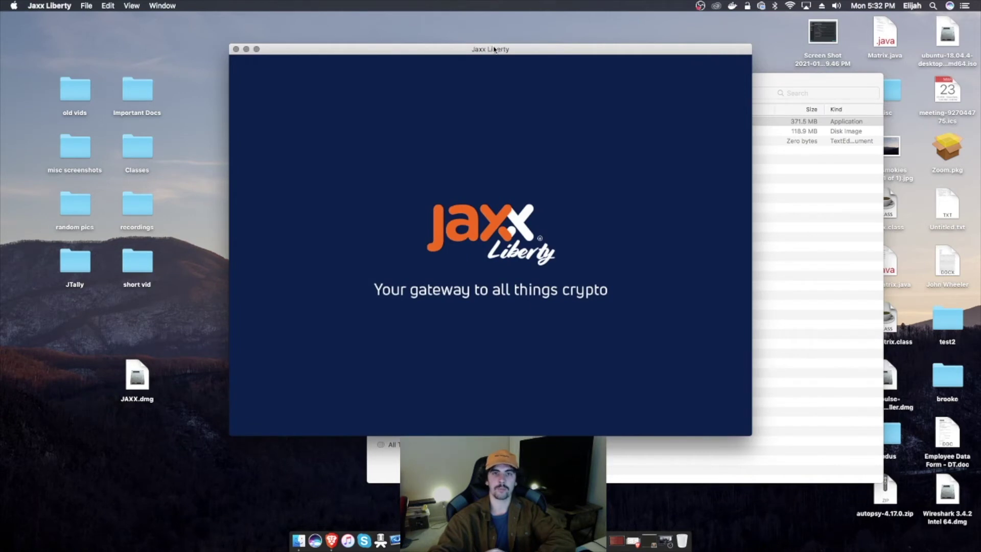
# Step: Move the Jaxx Liberty dashboard to the left beside the JAXX drive window
pyautogui.moveTo(493, 49); pyautogui.dragTo(349, 50)
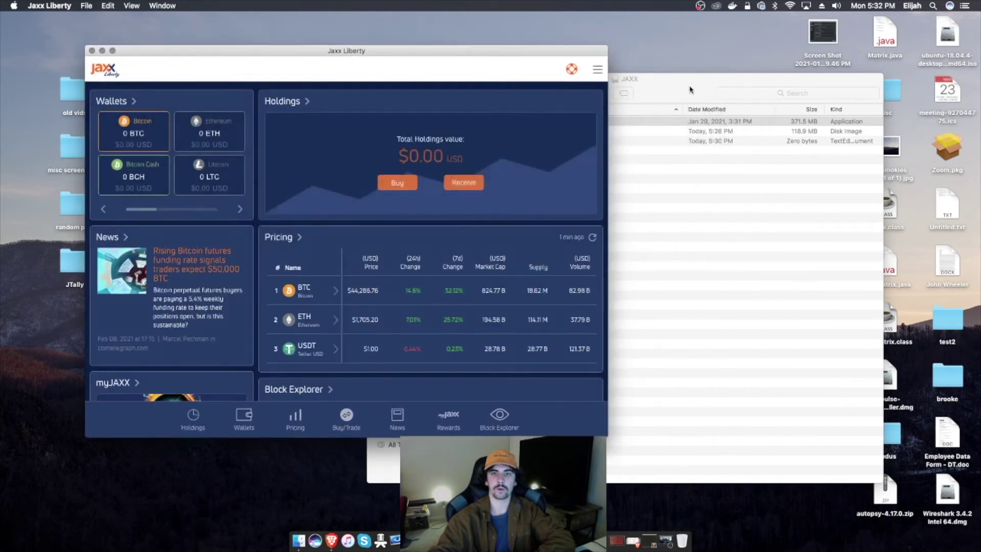
pyautogui.moveTo(687, 89); pyautogui.dragTo(732, 78)
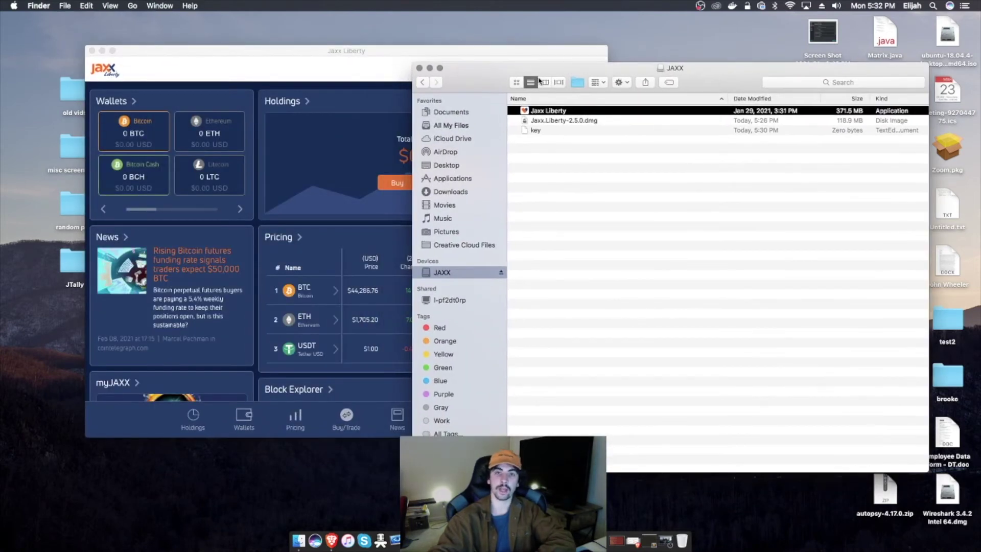
pyautogui.click(347, 51)
pyautogui.click(650, 87)
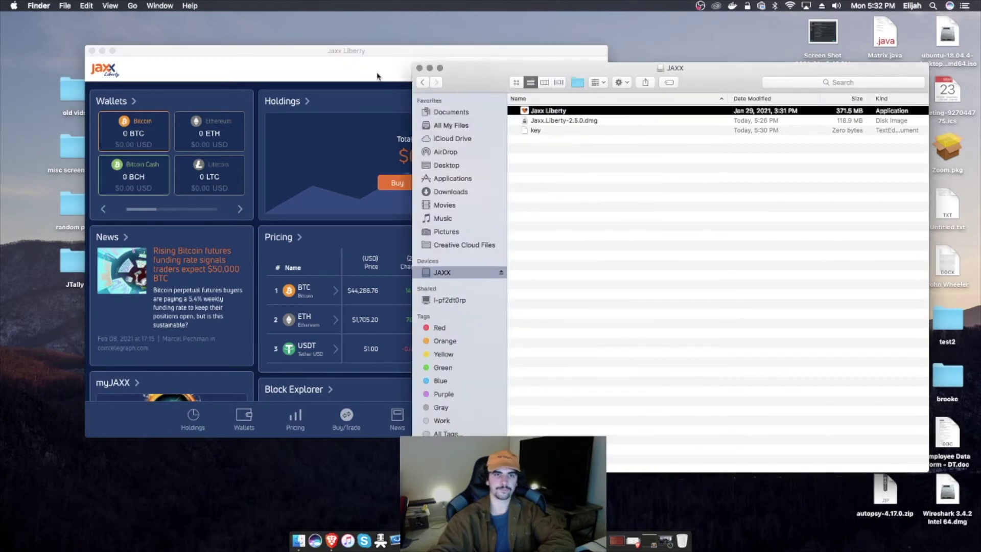
pyautogui.moveTo(353, 51); pyautogui.dragTo(301, 51)
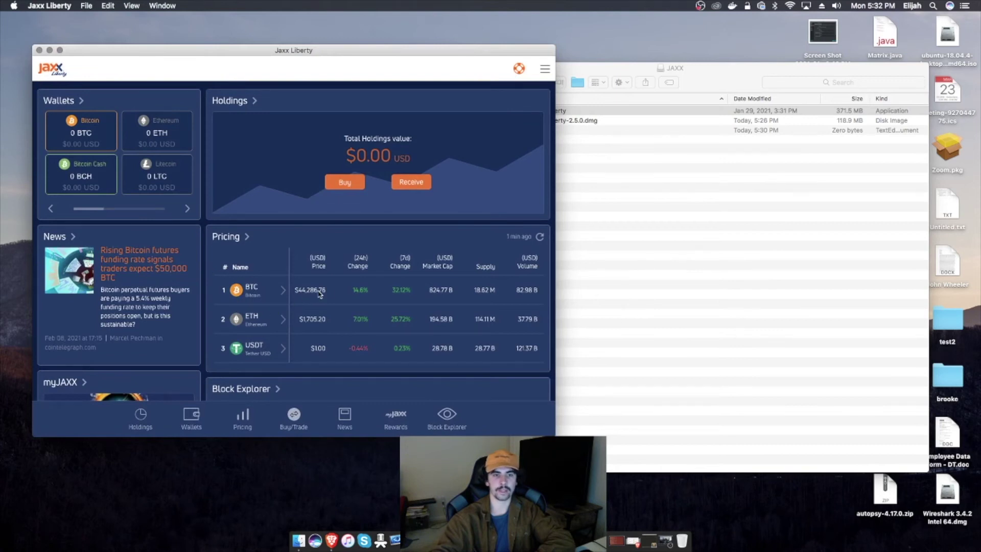
pyautogui.scroll(-1, 327, 295)
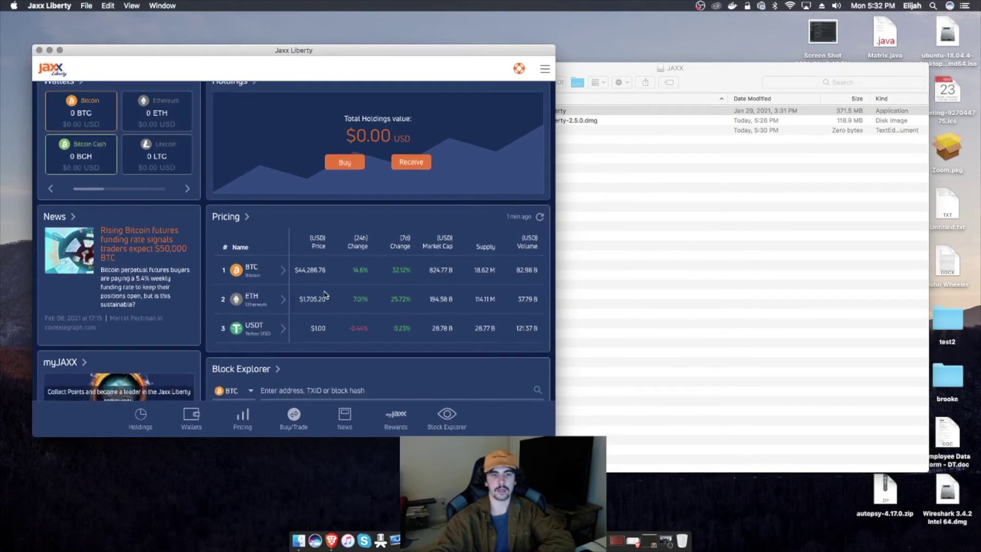
pyautogui.scroll(-1, 336, 302)
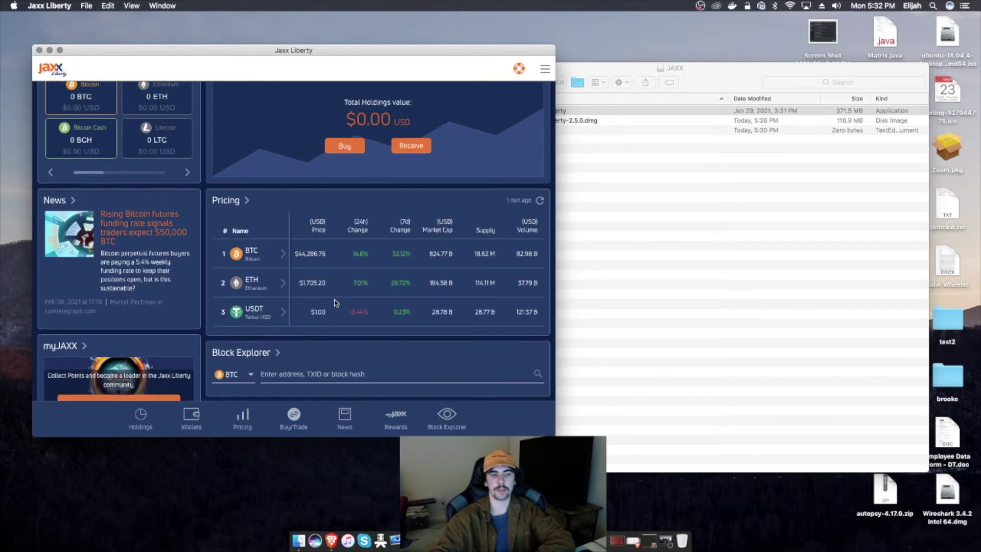
pyautogui.scroll(2, 337, 302)
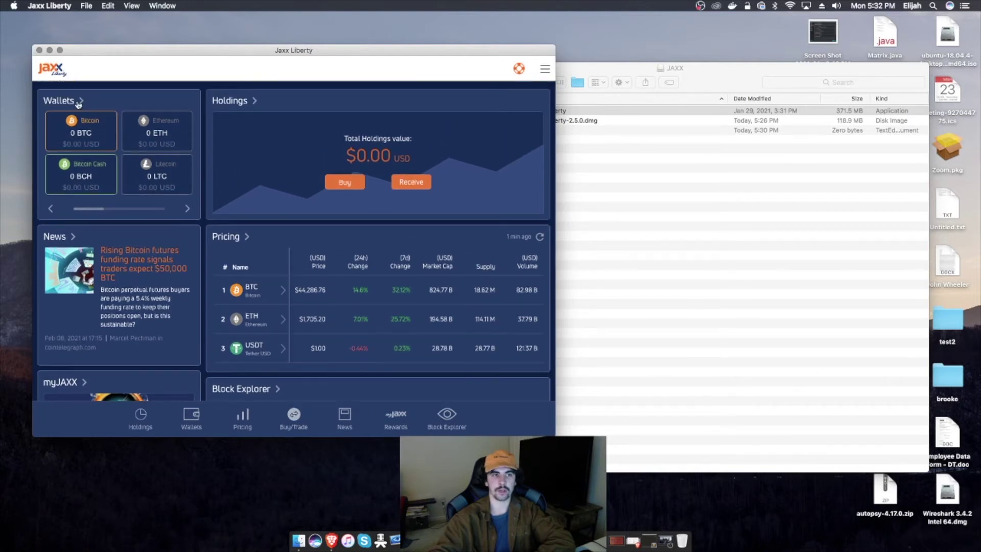
# Step: Search 'bat' in Manage Wallets to confirm BAT is switched on, then open the main menu
pyautogui.click(78, 103)
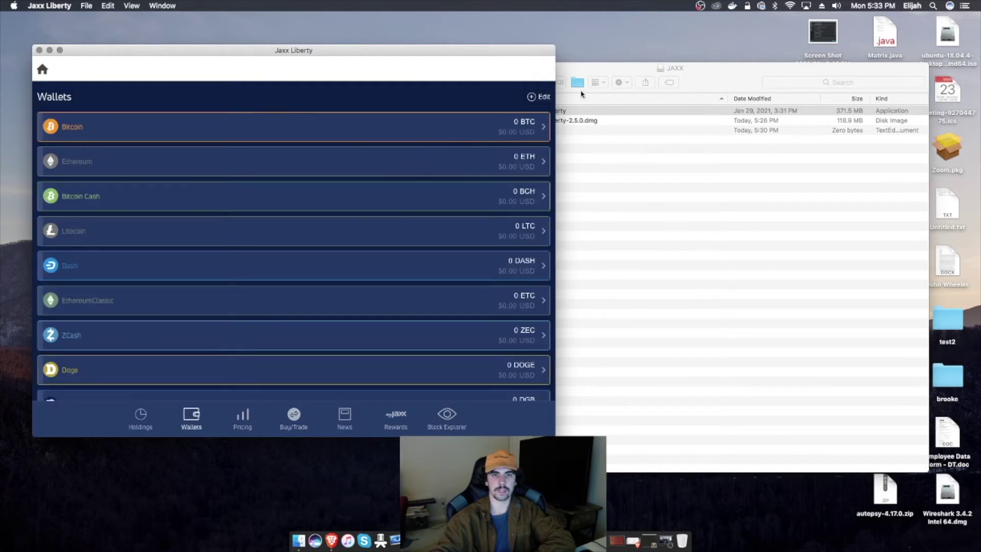
pyautogui.click(546, 97)
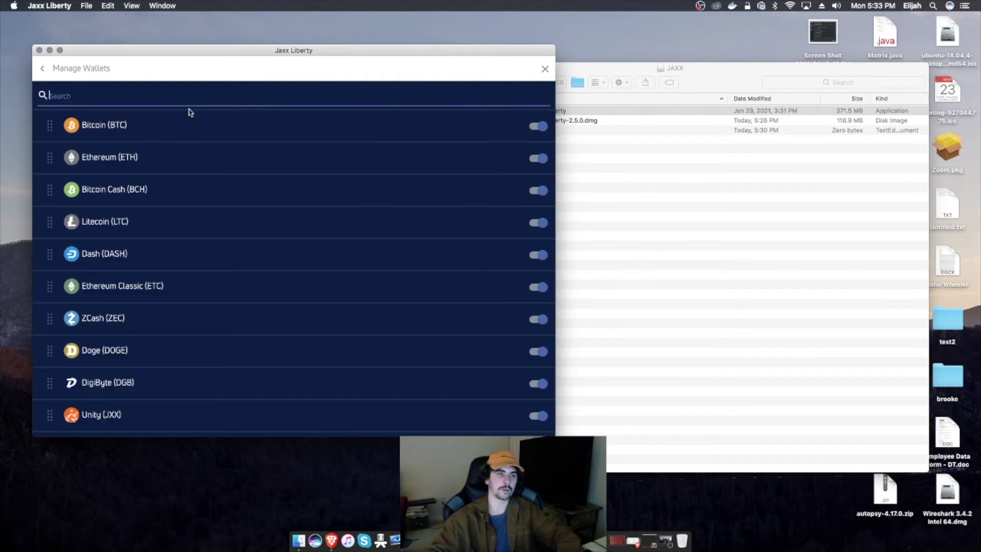
pyautogui.write('bat')
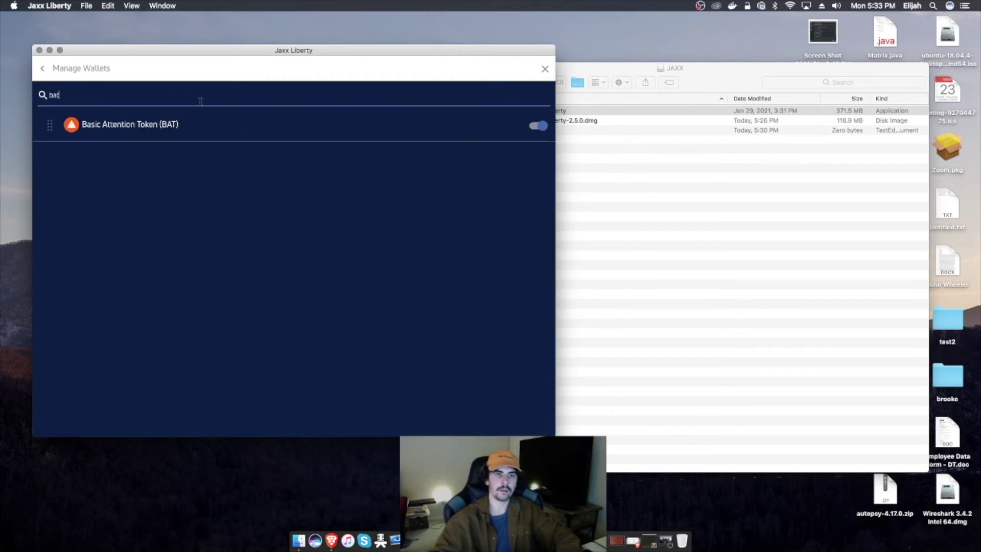
pyautogui.click(316, 83)
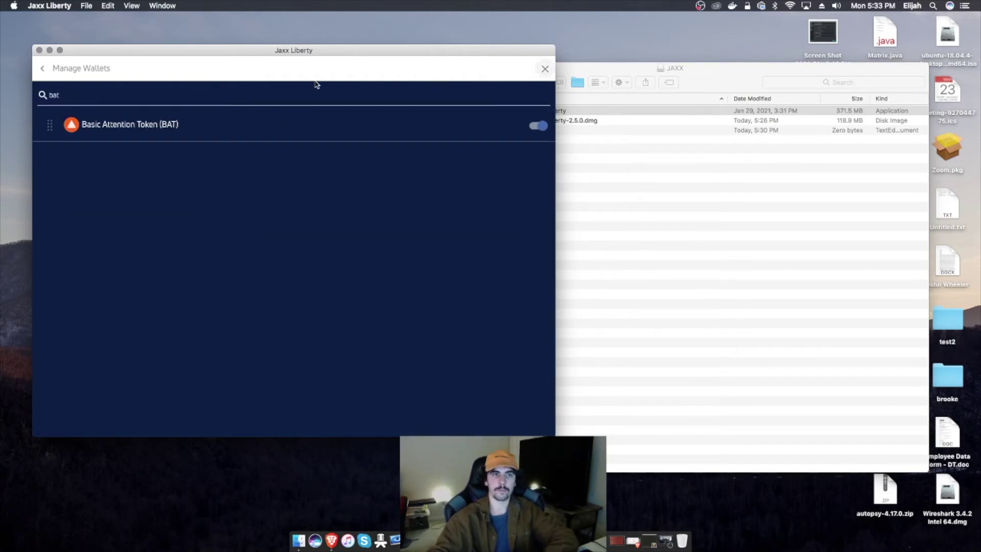
pyautogui.click(544, 69)
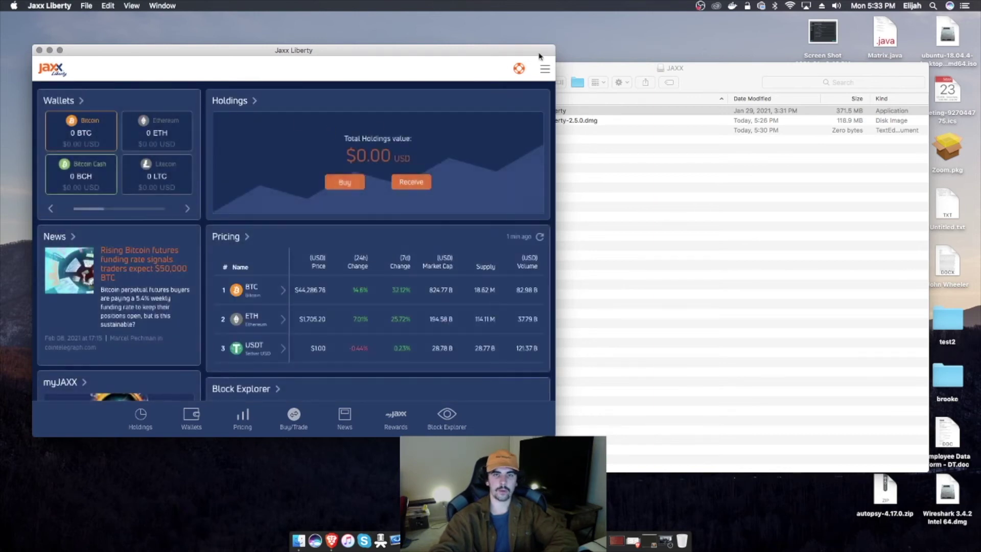
pyautogui.click(544, 69)
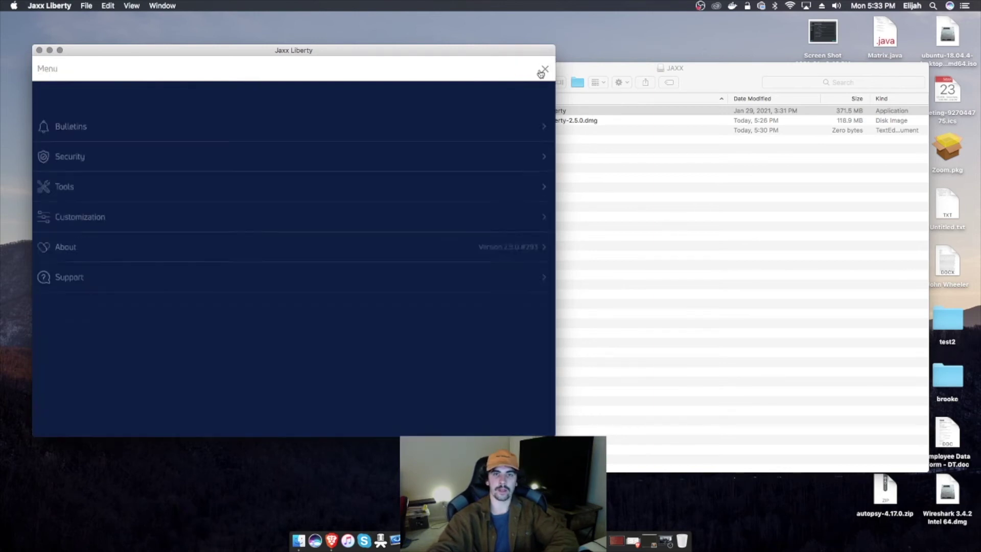
# Step: Open Security > Back Up Wallet and select the key file in the JAXX folder
pyautogui.click(183, 126)
pyautogui.click(131, 106)
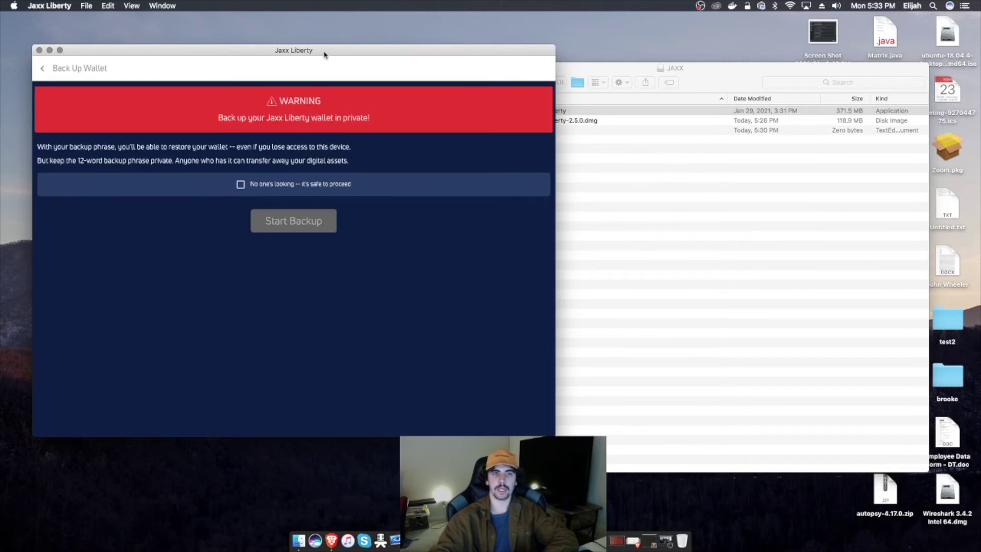
pyautogui.moveTo(324, 55); pyautogui.dragTo(438, 62)
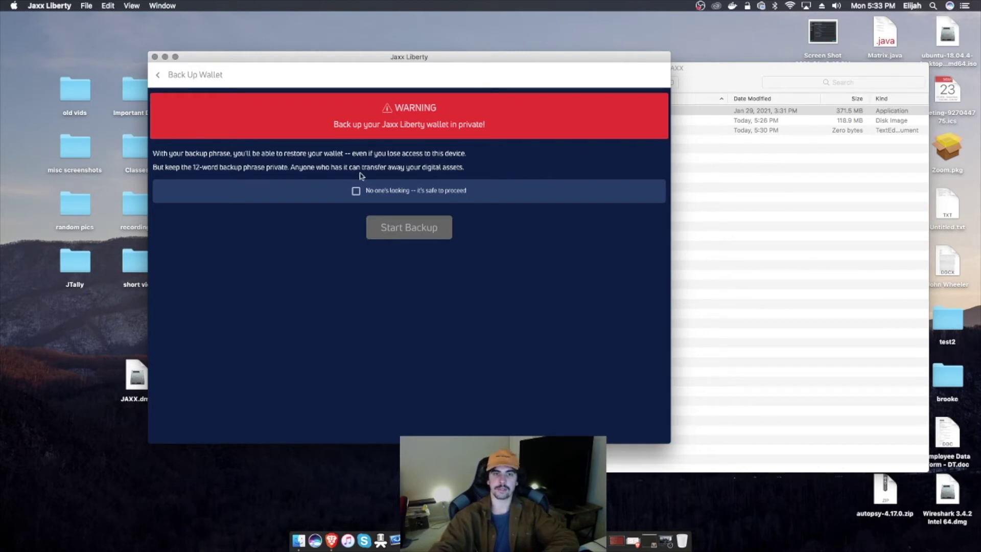
pyautogui.click(774, 194)
pyautogui.click(555, 131)
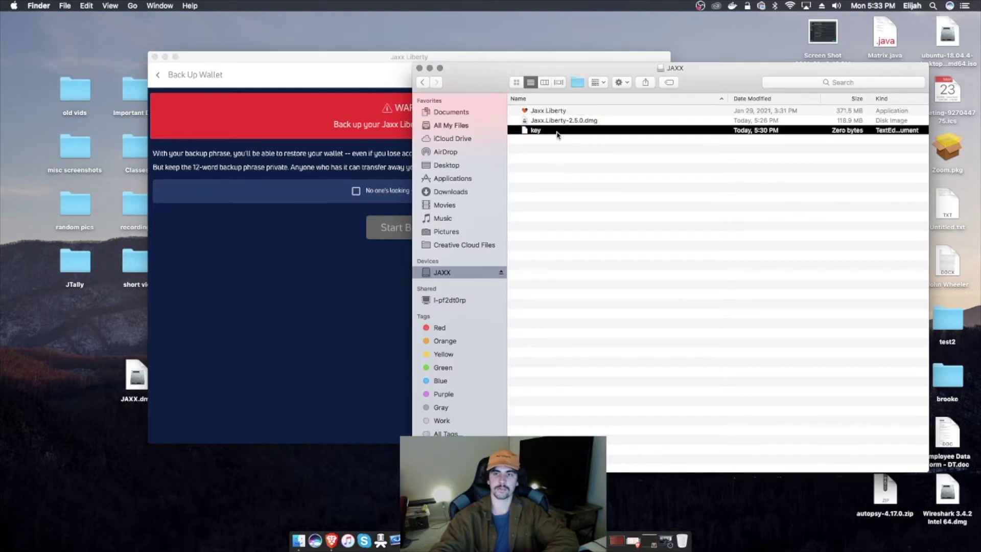
pyautogui.moveTo(600, 82); pyautogui.dragTo(670, 65)
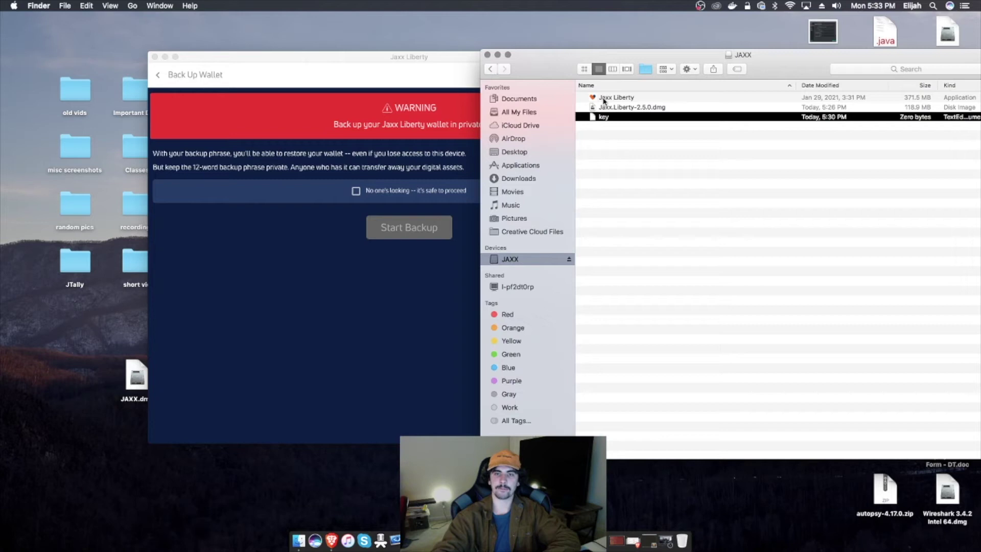
# Step: Tick the 'No one's looking' confirmation on the backup warning, then close Jaxx Liberty
pyautogui.moveTo(414, 59); pyautogui.dragTo(334, 78)
pyautogui.click(750, 58)
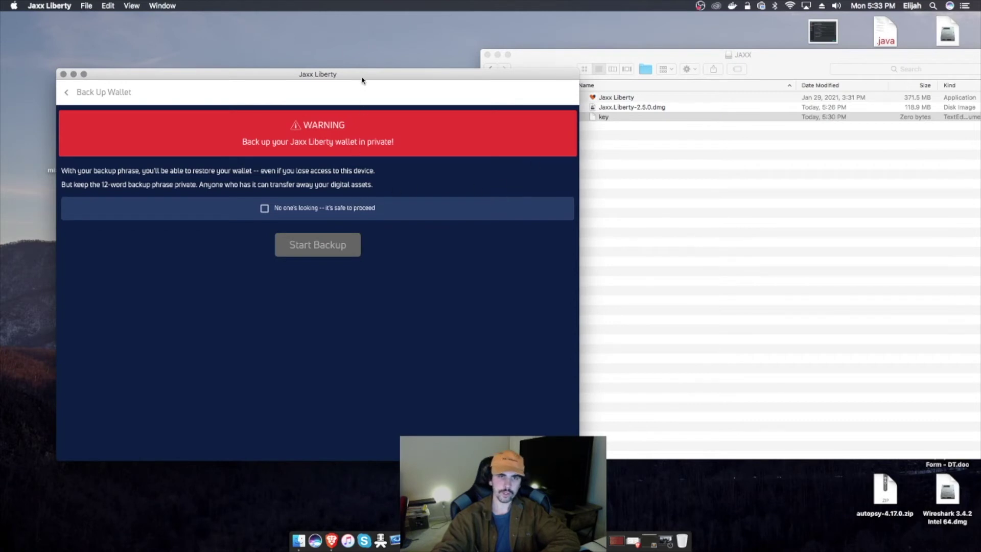
pyautogui.moveTo(361, 79); pyautogui.dragTo(426, 83)
pyautogui.click(326, 212)
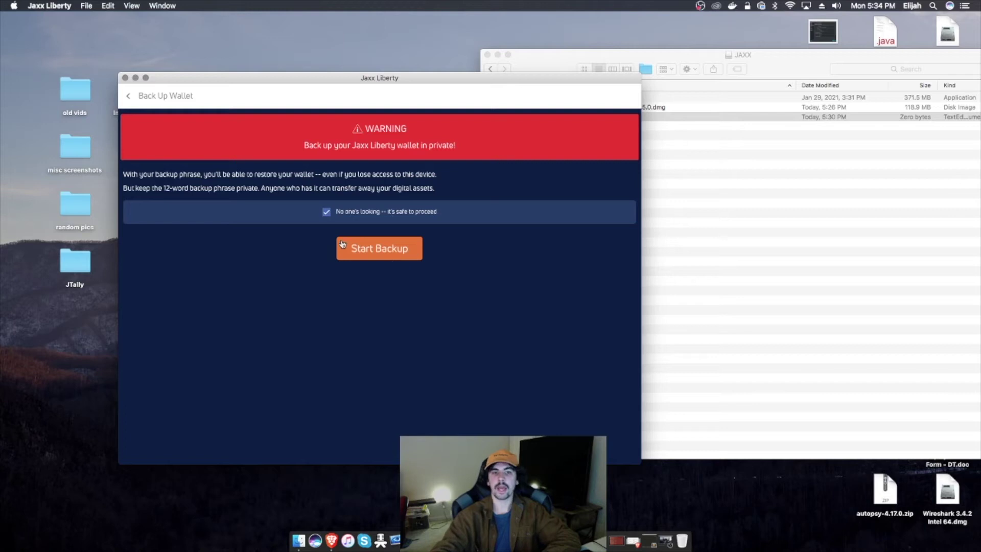
pyautogui.moveTo(432, 81); pyautogui.dragTo(425, 79)
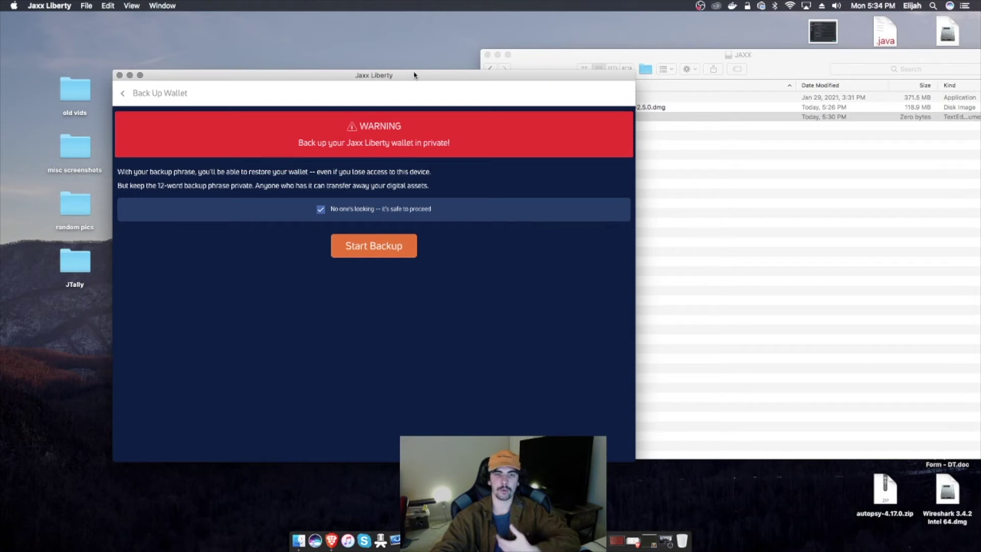
pyautogui.moveTo(414, 75); pyautogui.dragTo(419, 78)
pyautogui.press('super+q')
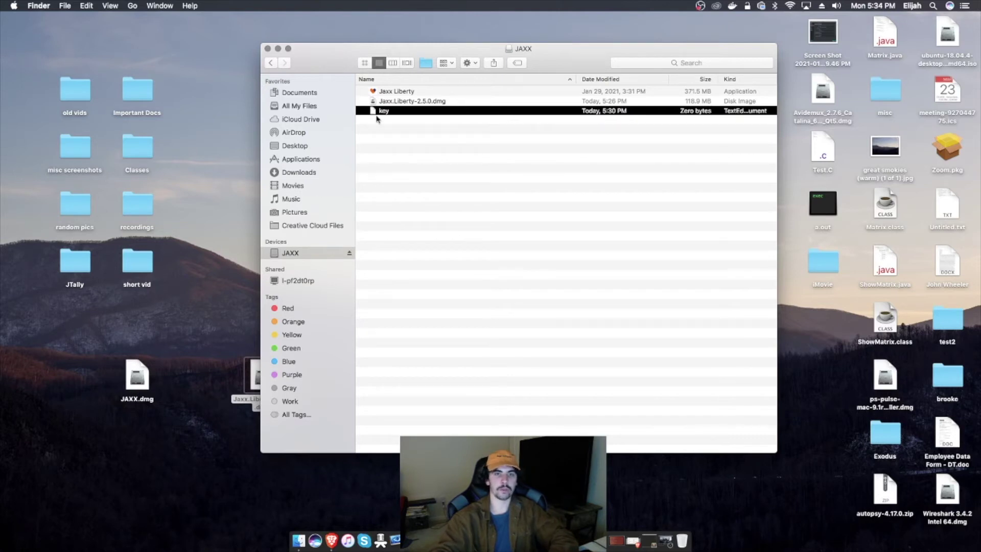
pyautogui.doubleClick(378, 111)
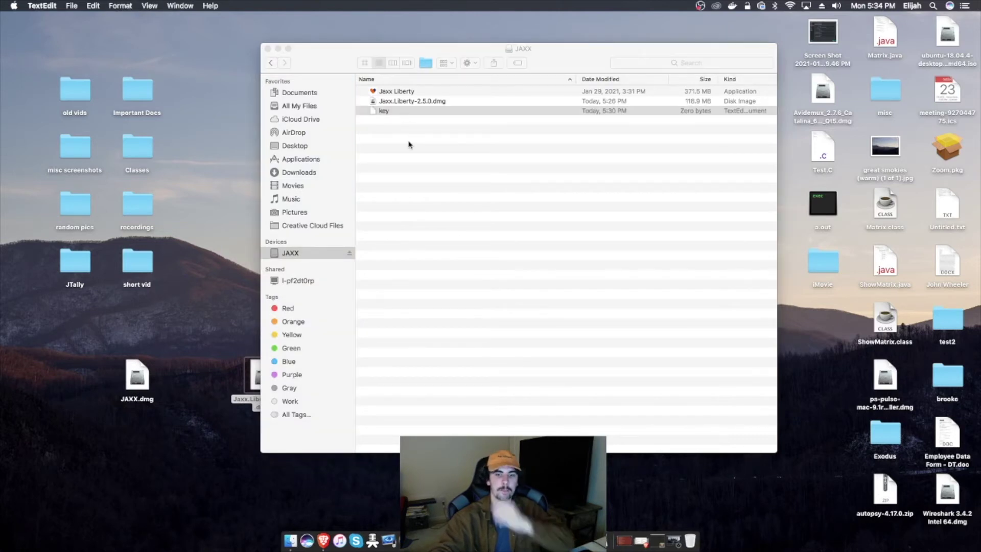
pyautogui.click(229, 17)
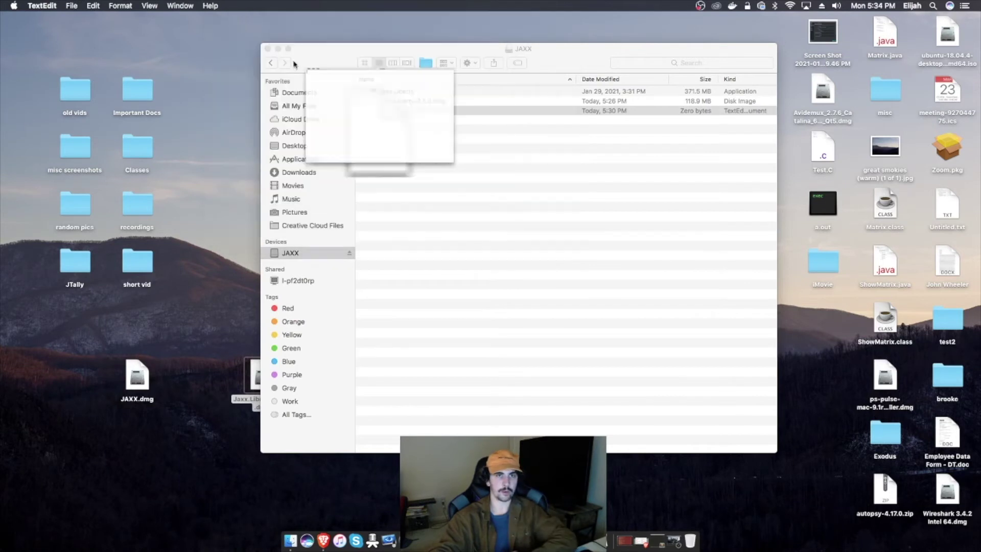
pyautogui.moveTo(383, 111); pyautogui.dragTo(656, 540)
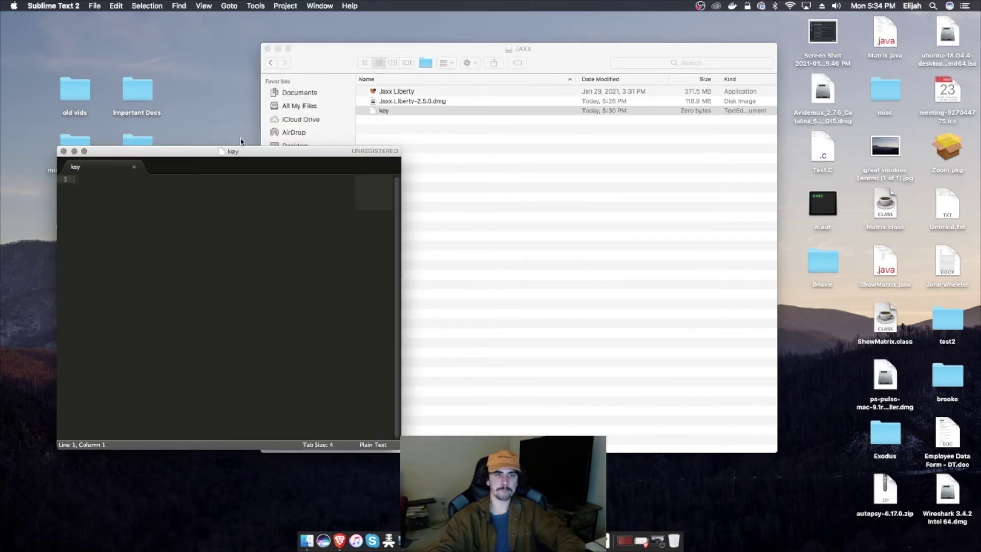
pyautogui.moveTo(236, 155); pyautogui.dragTo(260, 139)
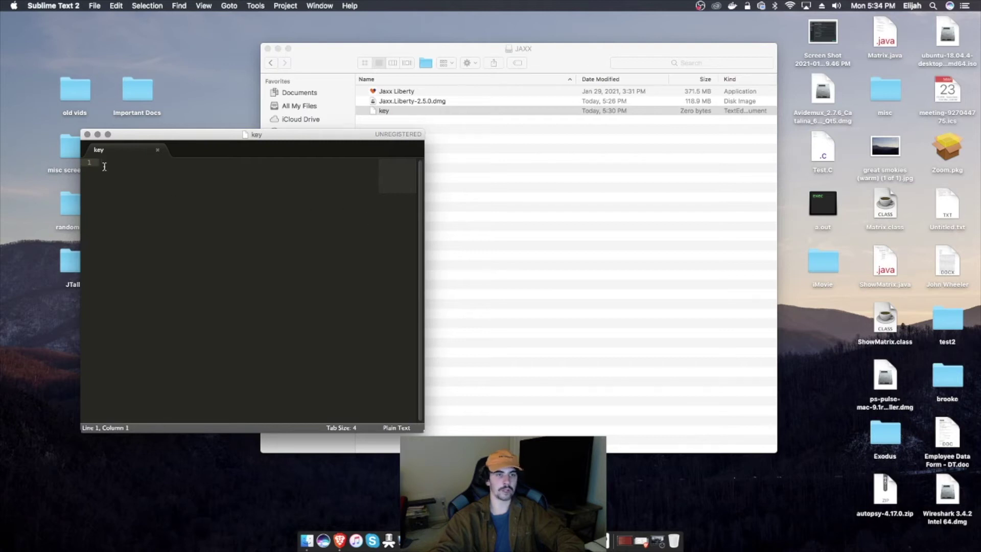
pyautogui.press('cmd+q')
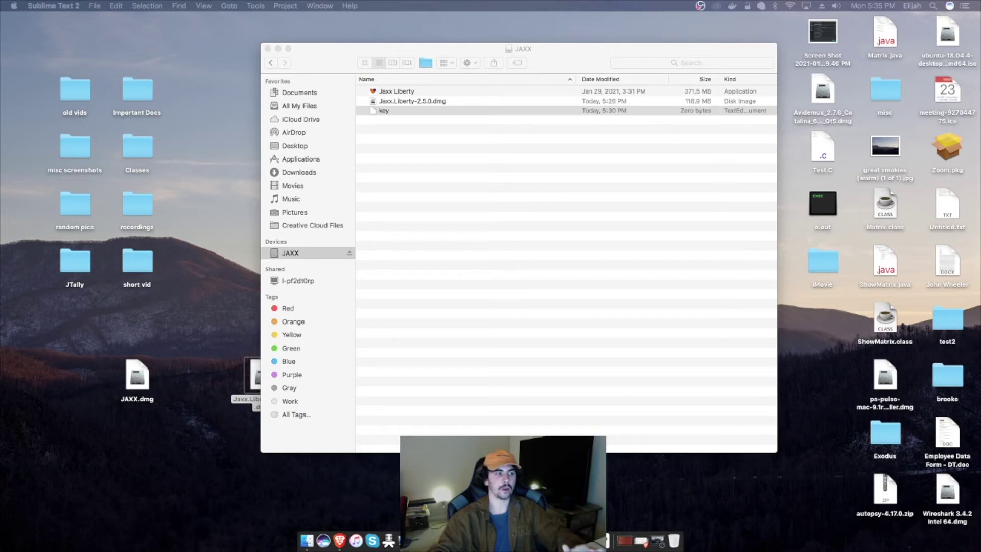
pyautogui.press('super+n')
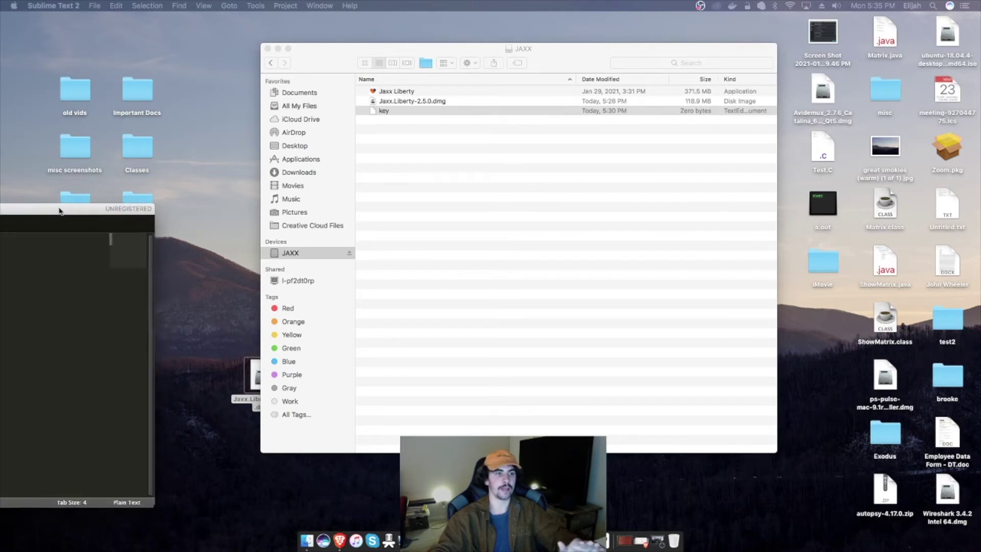
pyautogui.press('super+w')
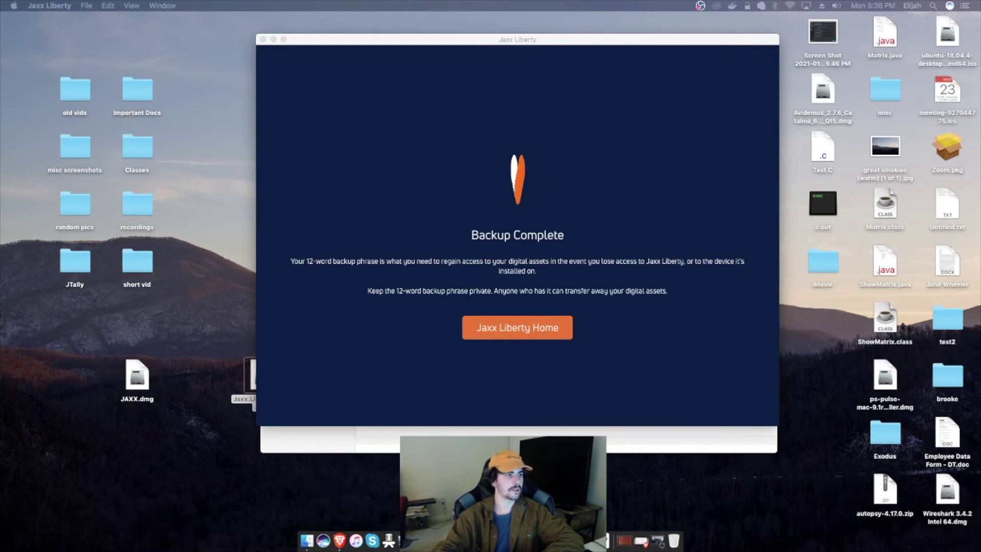
# Step: Finish the wallet backup, return home, and open Security from the main menu
pyautogui.click(492, 214)
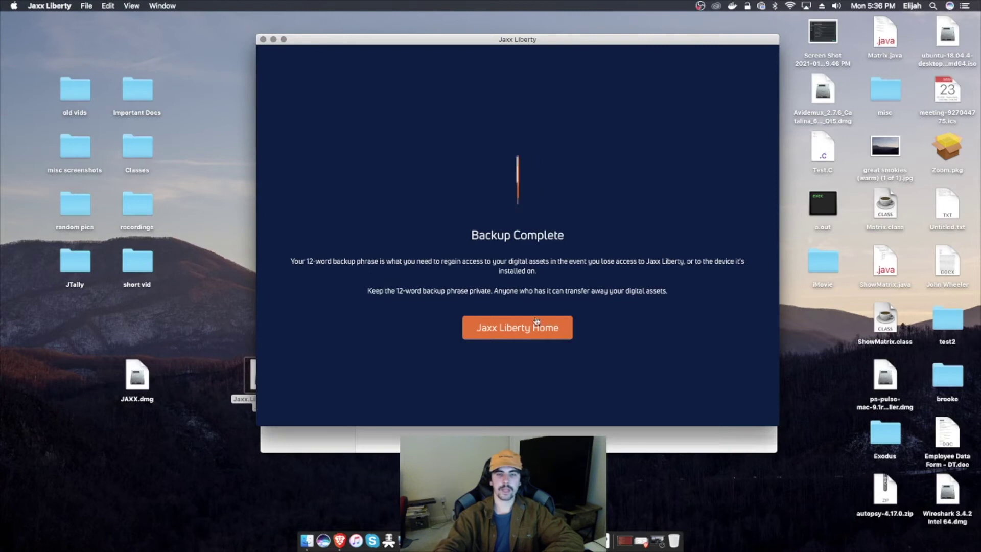
pyautogui.press('Return')
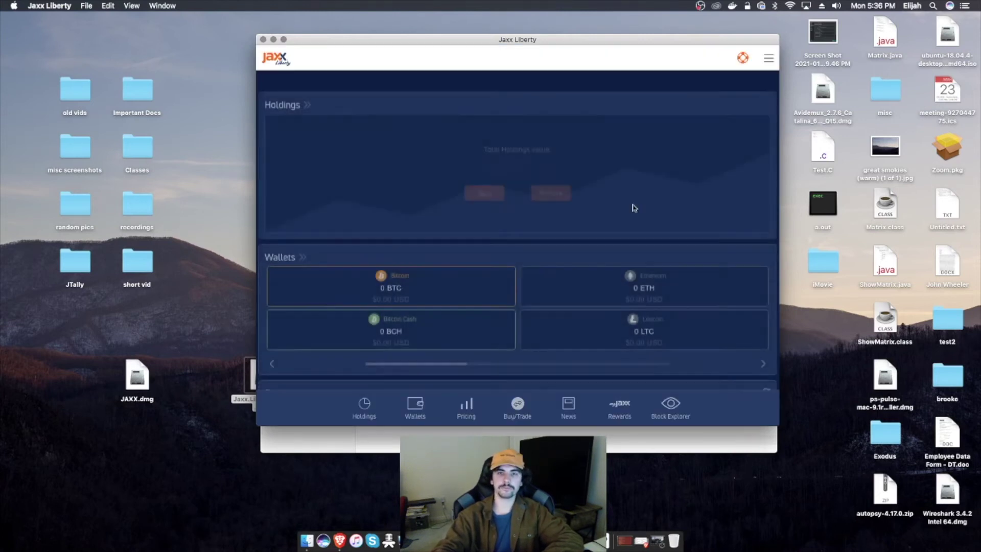
pyautogui.click(767, 57)
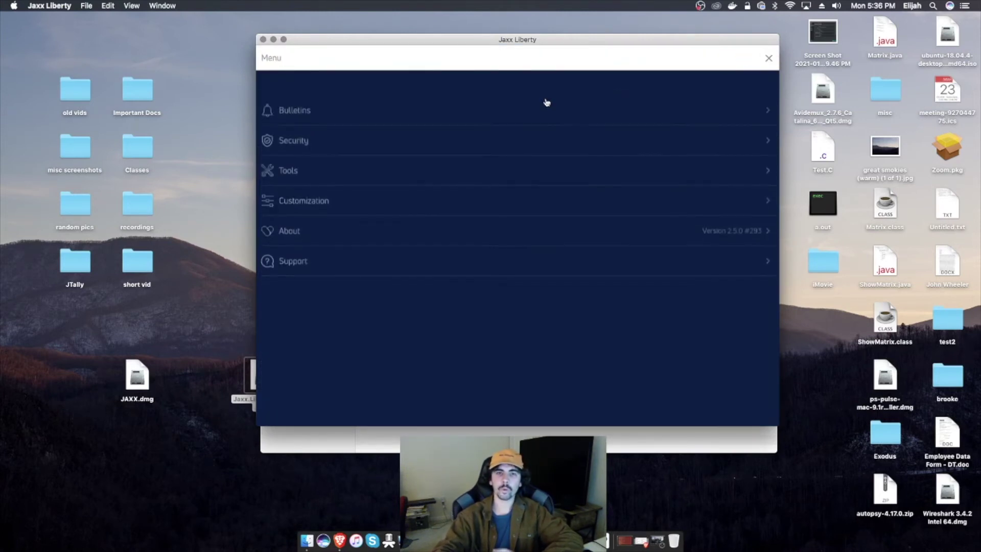
pyautogui.click(353, 133)
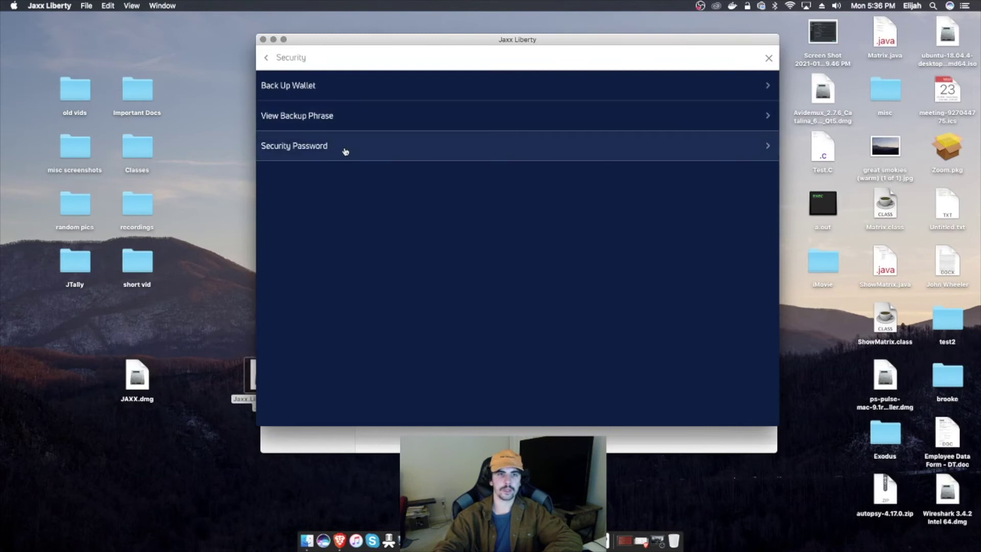
# Step: View the Security Password page, then return to the Security options list
pyautogui.click(333, 148)
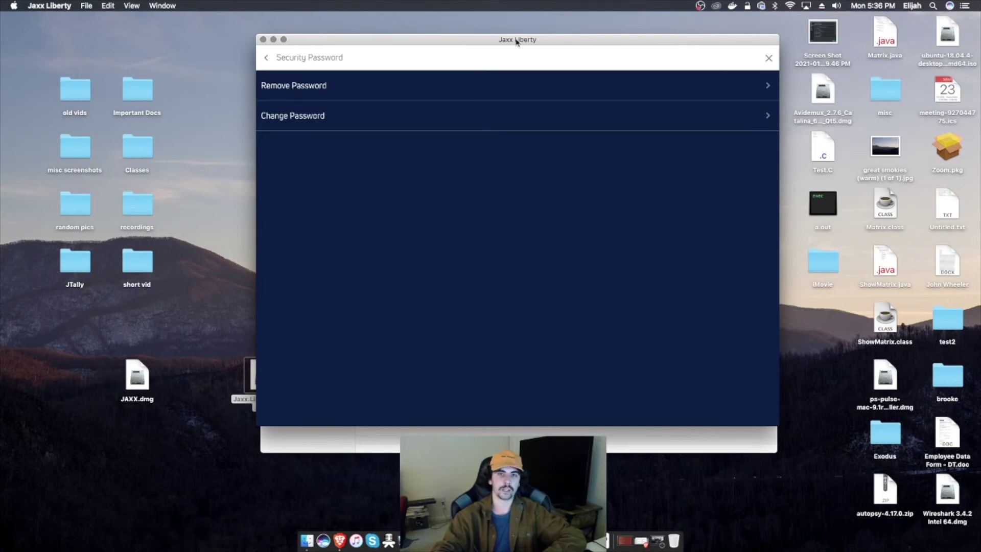
pyautogui.moveTo(517, 40)
pyautogui.mouseDown()
pyautogui.moveTo(551, 62)
pyautogui.moveTo(547, 96)
pyautogui.moveTo(527, 50)
pyautogui.mouseUp()
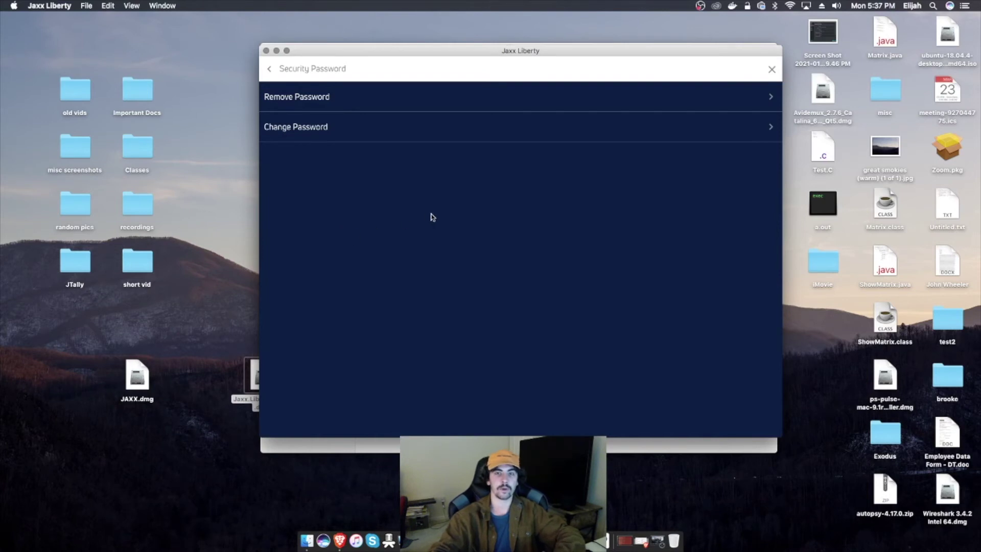
pyautogui.click(270, 70)
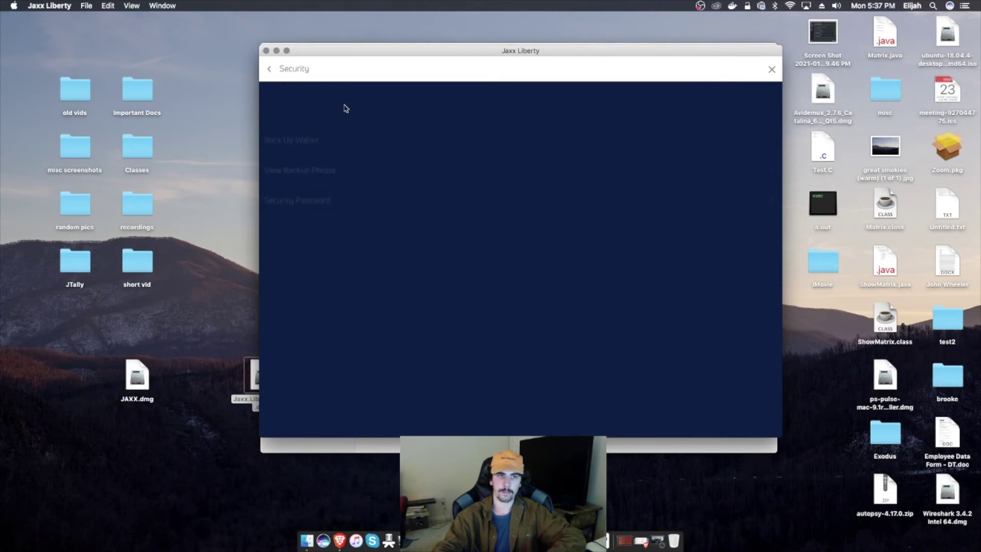
# Step: Return to the main menu and open the Tools list
pyautogui.click(270, 69)
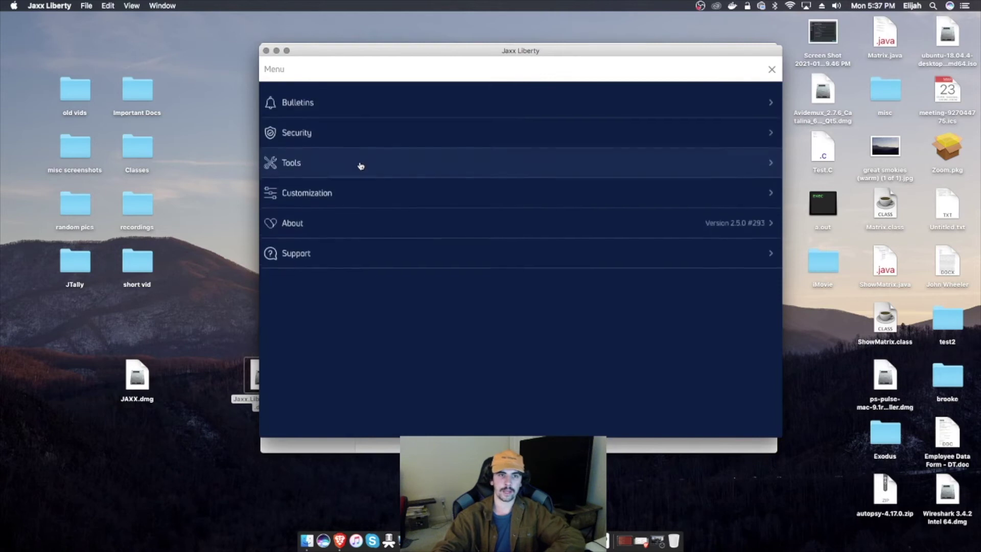
pyautogui.click(339, 159)
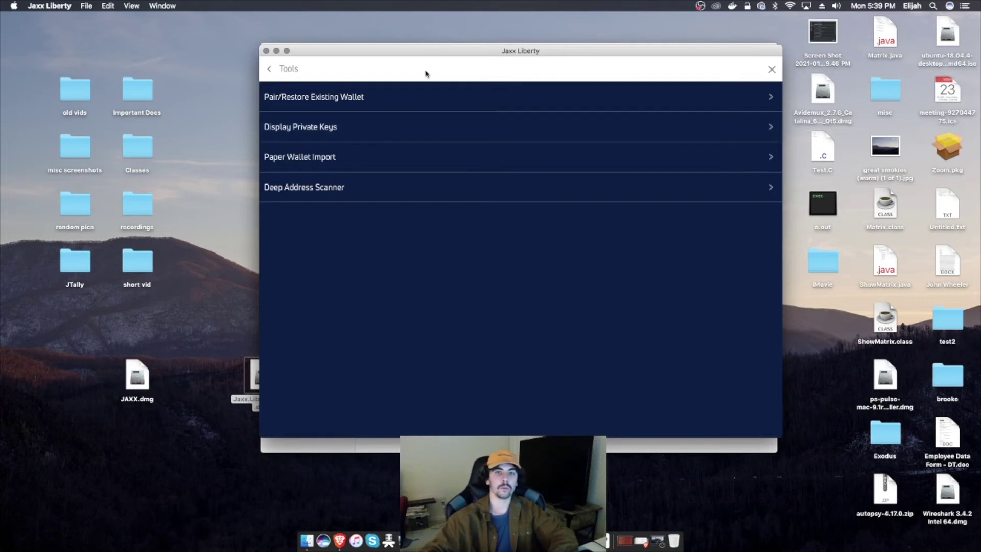
pyautogui.moveTo(476, 55); pyautogui.dragTo(433, 61)
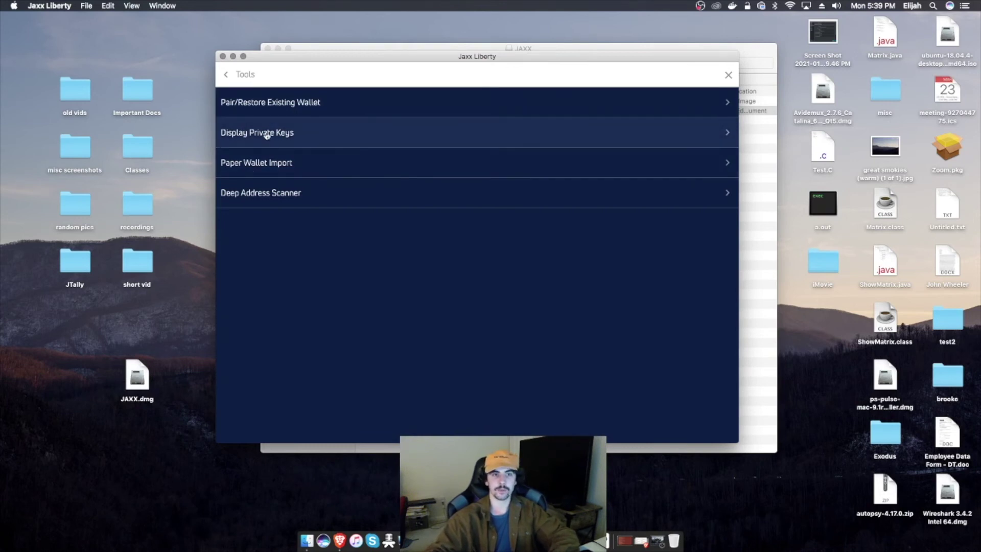
# Step: Close the menu, briefly view the Buy page, then open the Receive wallets list
pyautogui.click(244, 75)
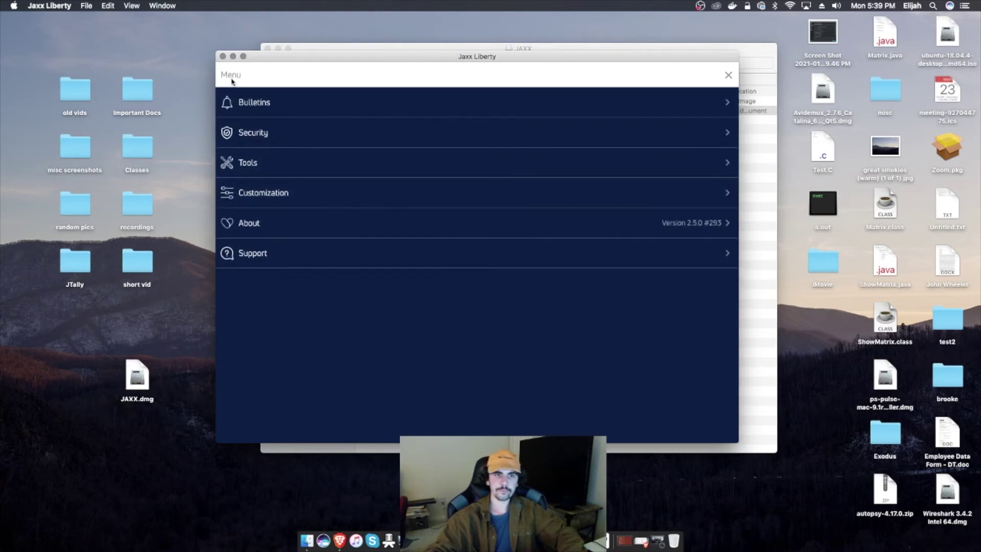
pyautogui.click(724, 77)
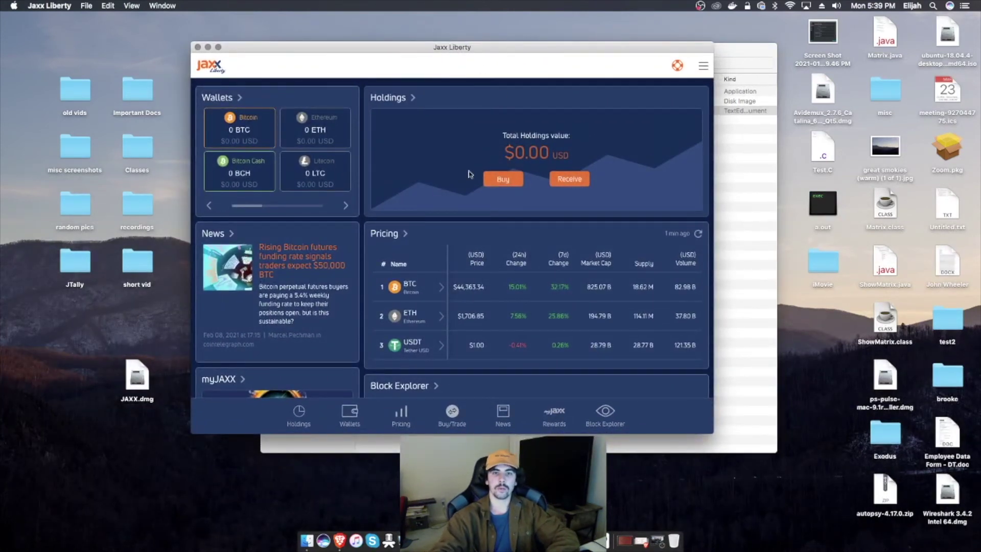
pyautogui.click(503, 179)
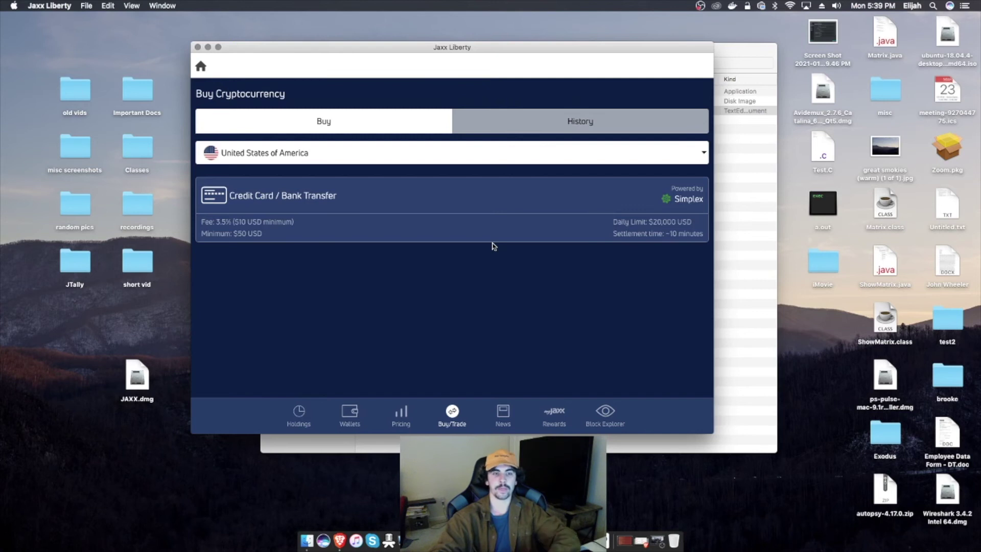
pyautogui.click(201, 69)
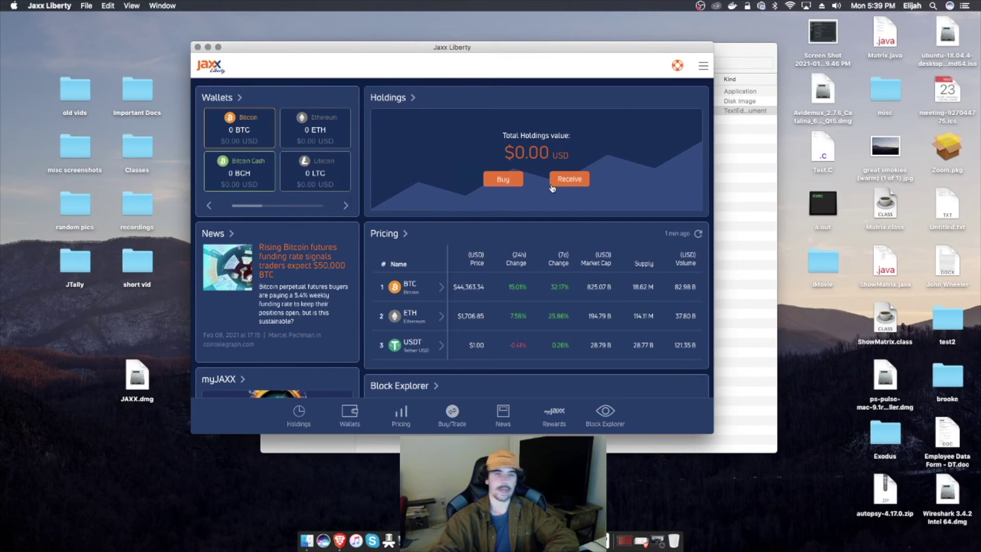
pyautogui.scroll(-3, 475, 277)
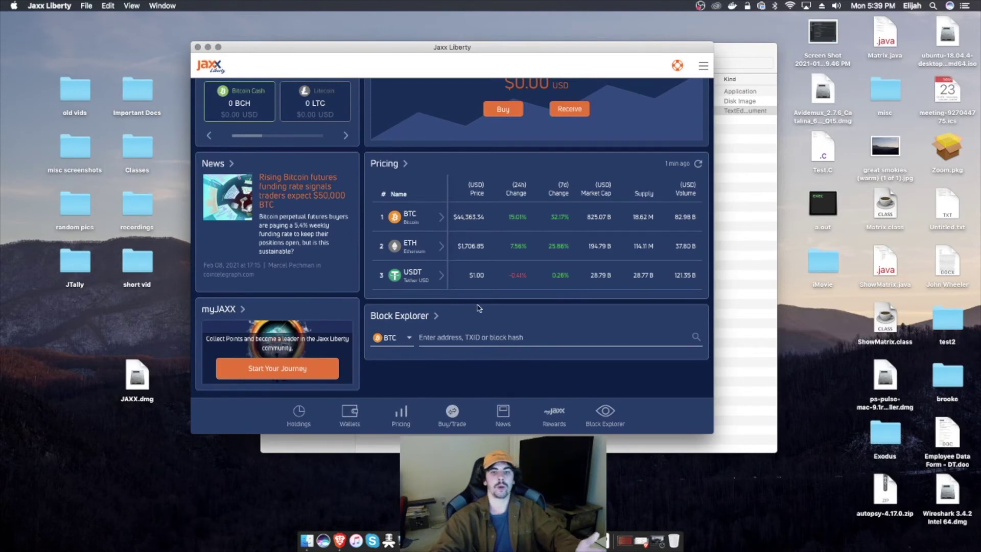
pyautogui.scroll(3, 456, 197)
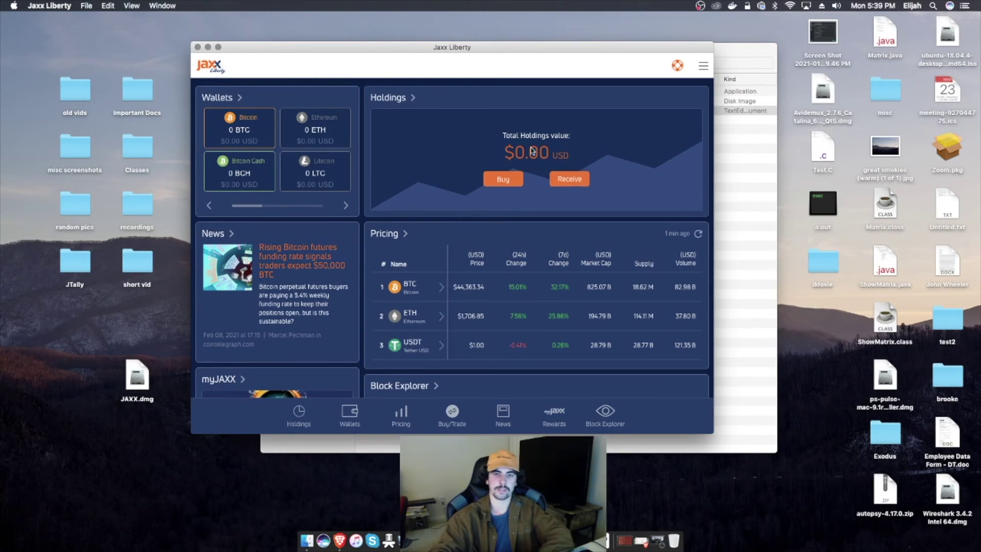
pyautogui.click(570, 180)
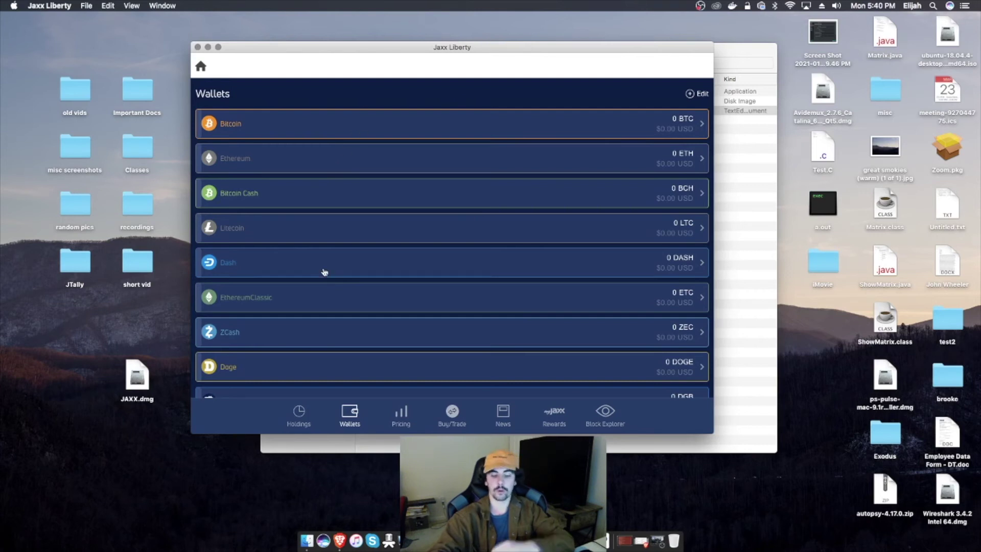
# Step: Preview the Bitcoin, Ethereum and Litecoin receive addresses in turn
pyautogui.click(303, 123)
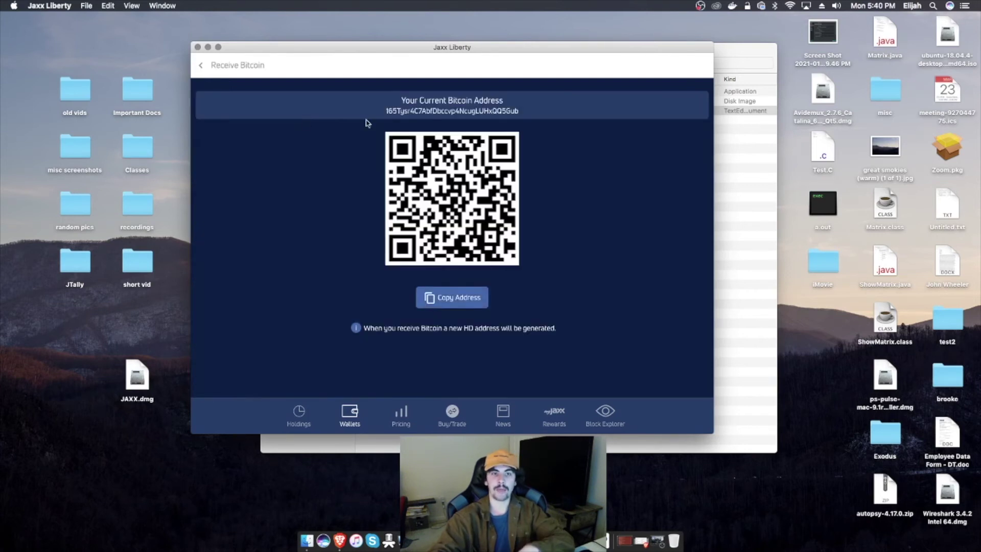
pyautogui.click(209, 68)
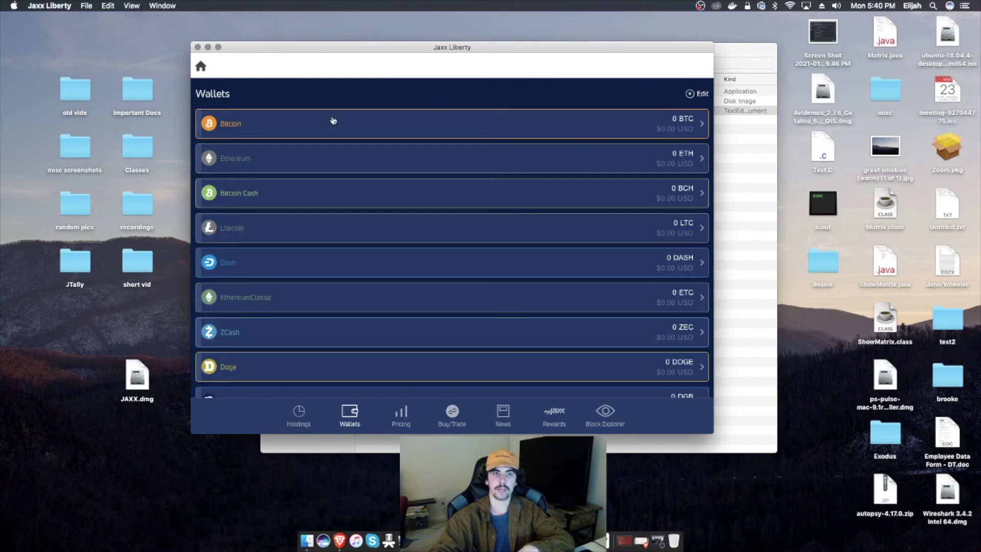
pyautogui.click(327, 158)
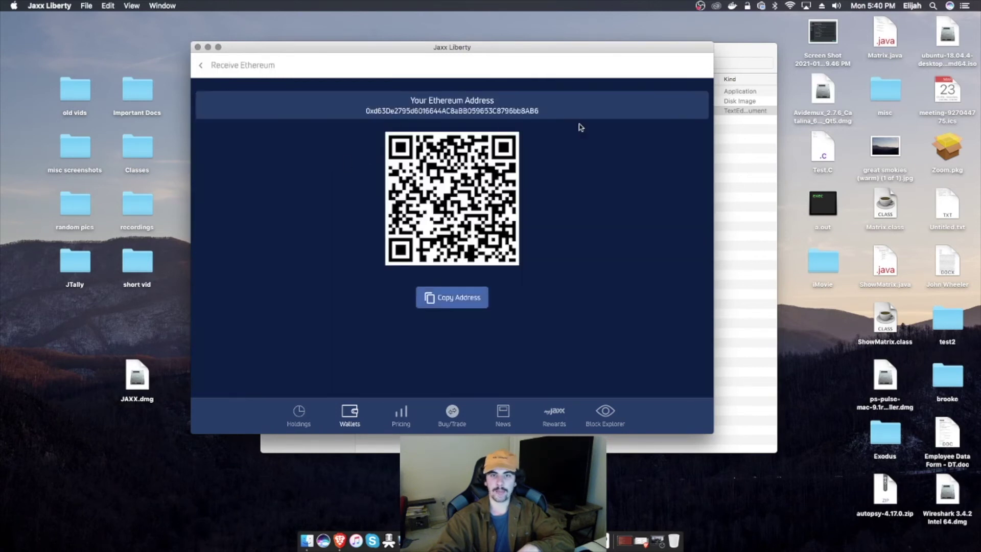
pyautogui.click(208, 69)
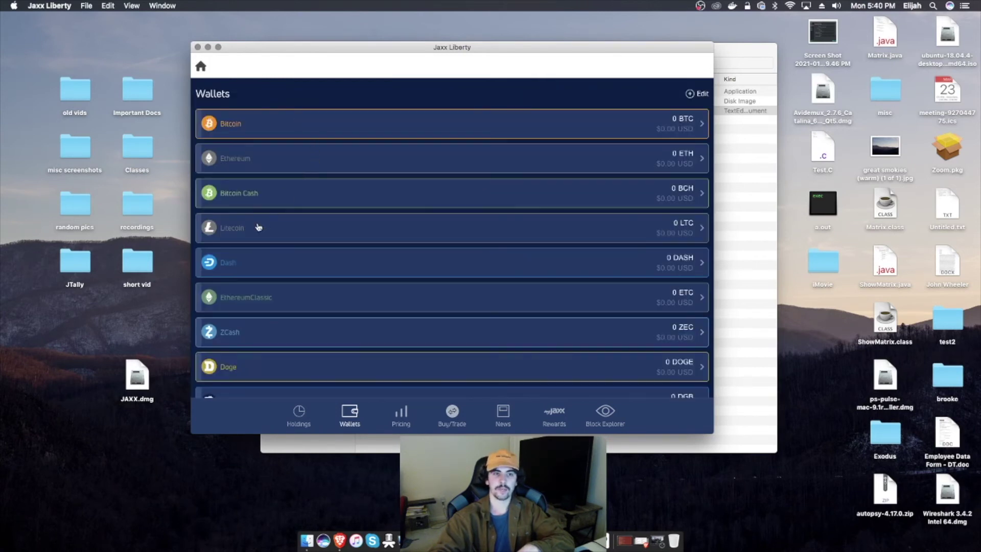
pyautogui.click(258, 225)
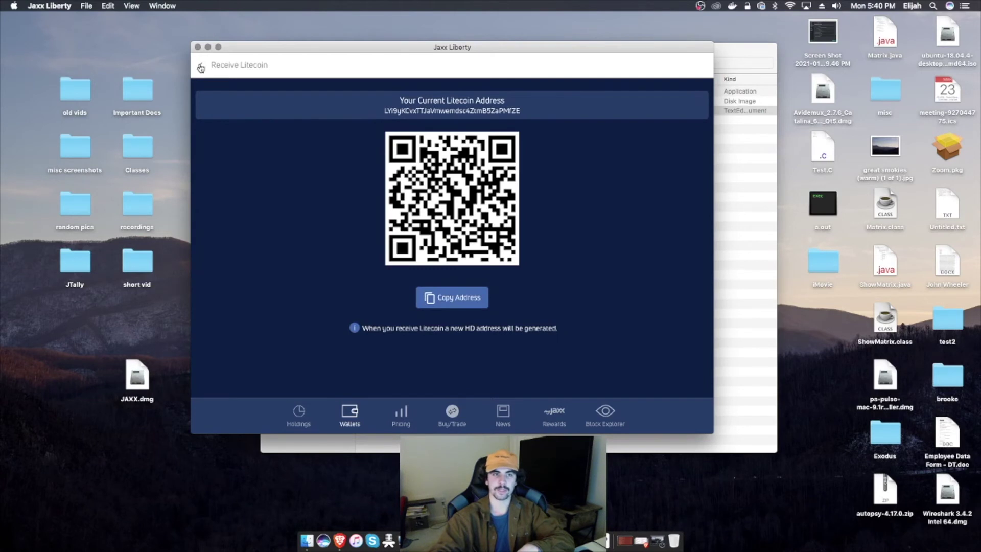
pyautogui.click(200, 67)
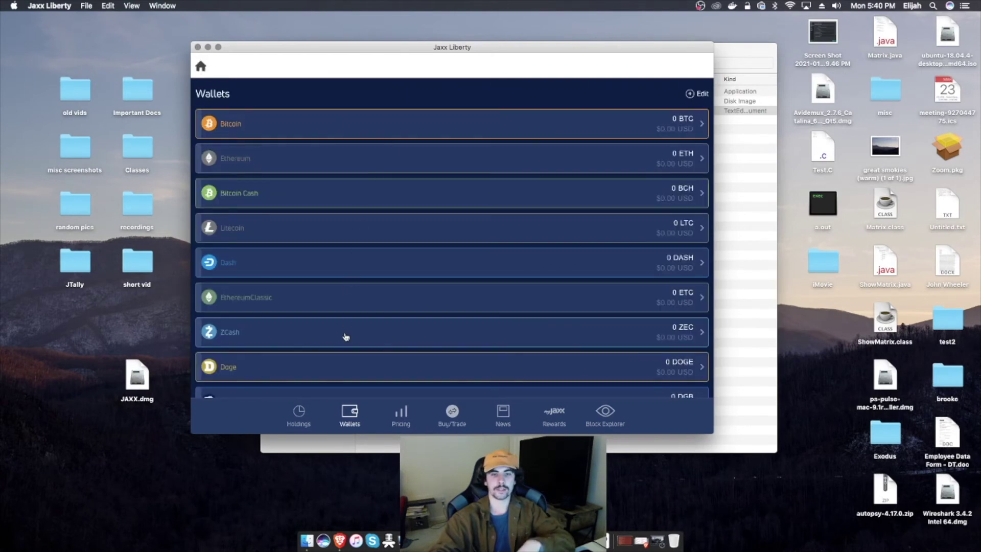
pyautogui.scroll(-2, 344, 335)
pyautogui.scroll(-4, 346, 332)
pyautogui.scroll(6, 348, 317)
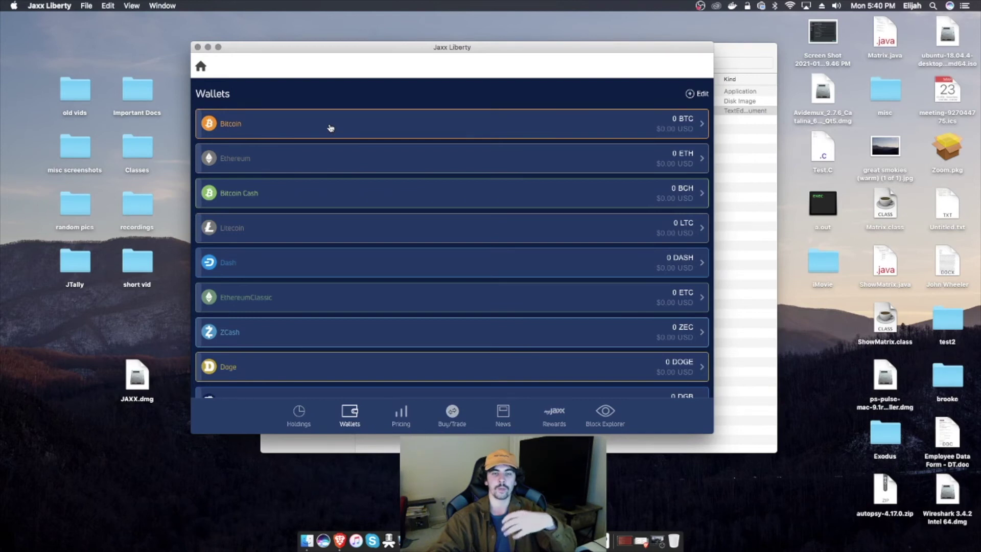
# Step: Copy the Bitcoin receive address and return to the Wallets list
pyautogui.click(331, 127)
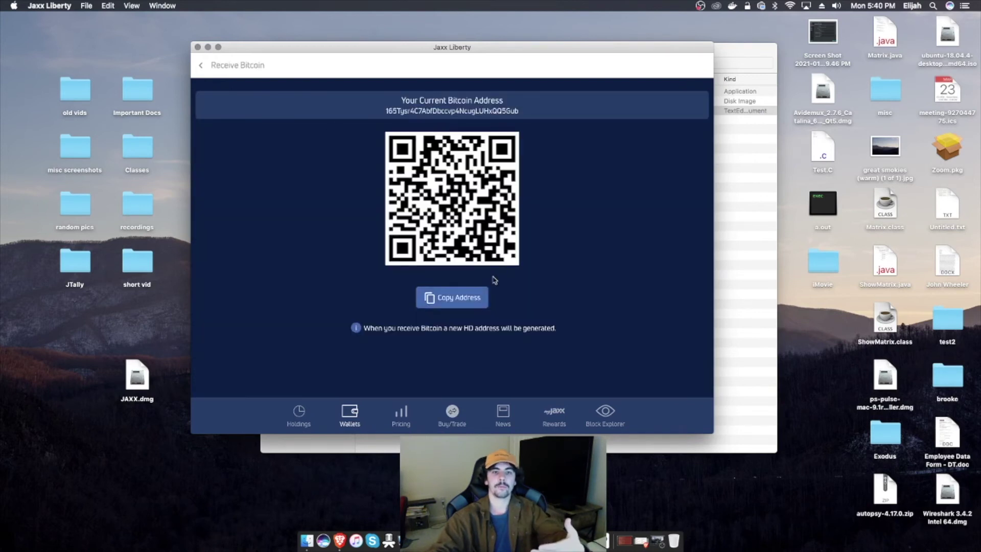
pyautogui.click(465, 296)
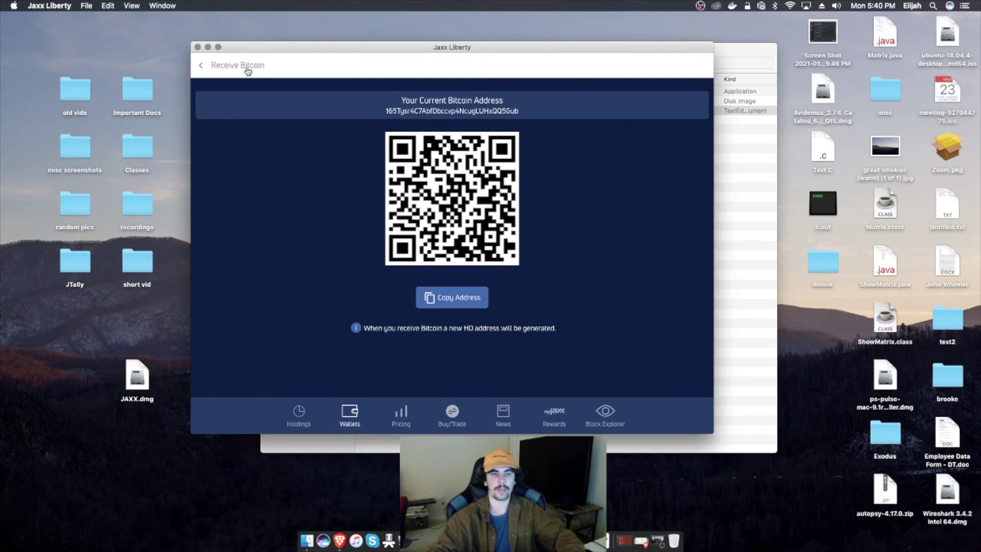
pyautogui.click(247, 70)
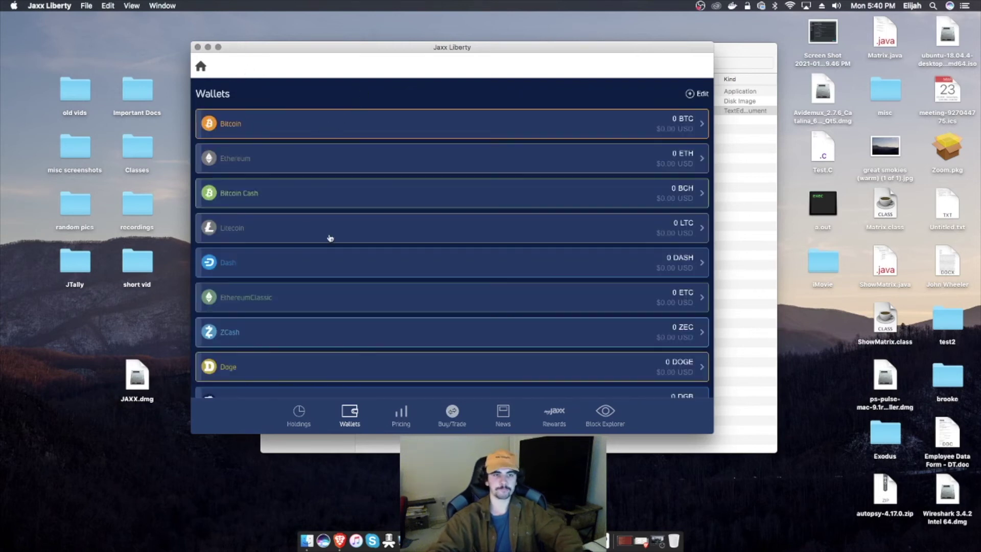
# Step: Show the BasicAttentionToken receive address, then switch to Brave's Coinbase prices tab
pyautogui.scroll(-5, 404, 221)
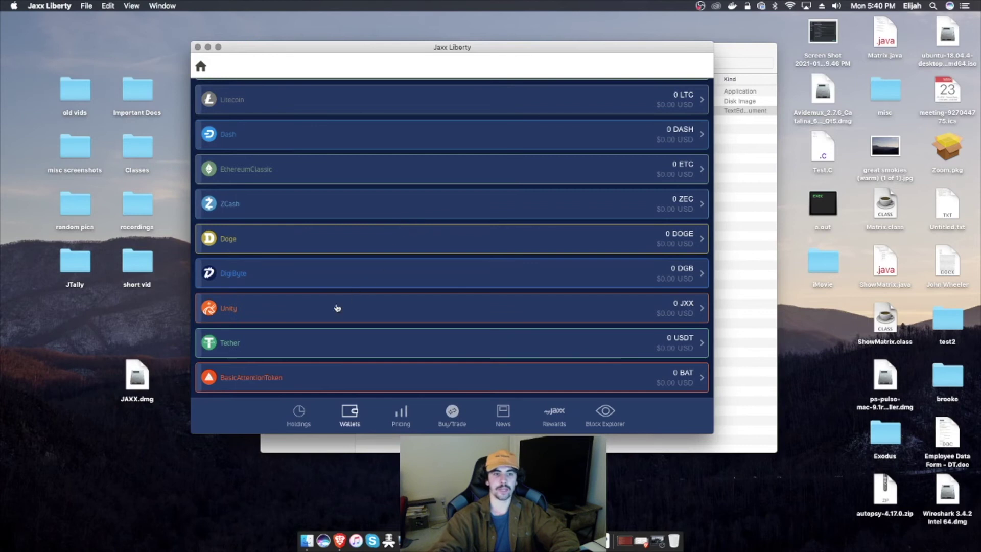
pyautogui.click(267, 373)
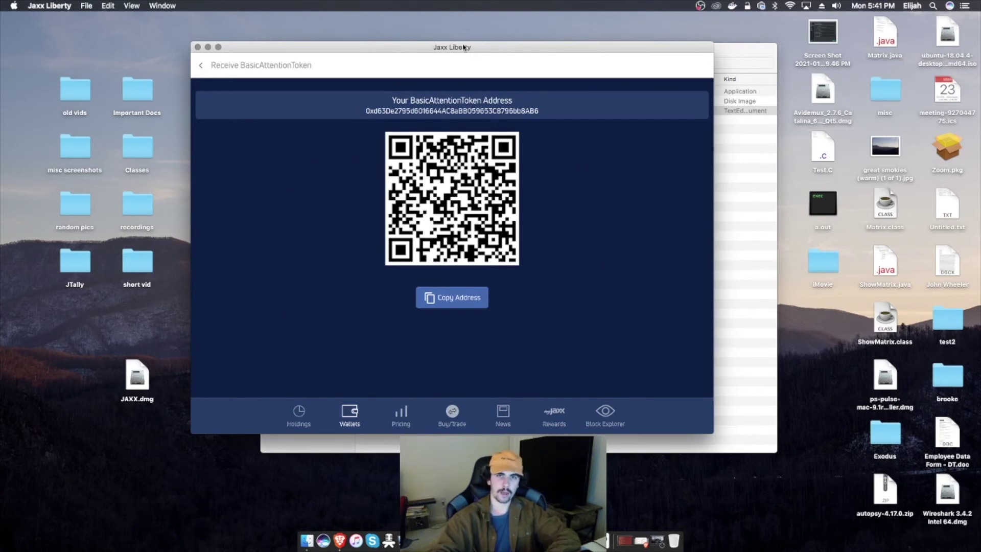
pyautogui.moveTo(463, 47); pyautogui.dragTo(503, 44)
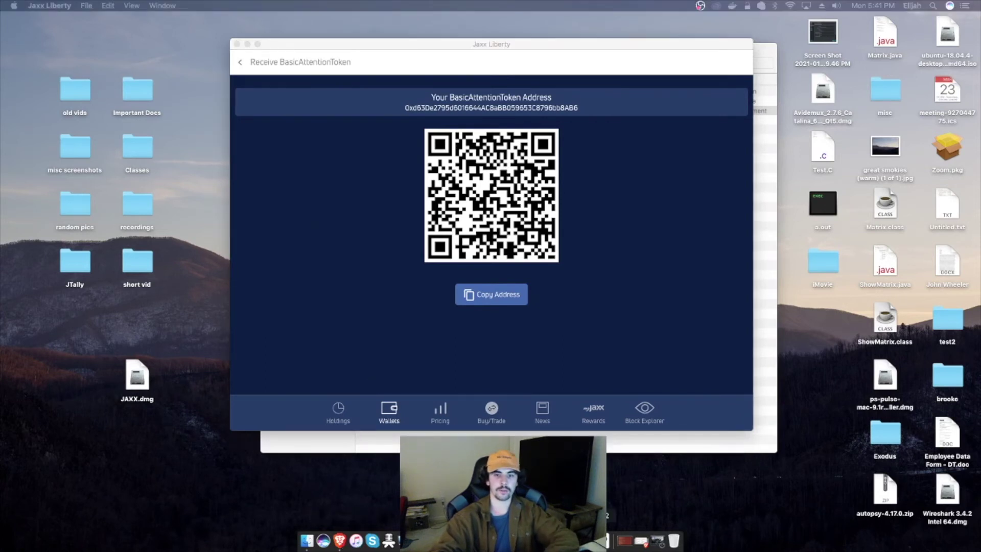
pyautogui.click(641, 542)
pyautogui.click(220, 23)
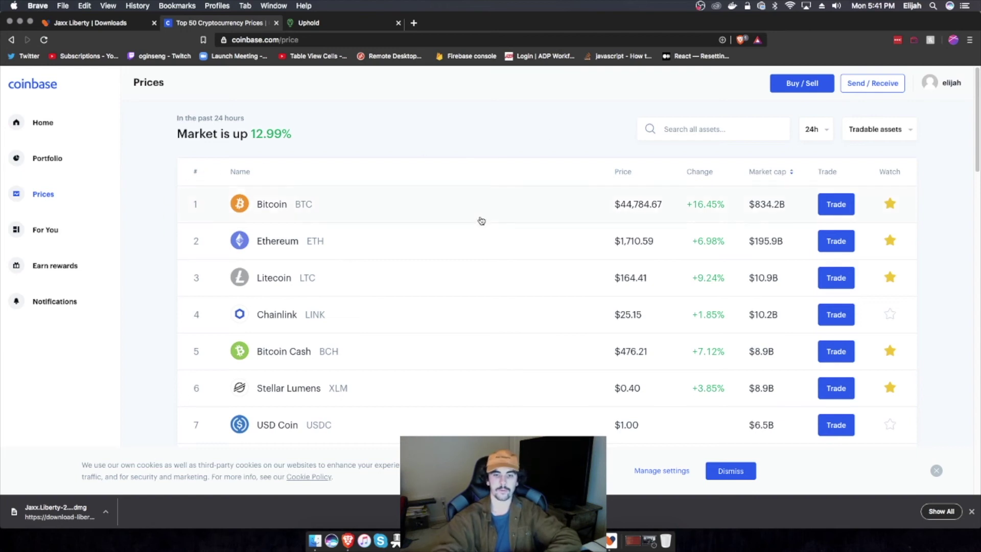
# Step: Briefly bring Jaxx forward, then open Coinbase's Send / Receive dialog
pyautogui.click(562, 541)
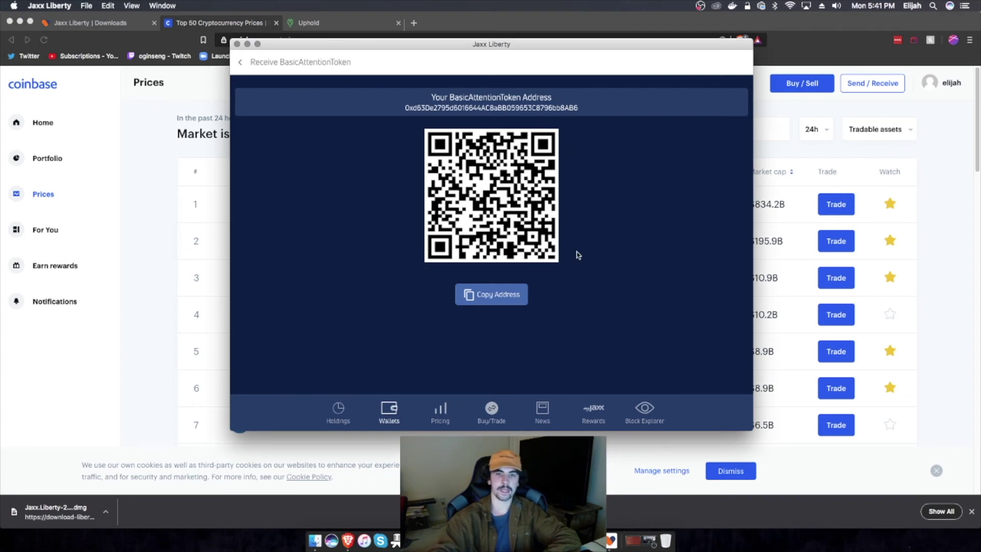
pyautogui.click(968, 193)
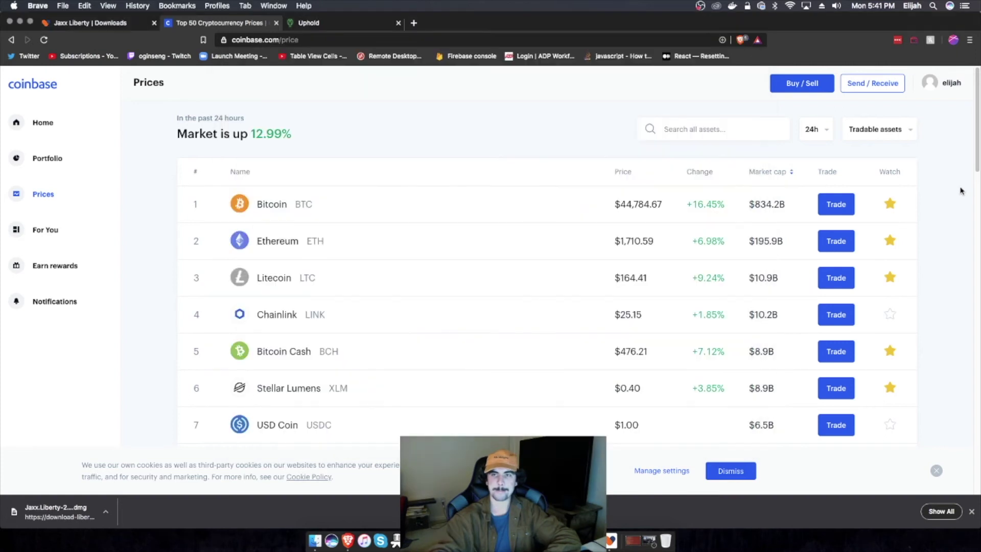
pyautogui.click(870, 91)
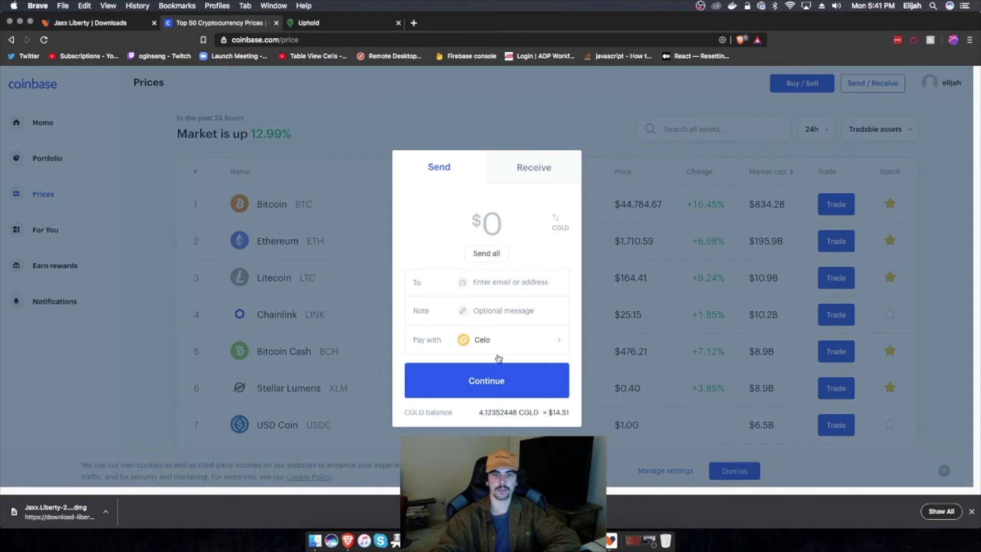
# Step: Set the Coinbase send to pay with Ethereum for the full $10.05, then bring Jaxx forward
pyautogui.click(502, 346)
pyautogui.click(484, 291)
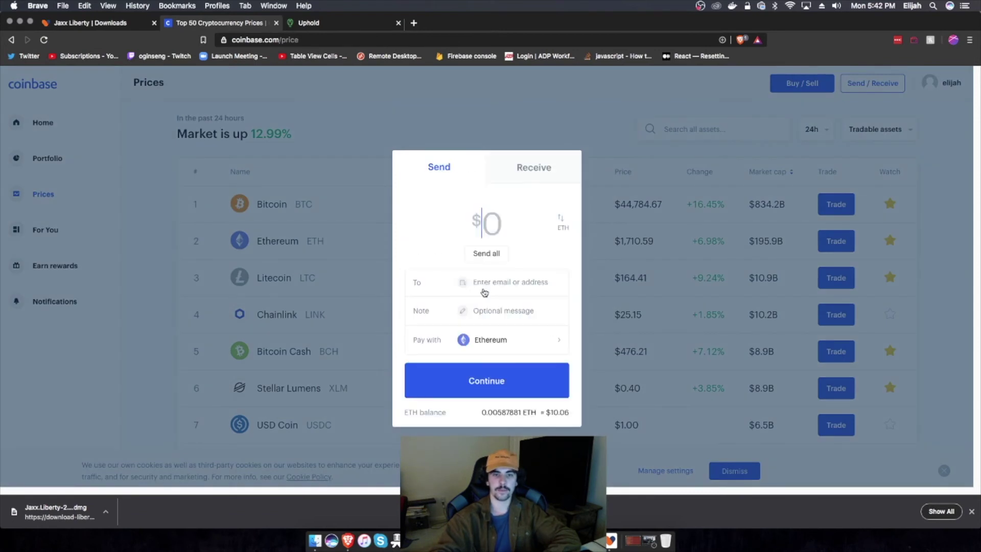
pyautogui.click(494, 257)
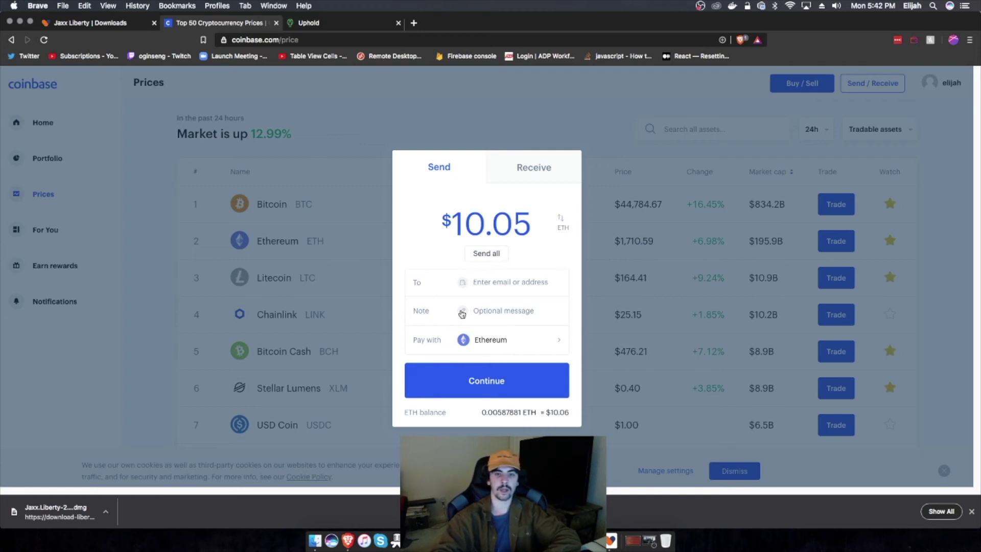
pyautogui.moveTo(451, 225); pyautogui.dragTo(538, 233)
pyautogui.click(411, 220)
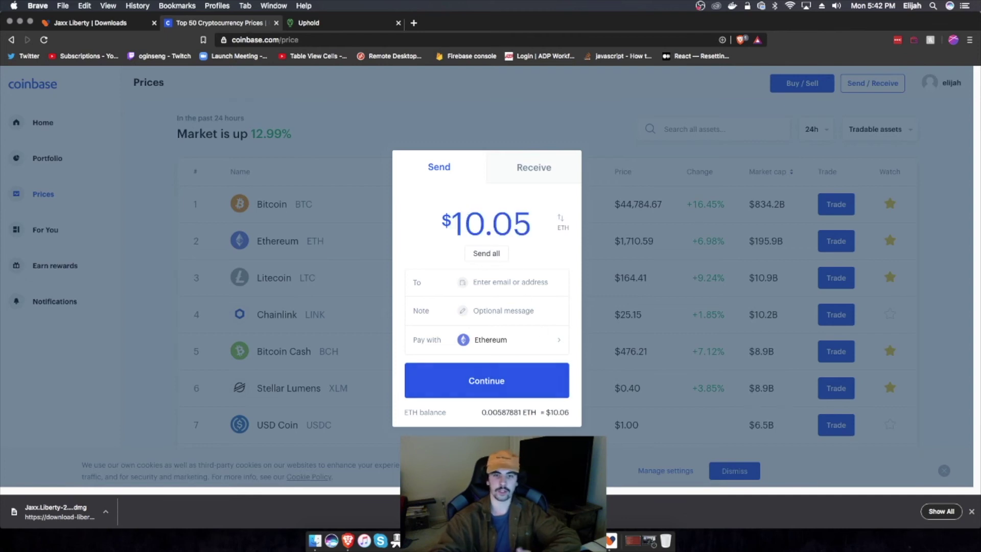
pyautogui.click(611, 540)
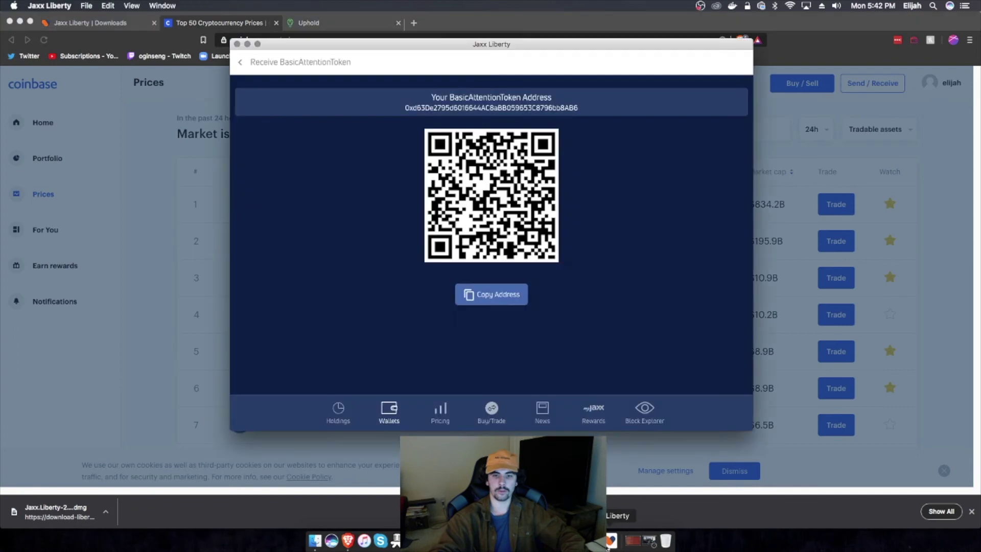
# Step: Copy the Jaxx Liberty Ethereum wallet's receive address and return to Coinbase's $10.05 Send dialog
pyautogui.click(241, 62)
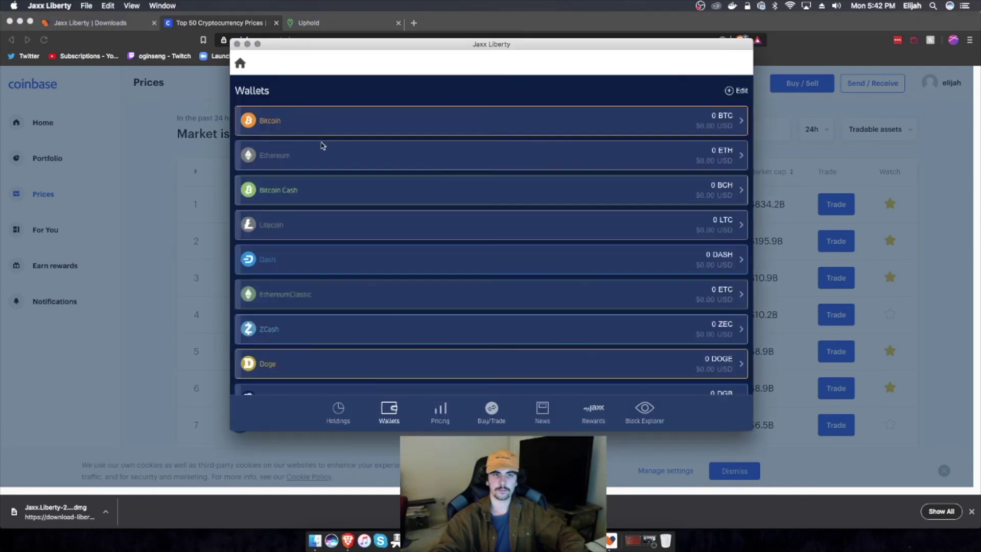
pyautogui.click(286, 155)
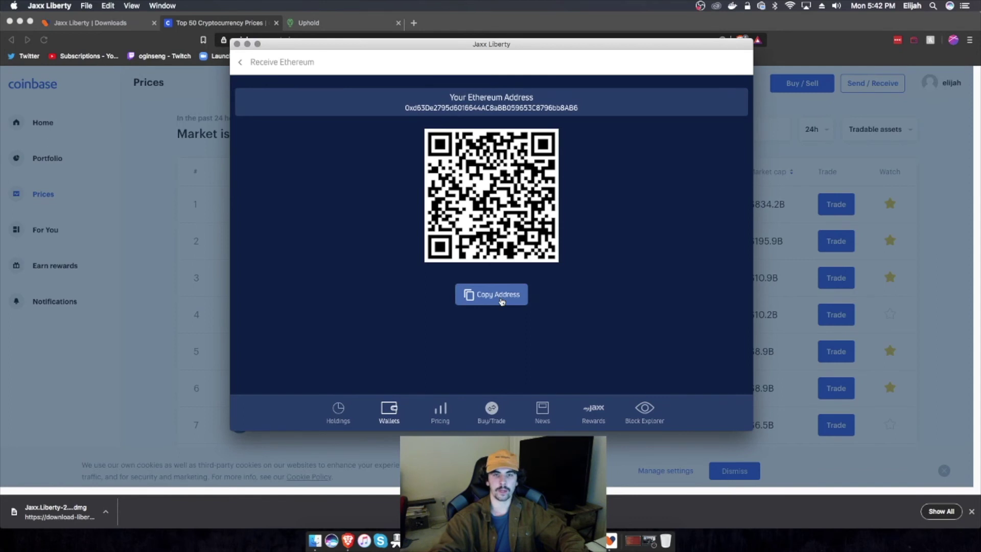
pyautogui.click(500, 301)
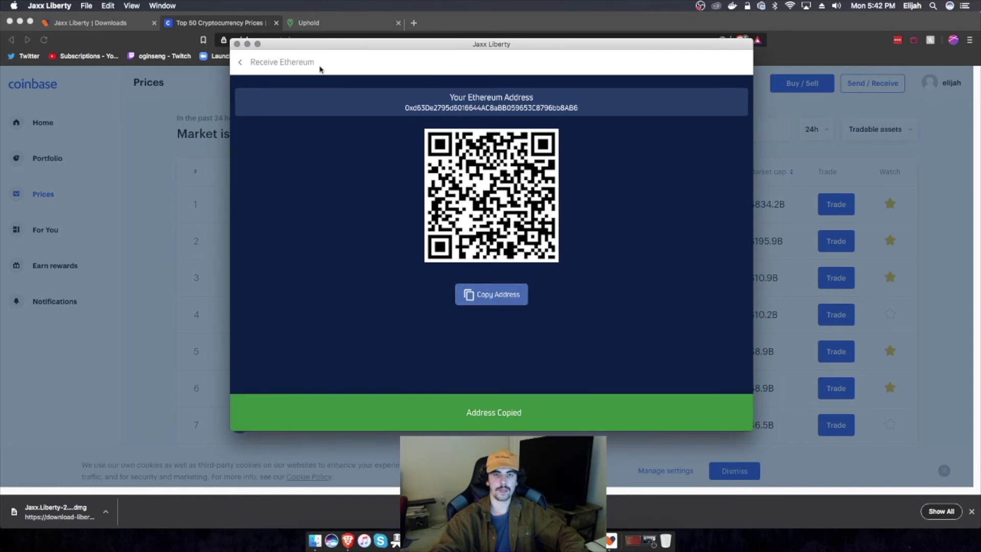
pyautogui.click(208, 87)
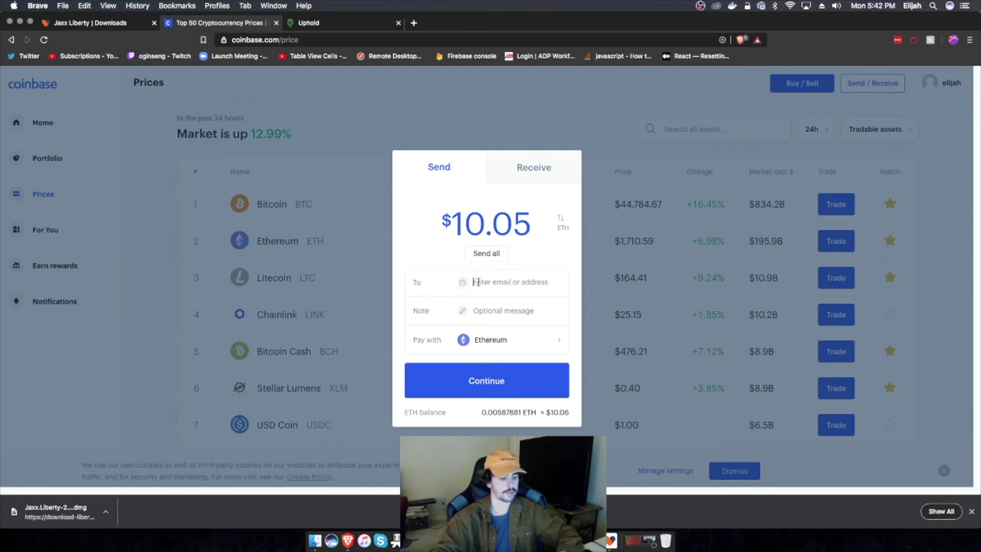
# Step: Paste the Jaxx Ethereum address as recipient, add the note 'ETH Wallet Transfer', and continue to review
pyautogui.press('super+v')
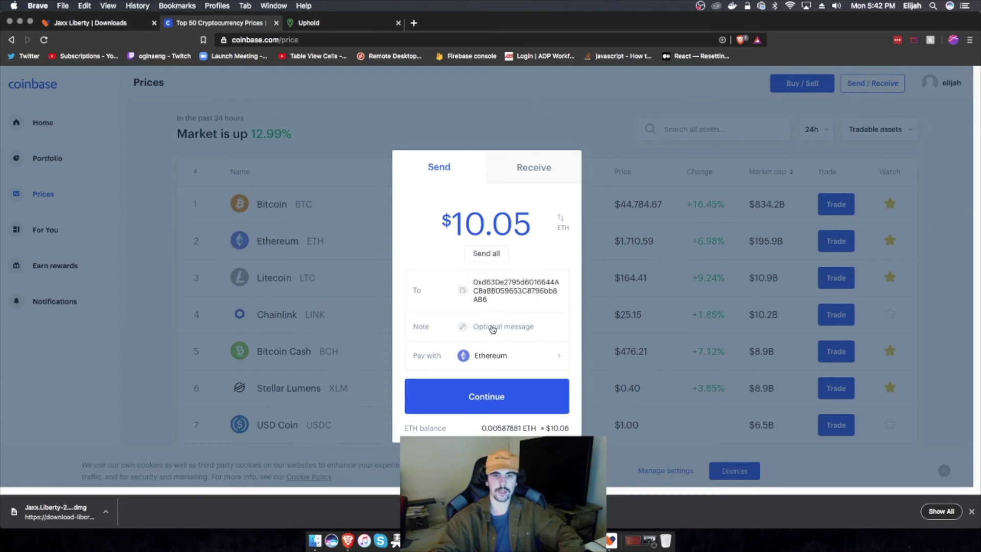
pyautogui.click(492, 329)
pyautogui.write('ETH')
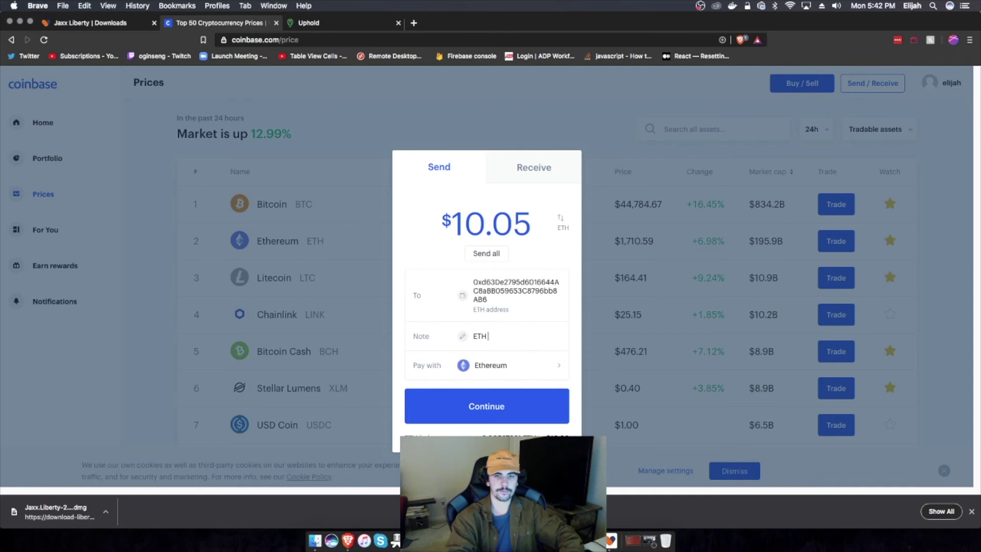
pyautogui.write(' Wallet Transfer')
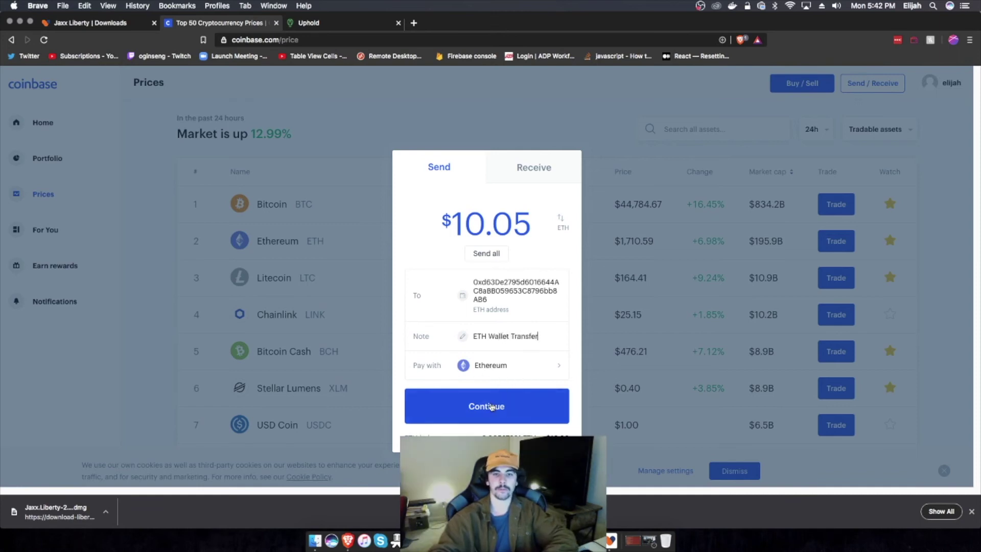
pyautogui.click(491, 407)
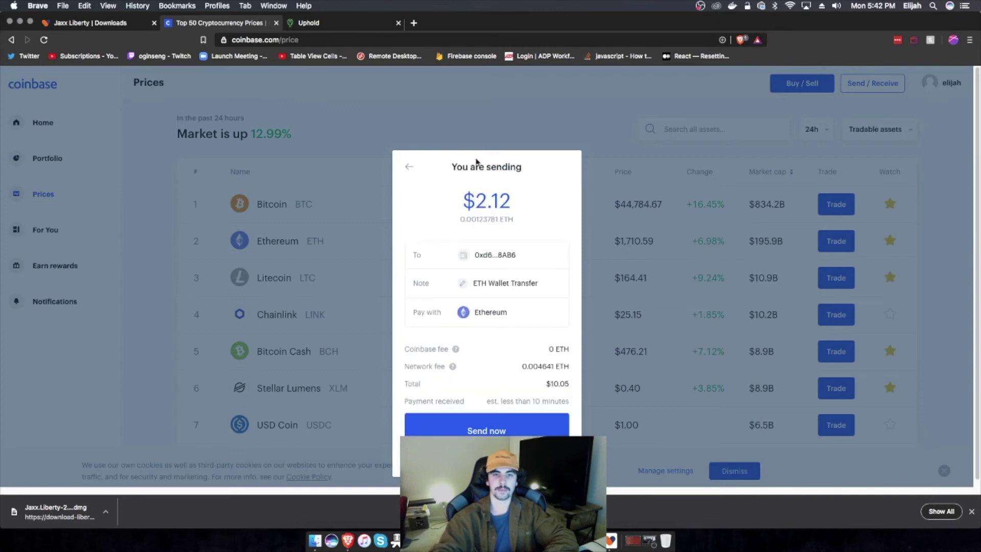
# Step: Check the $2.12 amount and the 0.004641 ETH network fee, then go back to edit the send
pyautogui.moveTo(461, 212)
pyautogui.mouseDown()
pyautogui.moveTo(514, 206)
pyautogui.moveTo(461, 203)
pyautogui.mouseUp()
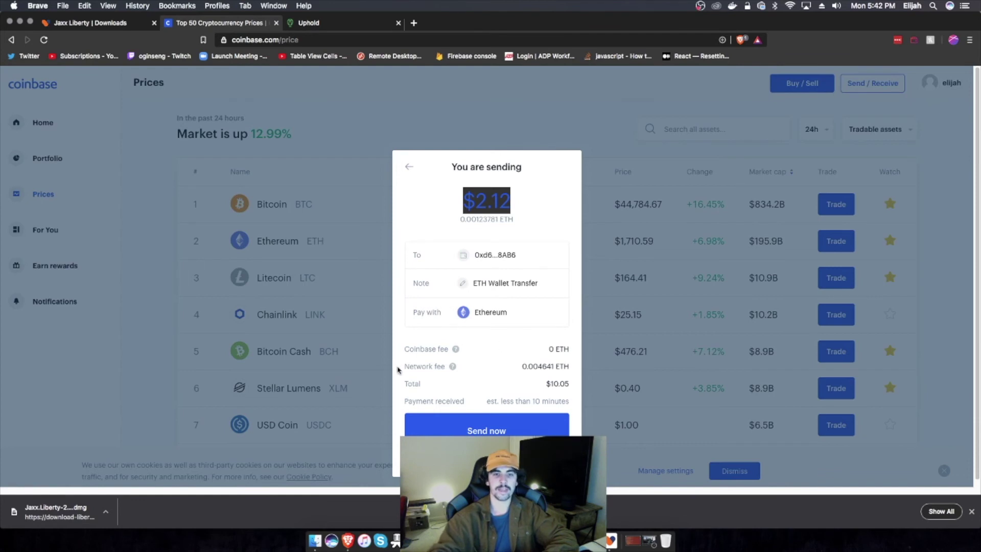
pyautogui.click(452, 367)
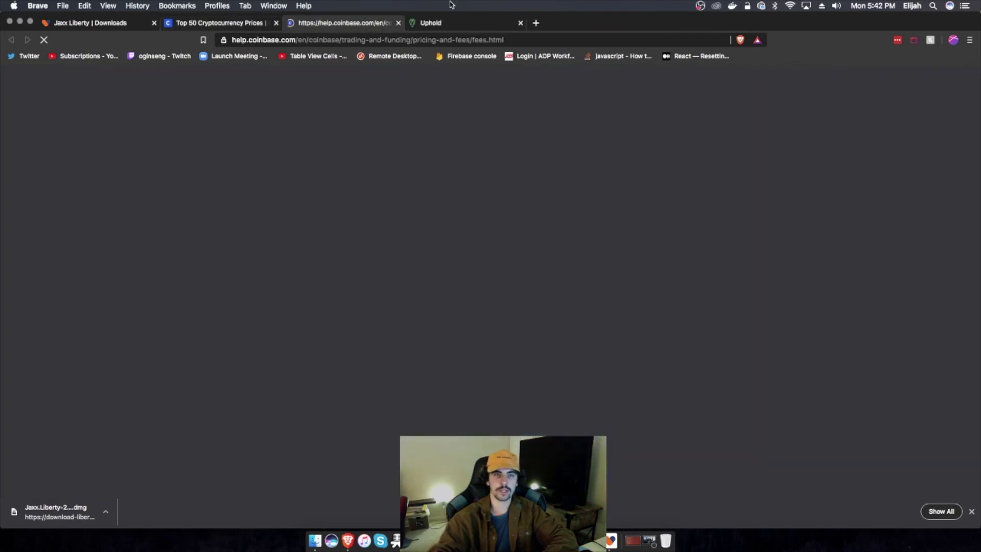
pyautogui.scroll(-5, 491, 256)
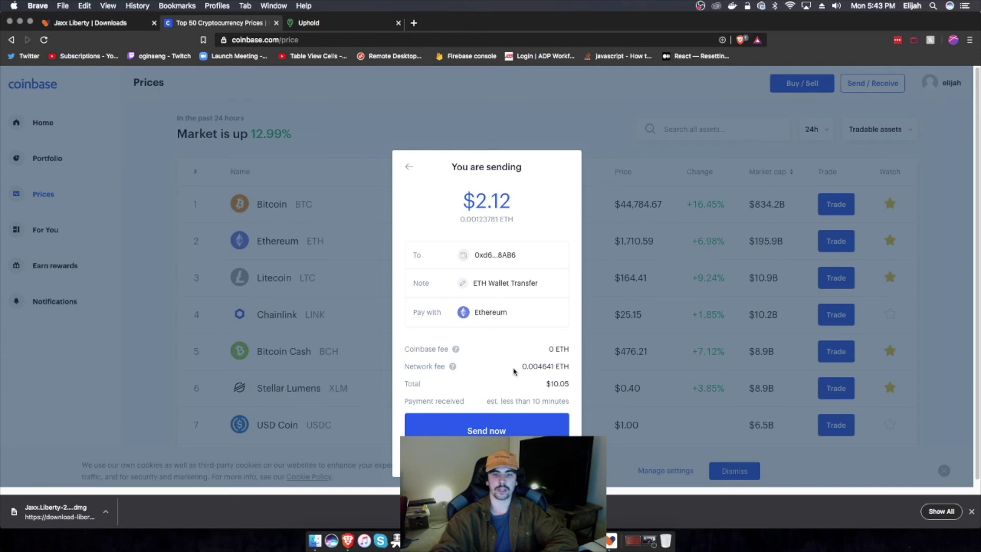
pyautogui.moveTo(522, 369); pyautogui.dragTo(569, 372)
pyautogui.click(565, 362)
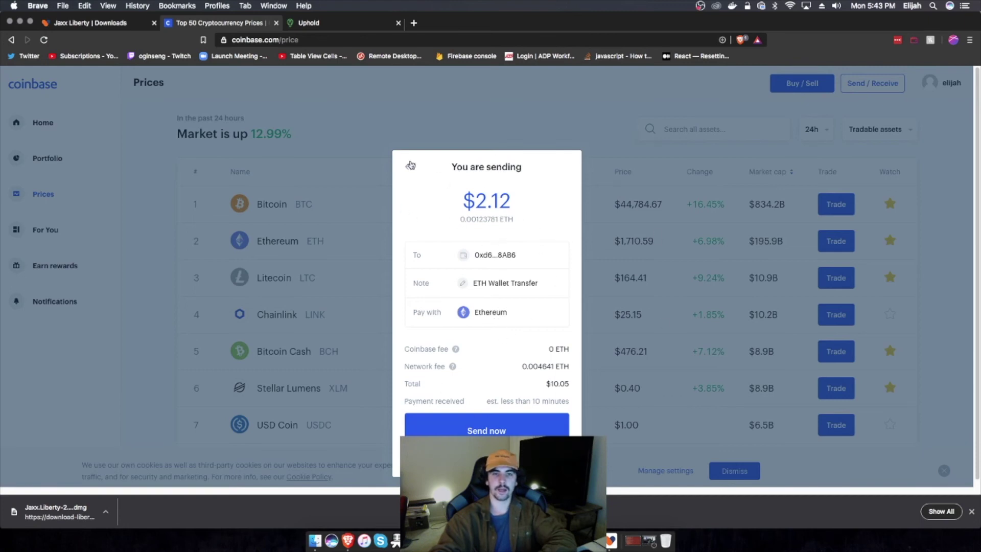
pyautogui.click(410, 166)
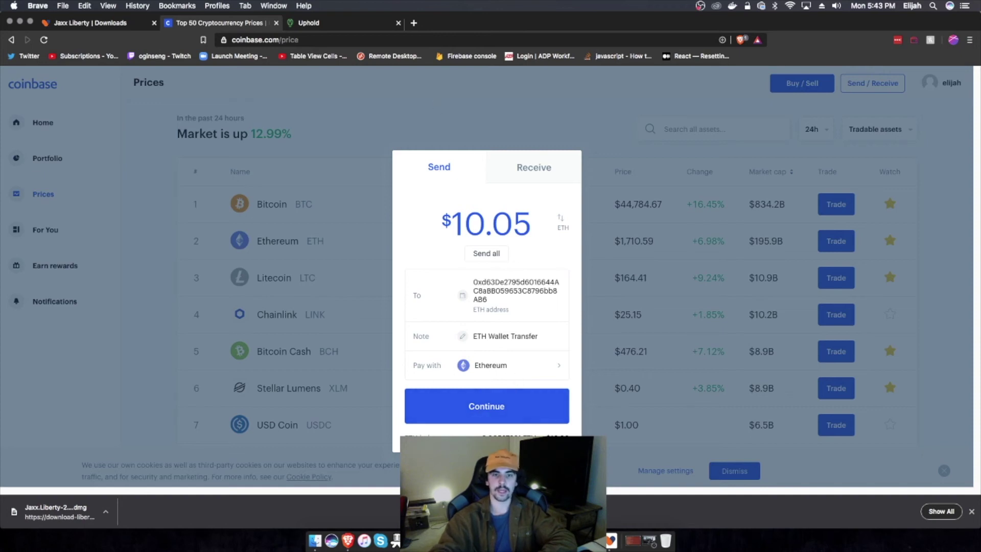
# Step: Re-review the 0.00123781 ETH send, then back out and close the Send dialog without sending
pyautogui.press('Return')
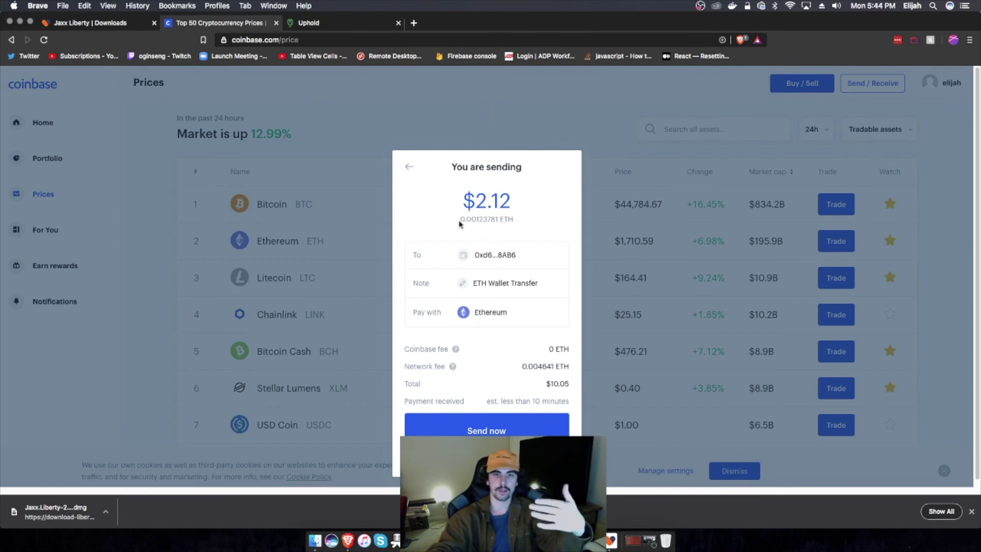
pyautogui.moveTo(460, 223); pyautogui.dragTo(512, 222)
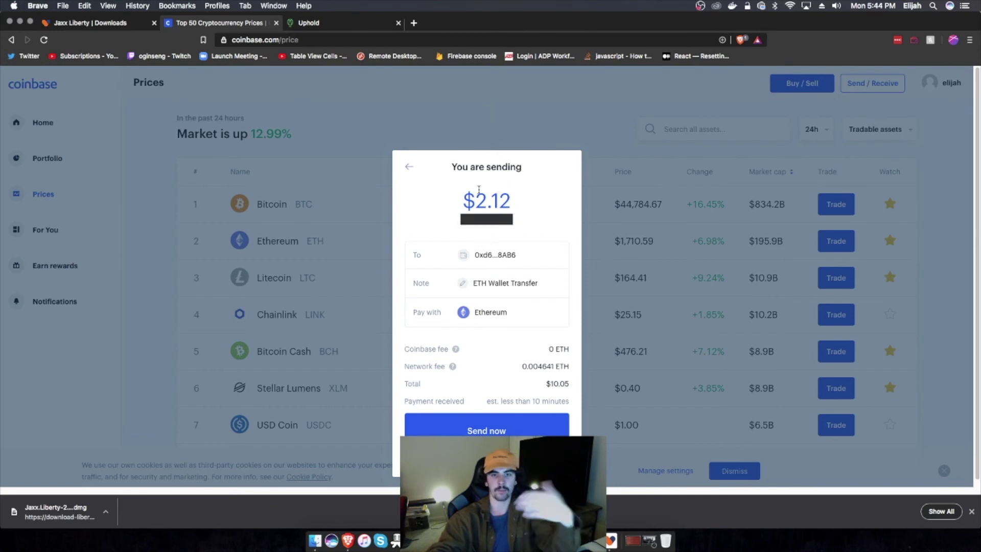
pyautogui.click(445, 209)
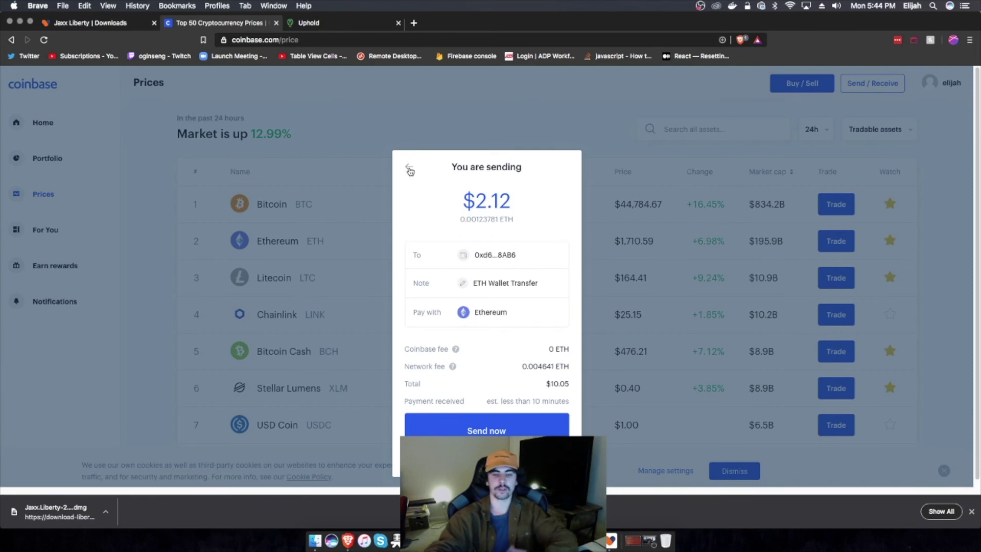
pyautogui.click(409, 169)
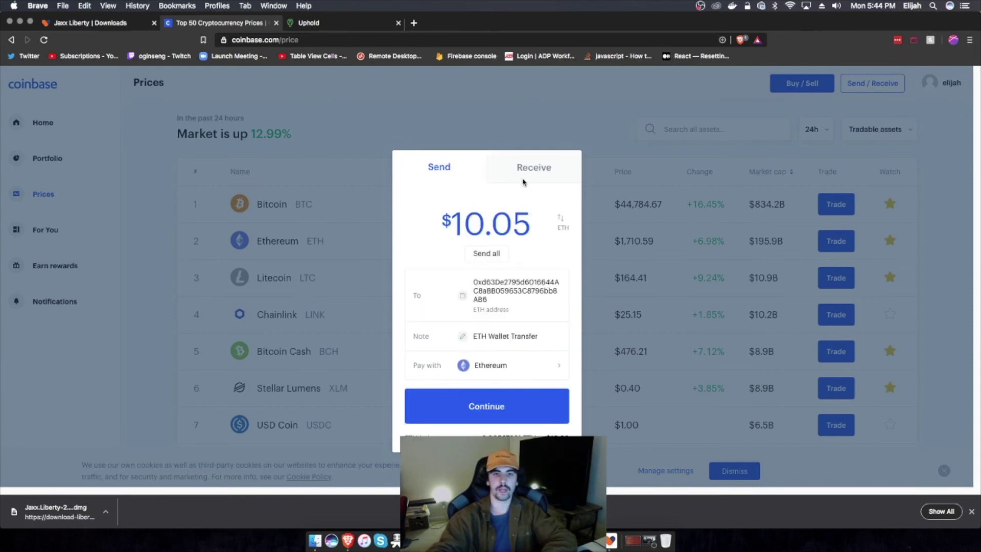
pyautogui.click(391, 108)
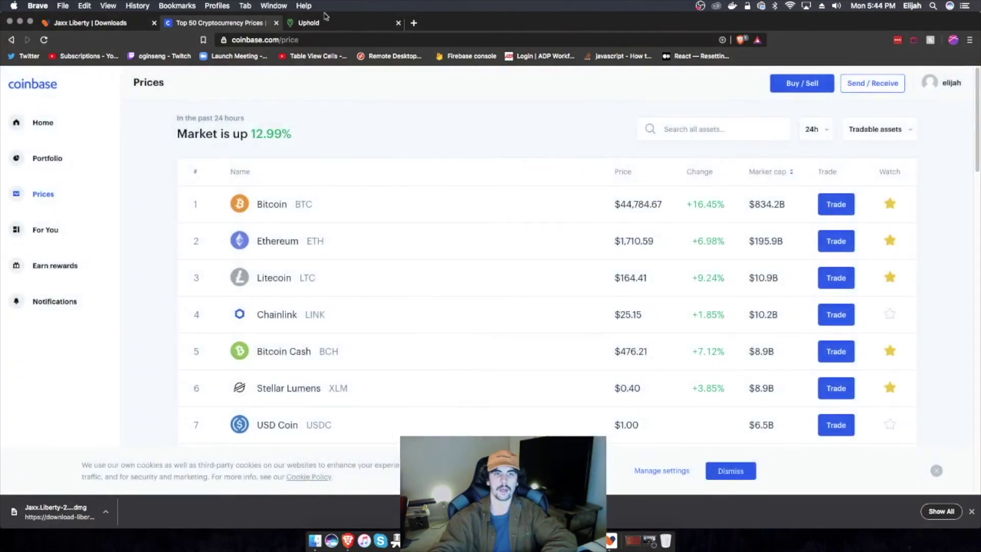
# Step: Copy the receive address of the BasicAttentionToken wallet in Jaxx Liberty
pyautogui.click(309, 23)
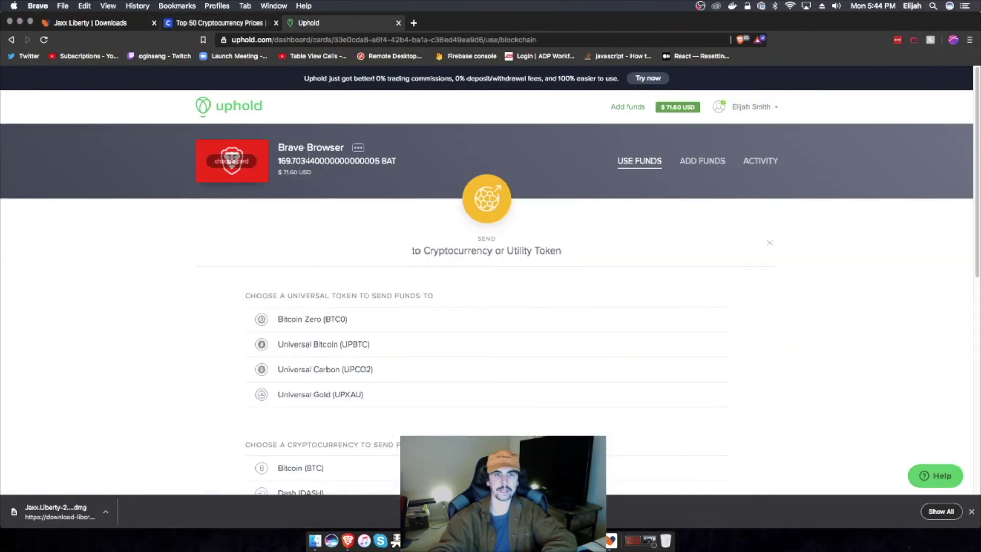
pyautogui.click(611, 540)
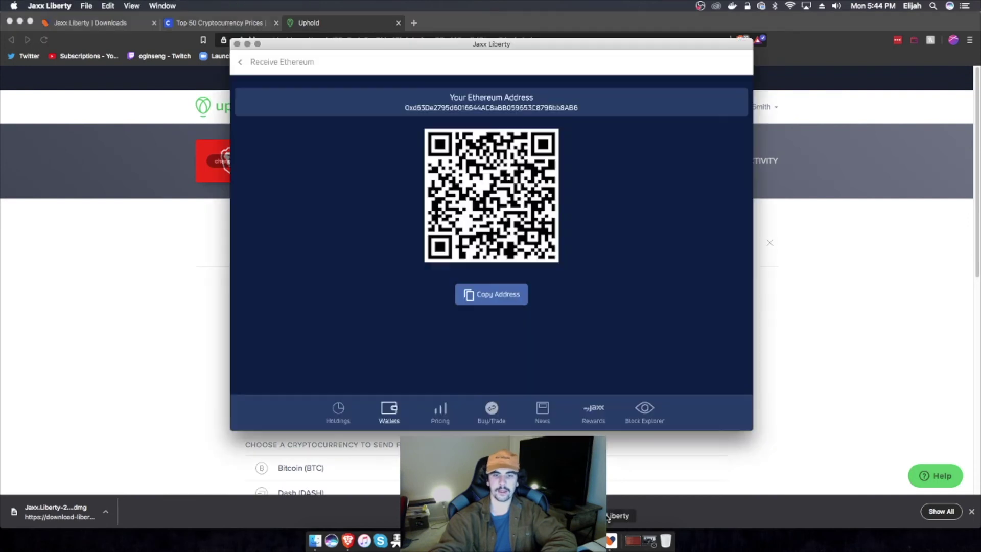
pyautogui.click(243, 61)
pyautogui.scroll(-3, 409, 201)
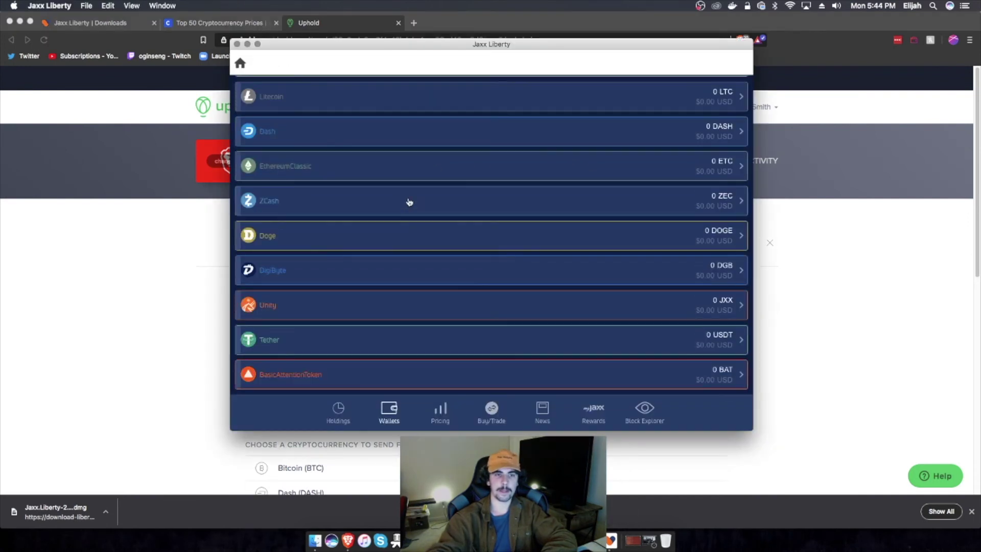
pyautogui.click(309, 372)
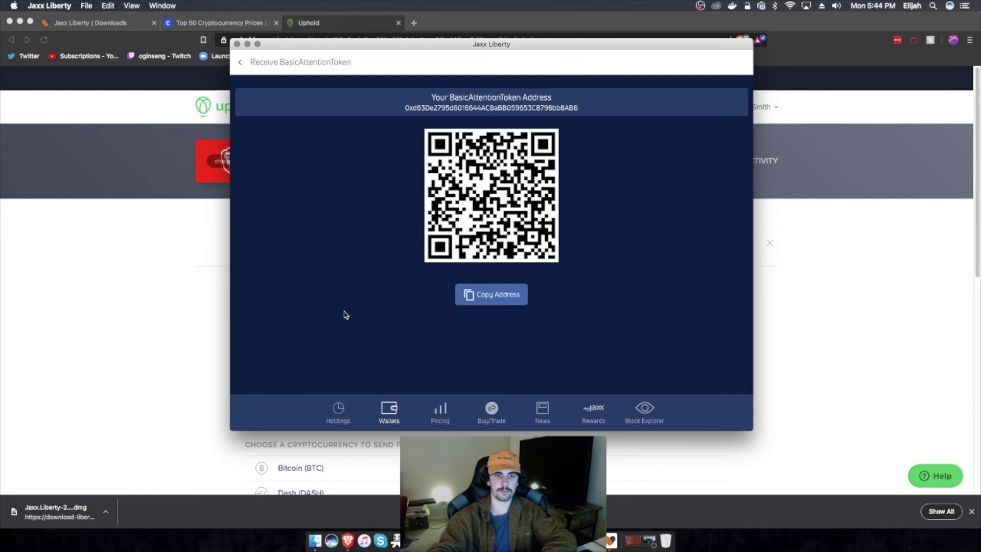
pyautogui.click(491, 298)
# Step: Scroll Uphold's send page down to the utility tokens list with Basic Attention Token
pyautogui.click(830, 289)
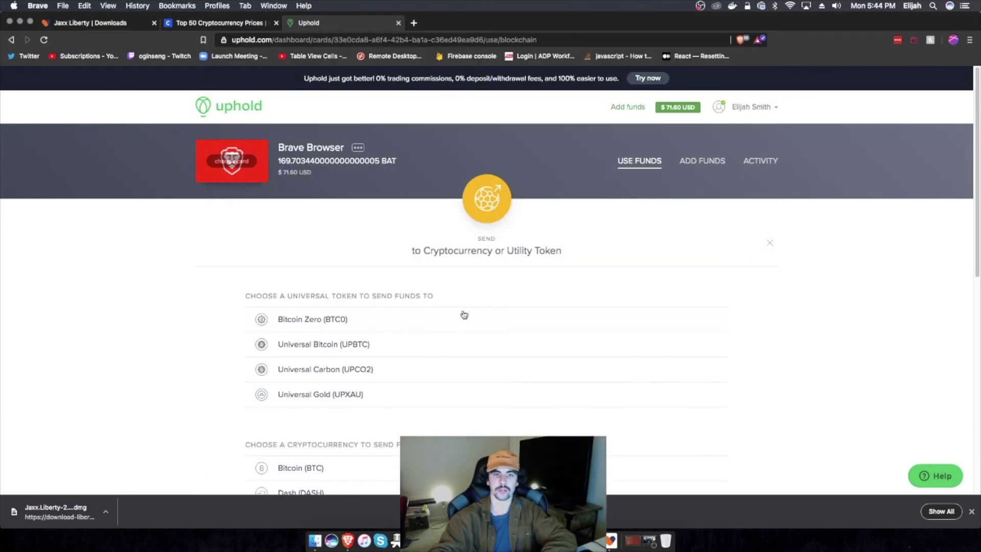
pyautogui.scroll(-5, 459, 314)
pyautogui.scroll(-5, 453, 313)
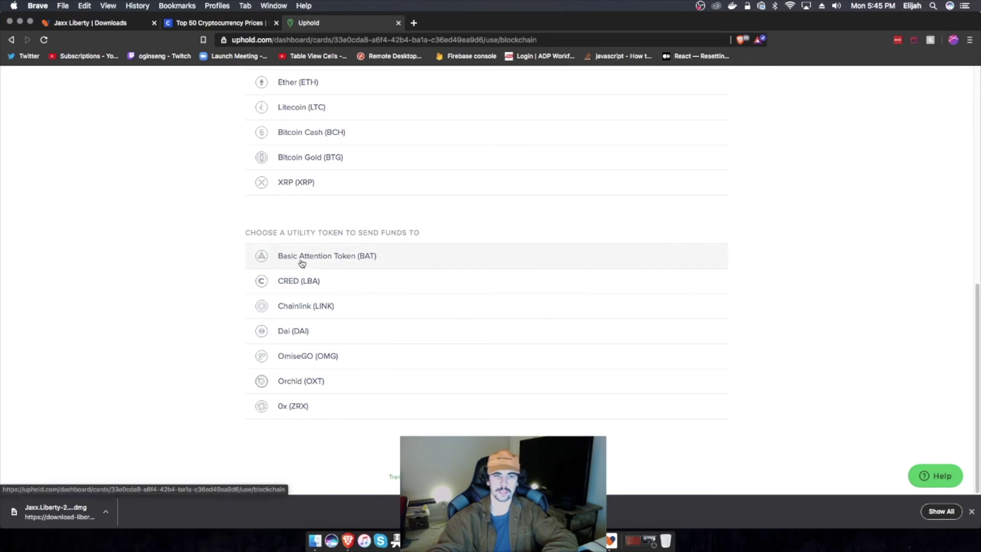
# Step: Choose Basic Attention Token, paste the Jaxx BAT address as destination, and put the cursor in Amount
pyautogui.click(525, 251)
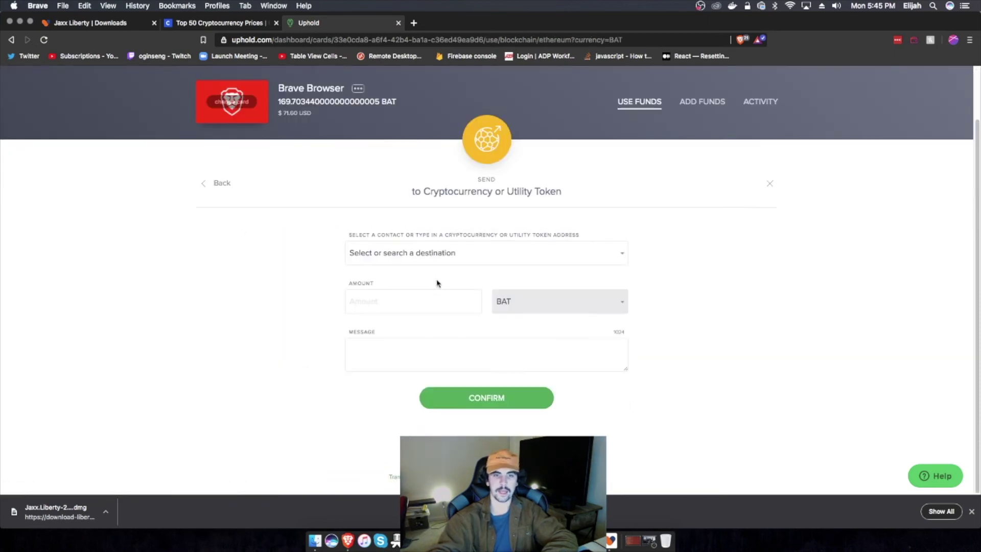
pyautogui.click(411, 254)
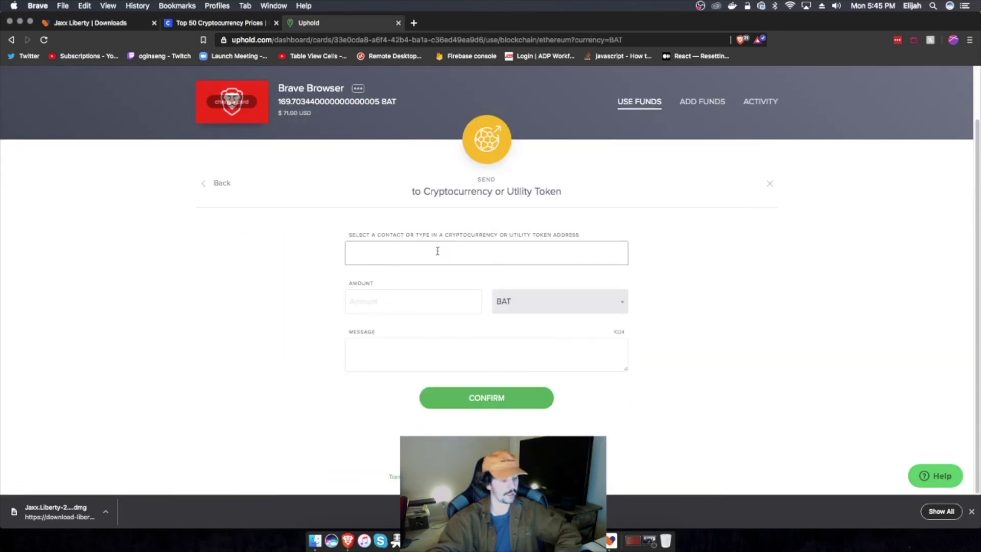
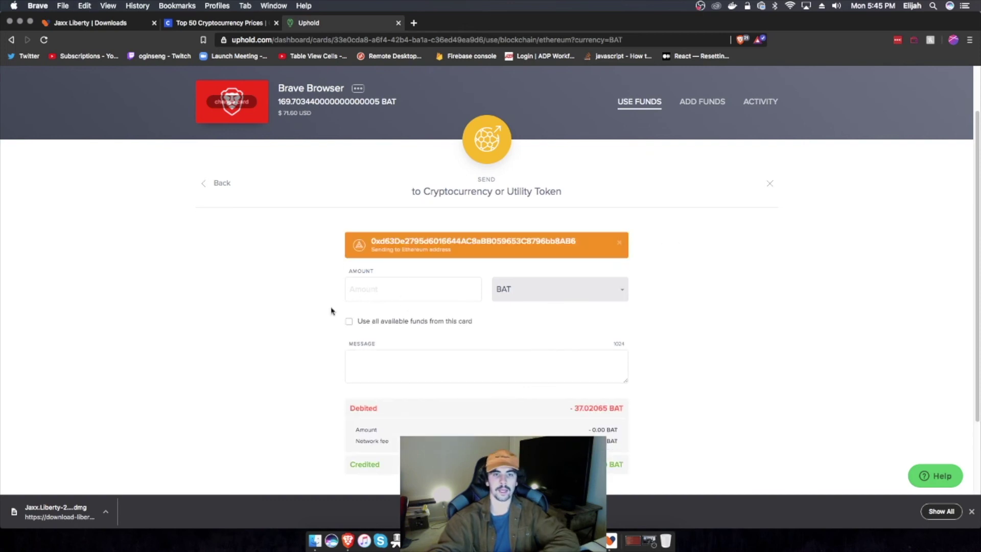
pyautogui.scroll(-3, 333, 311)
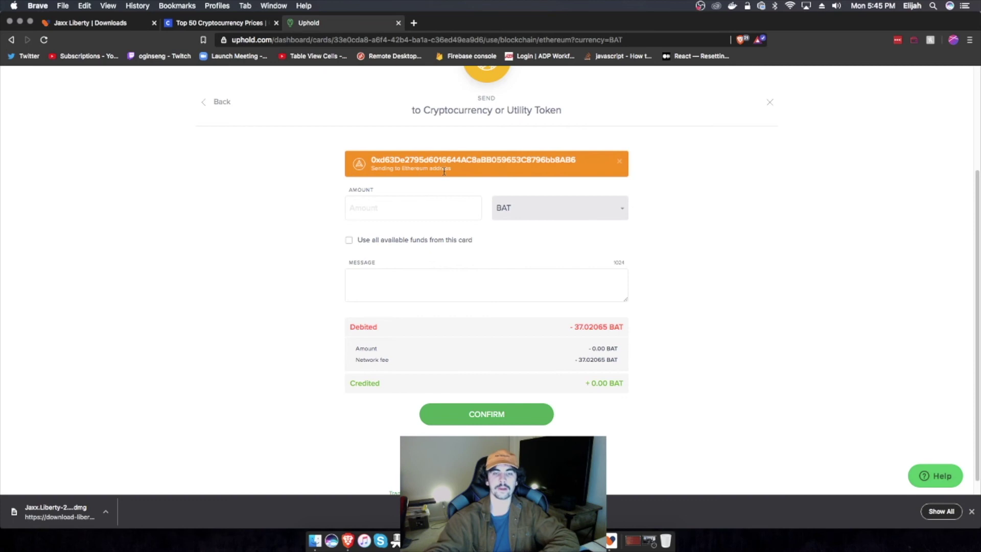
pyautogui.scroll(5, 455, 169)
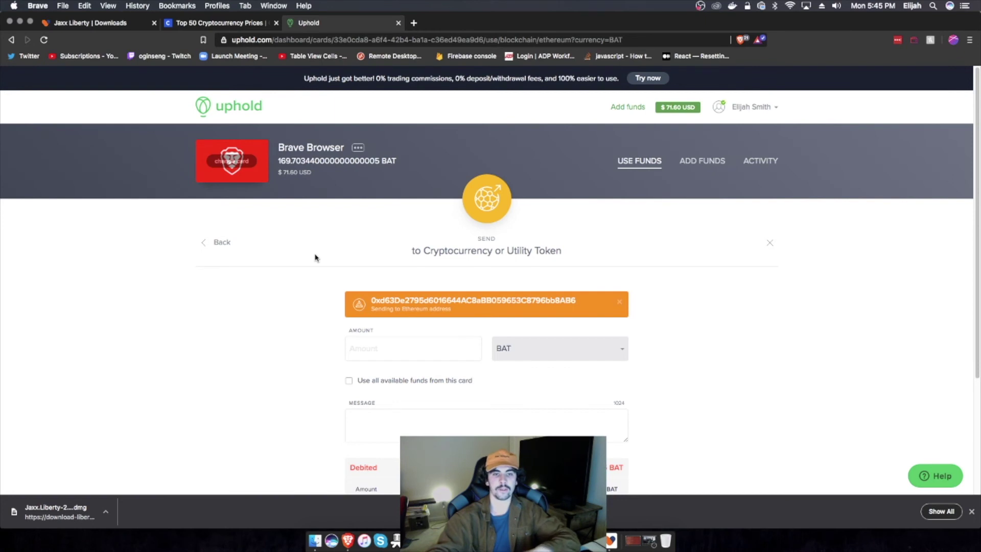
pyautogui.scroll(-3, 313, 261)
pyautogui.click(411, 269)
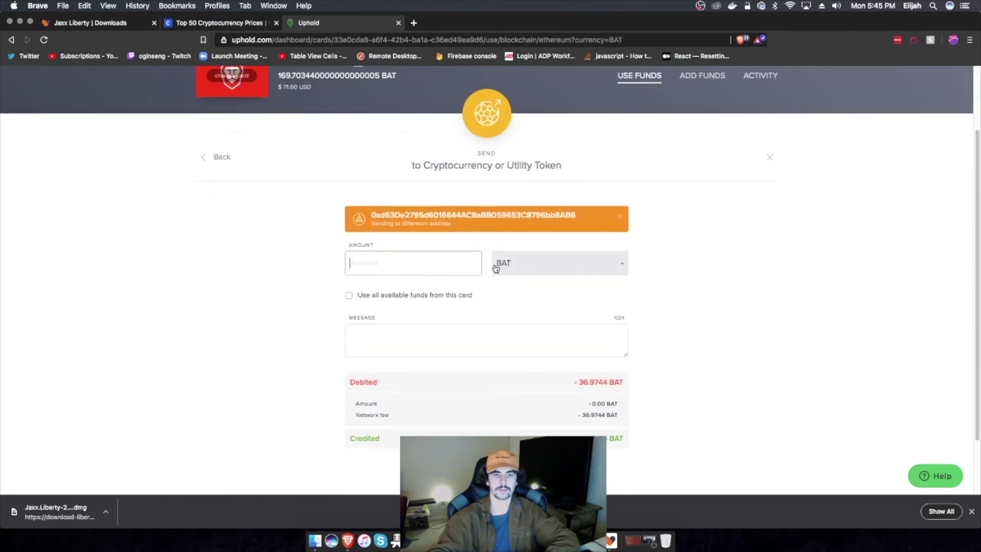
pyautogui.click(512, 268)
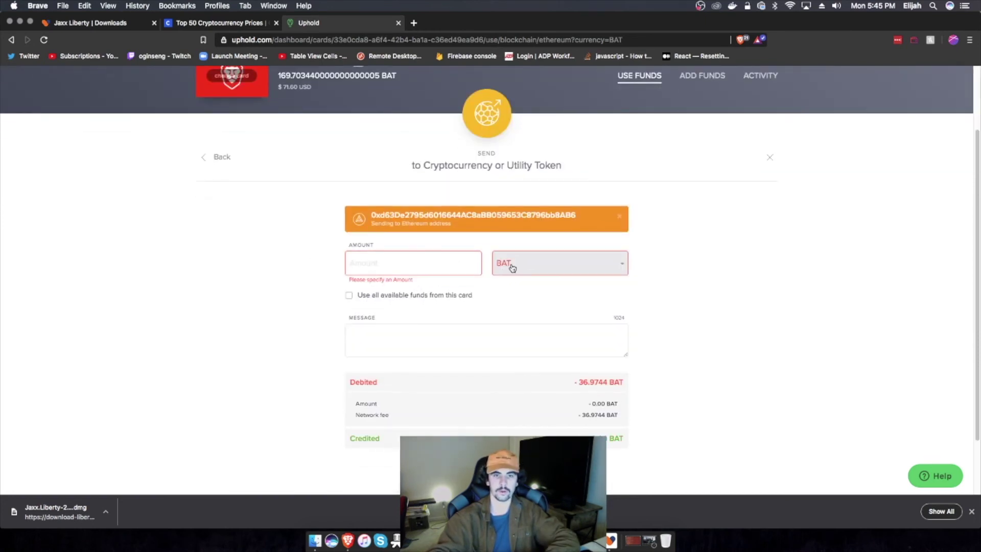
pyautogui.click(412, 263)
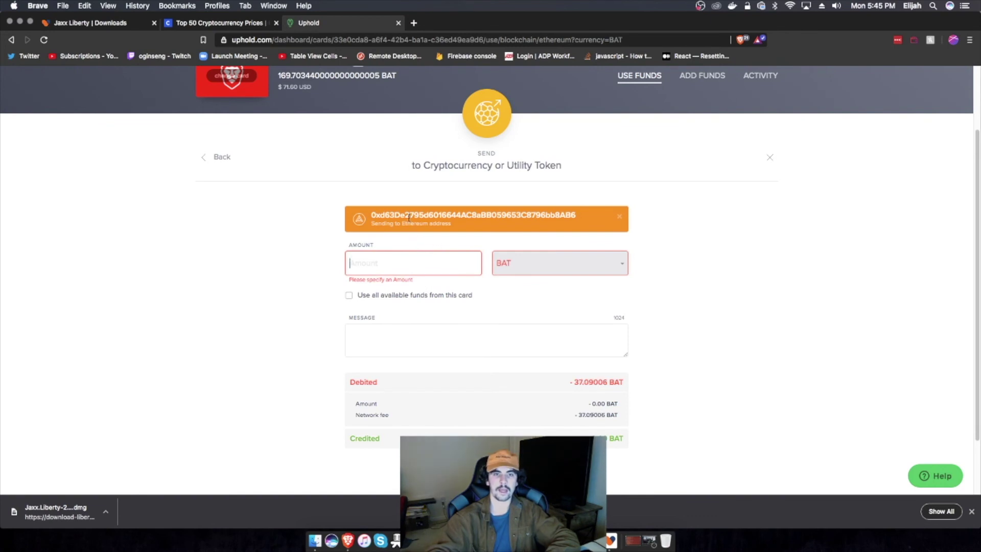
pyautogui.scroll(3, 439, 221)
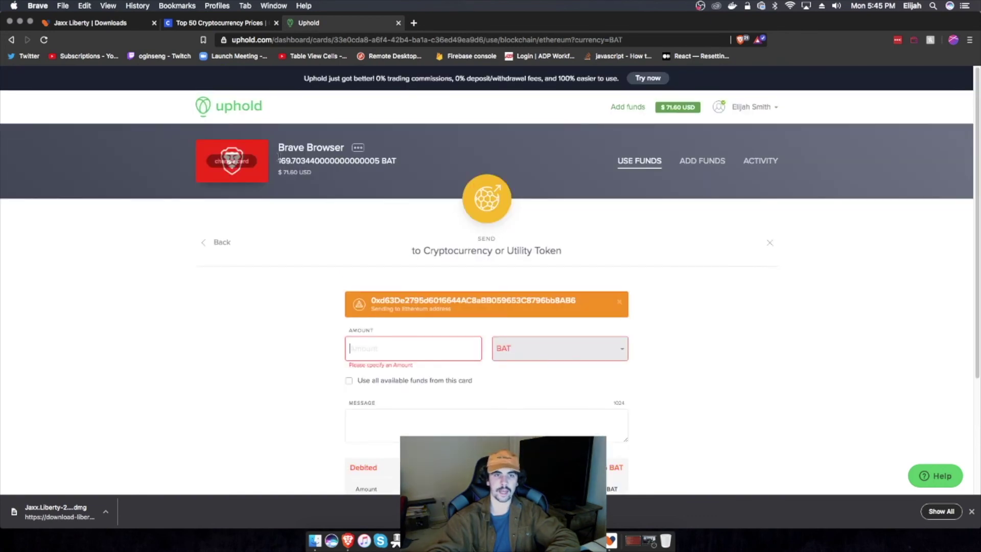
pyautogui.scroll(-2, 301, 259)
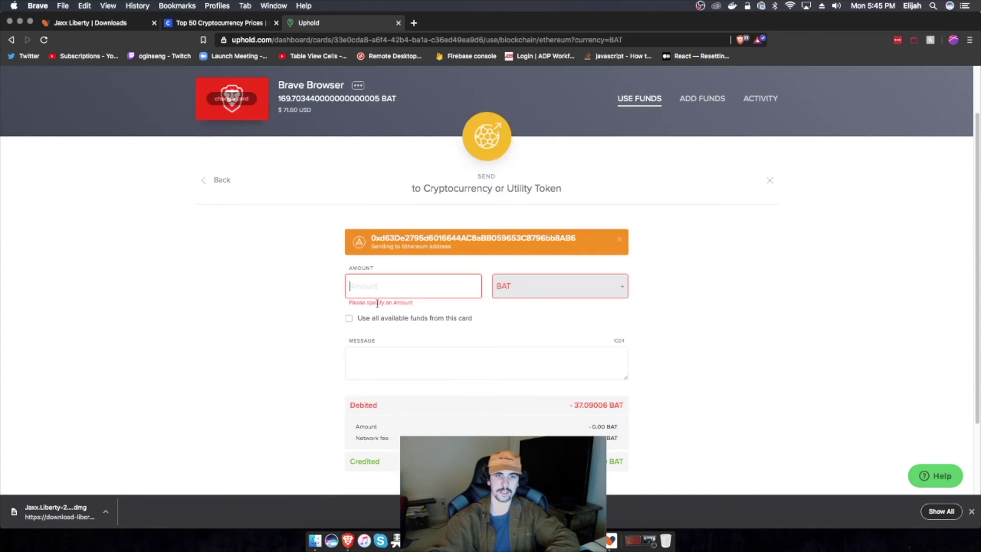
# Step: Enter 120 BAT, then switch to all available funds, giving 132.59993 BAT
pyautogui.write('120')
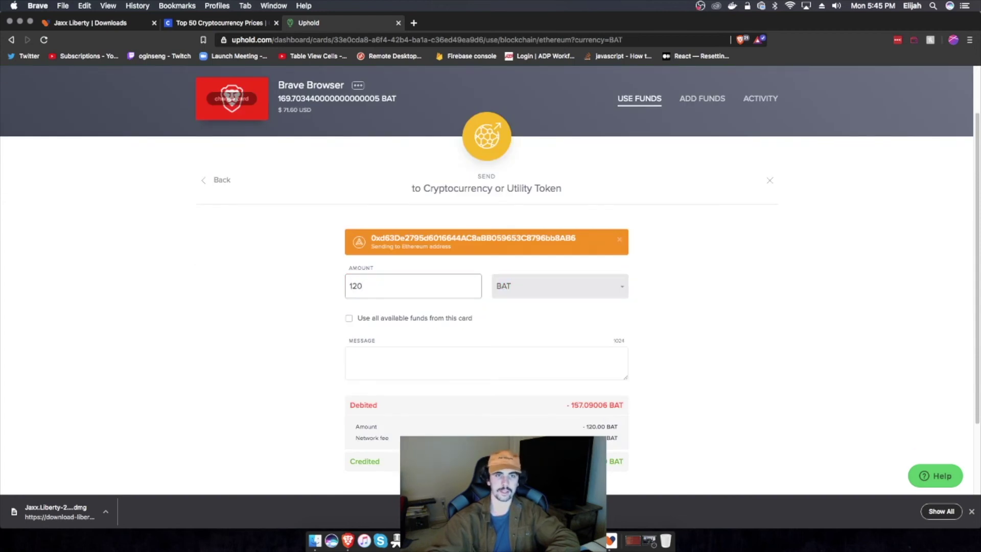
pyautogui.scroll(-2, 394, 326)
pyautogui.click(389, 286)
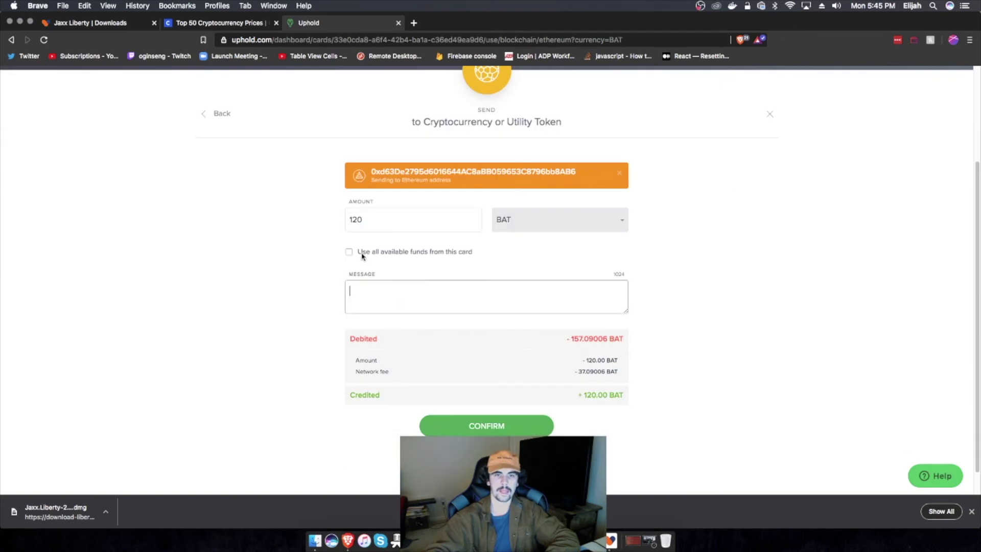
pyautogui.click(349, 253)
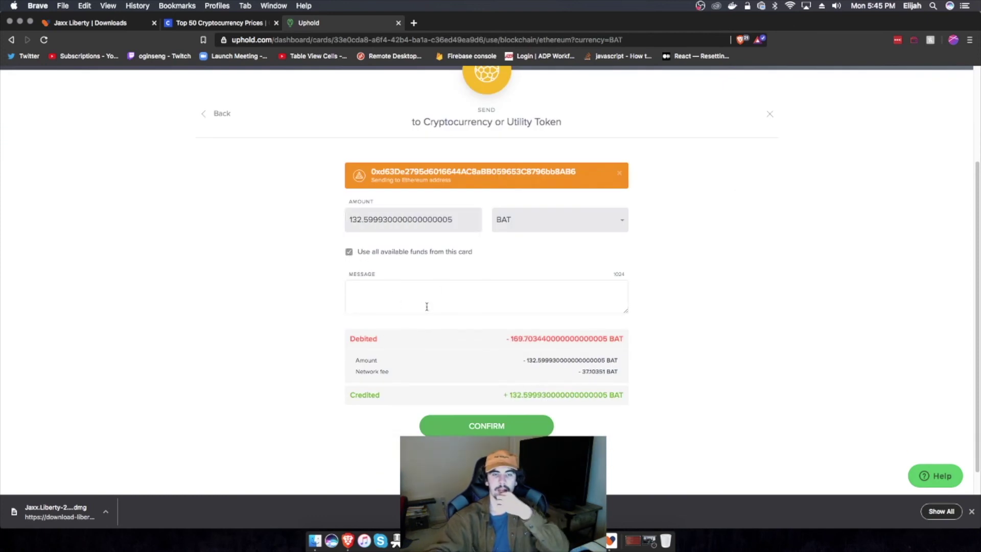
pyautogui.scroll(-1, 414, 356)
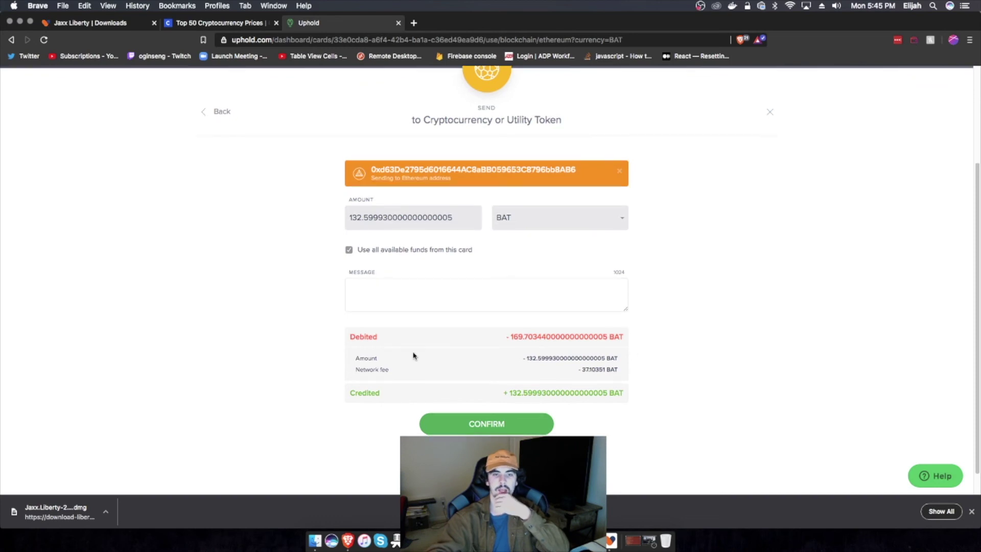
pyautogui.moveTo(543, 376); pyautogui.dragTo(631, 374)
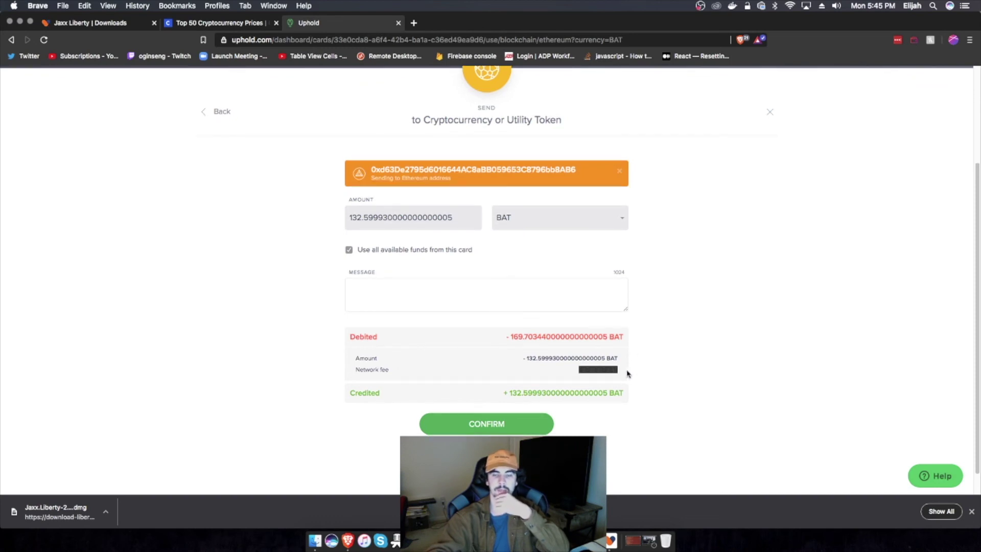
pyautogui.click(697, 367)
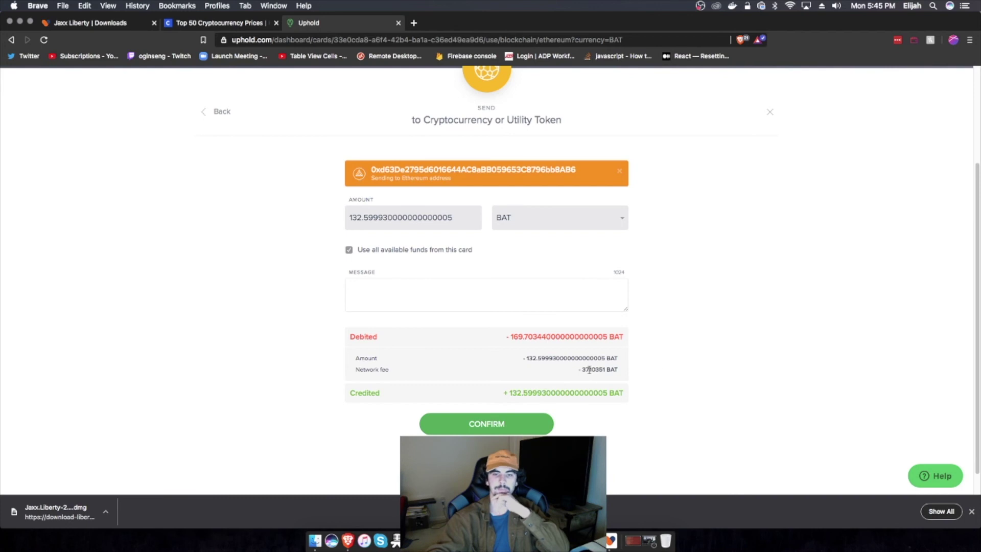
pyautogui.moveTo(580, 367); pyautogui.dragTo(616, 371)
pyautogui.click(625, 375)
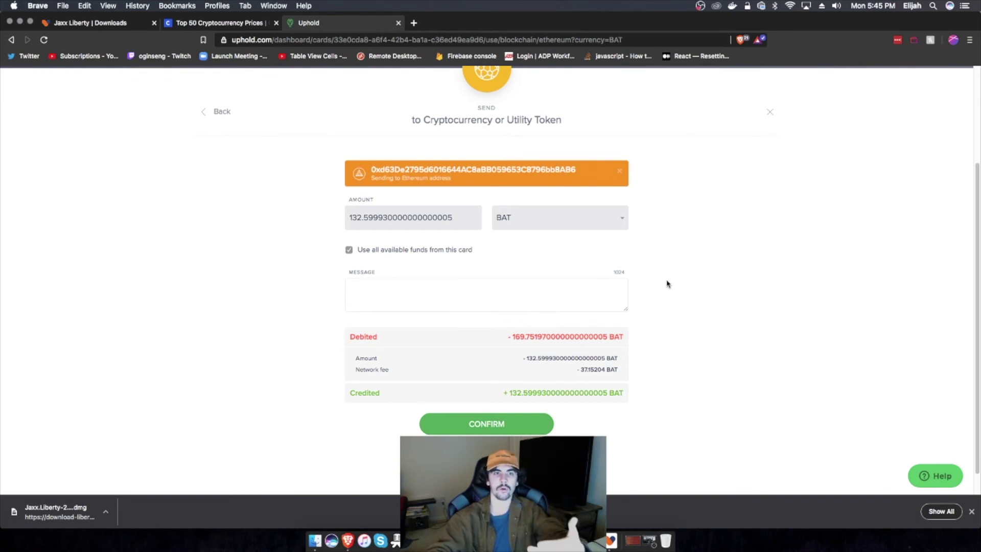
# Step: Review the 37.0841 BAT network fee and 169.68403 BAT total debit in the breakdown
pyautogui.scroll(2, 667, 284)
pyautogui.scroll(1, 667, 284)
pyautogui.scroll(-4, 667, 284)
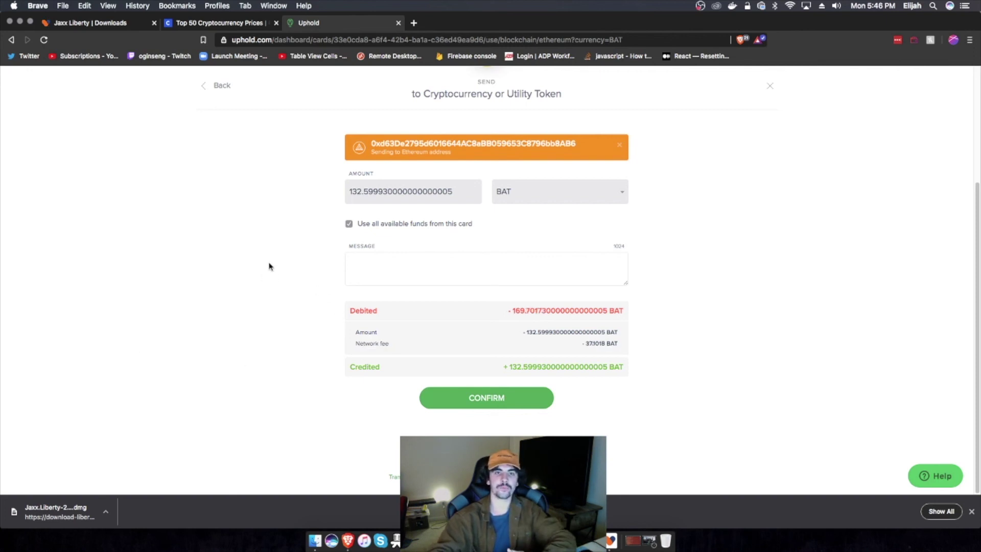
pyautogui.scroll(3, 278, 225)
pyautogui.scroll(-3, 298, 209)
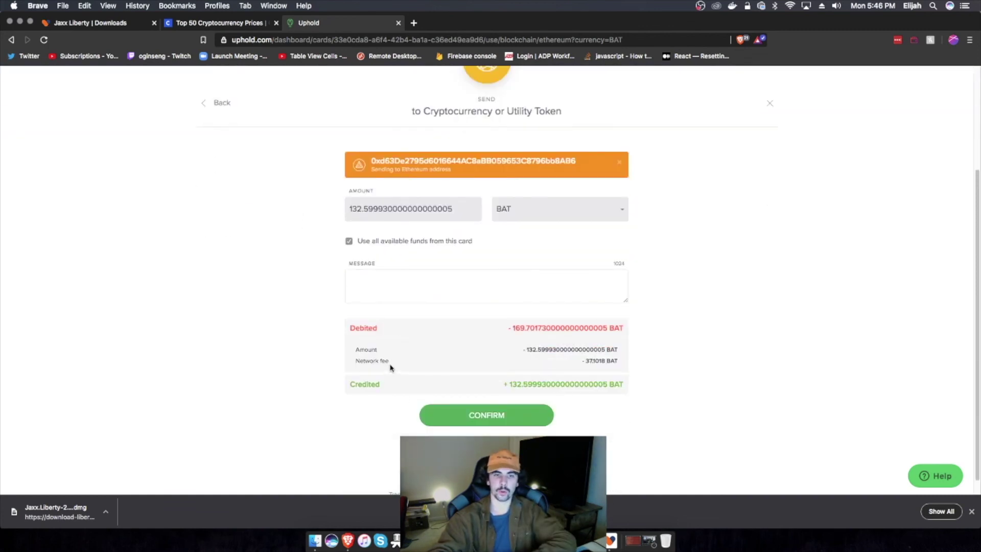
pyautogui.moveTo(367, 361); pyautogui.dragTo(399, 366)
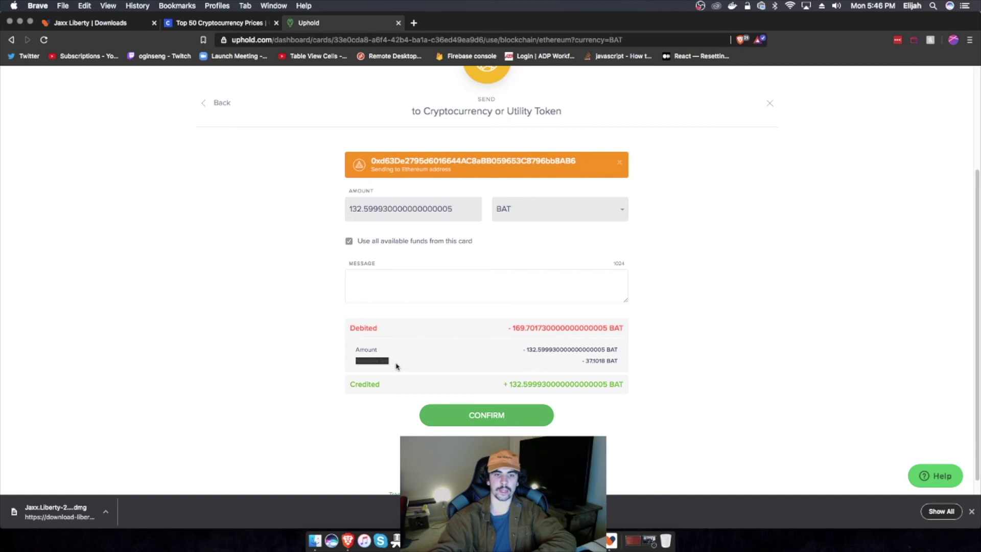
pyautogui.click(394, 358)
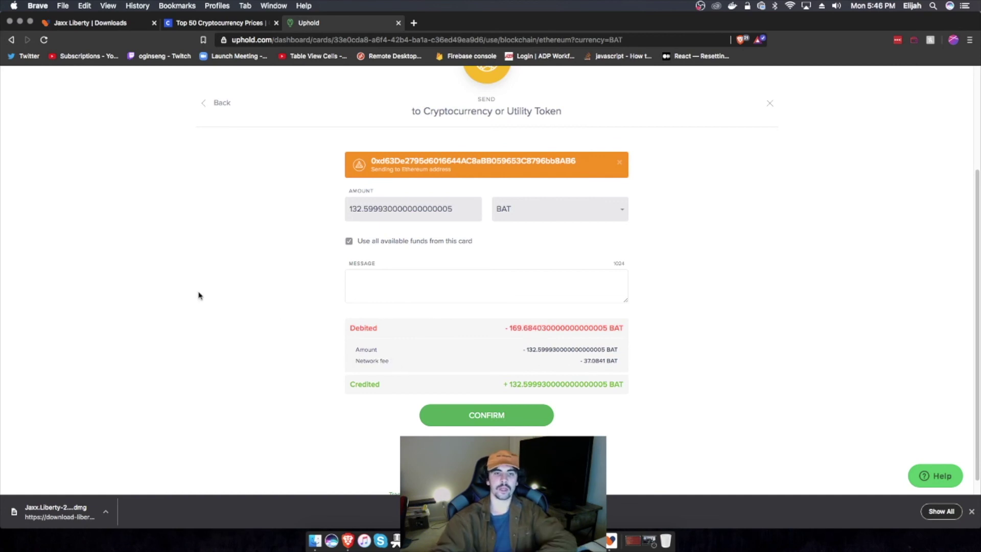
pyautogui.scroll(3, 215, 292)
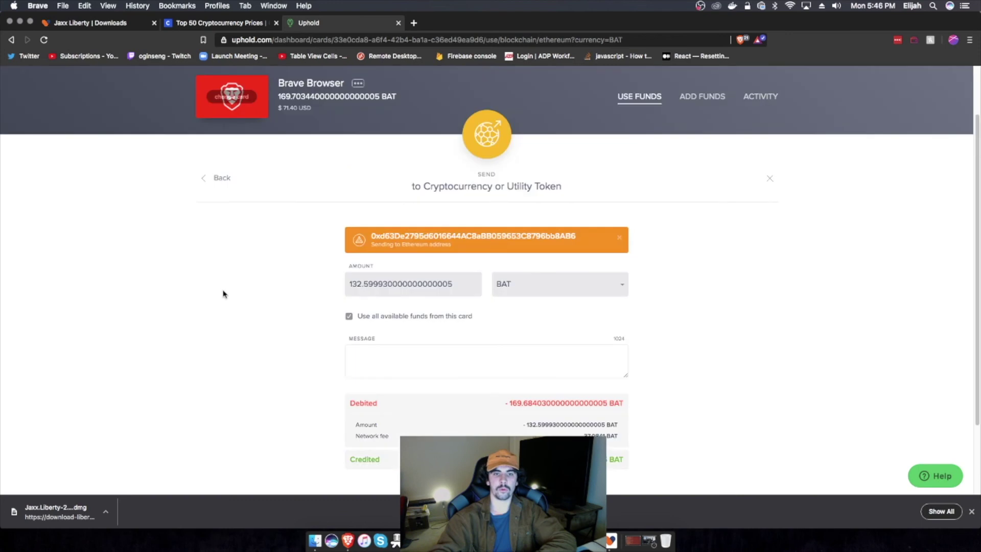
# Step: Untick all available funds, set the amount to 100 BAT, and confirm the send
pyautogui.click(349, 316)
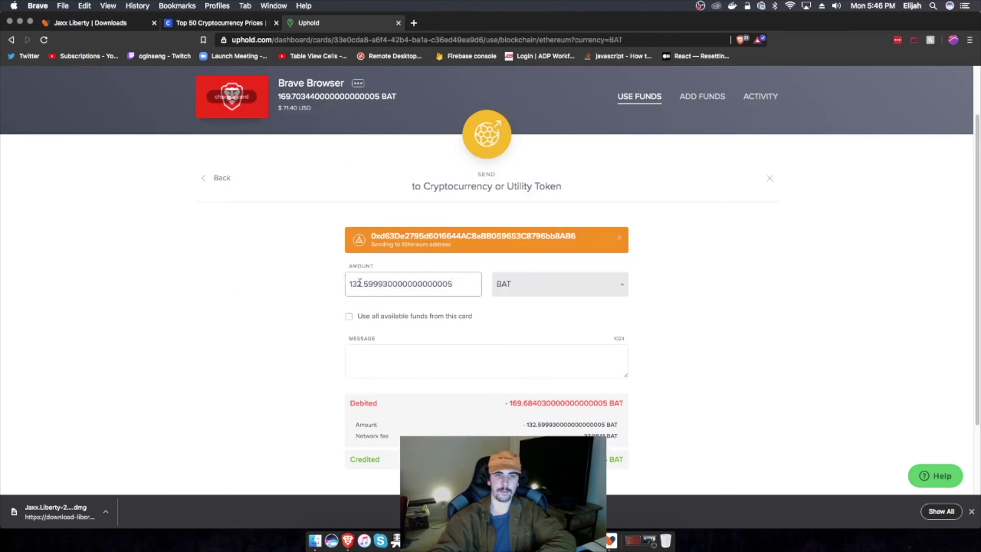
pyautogui.press('super+a')
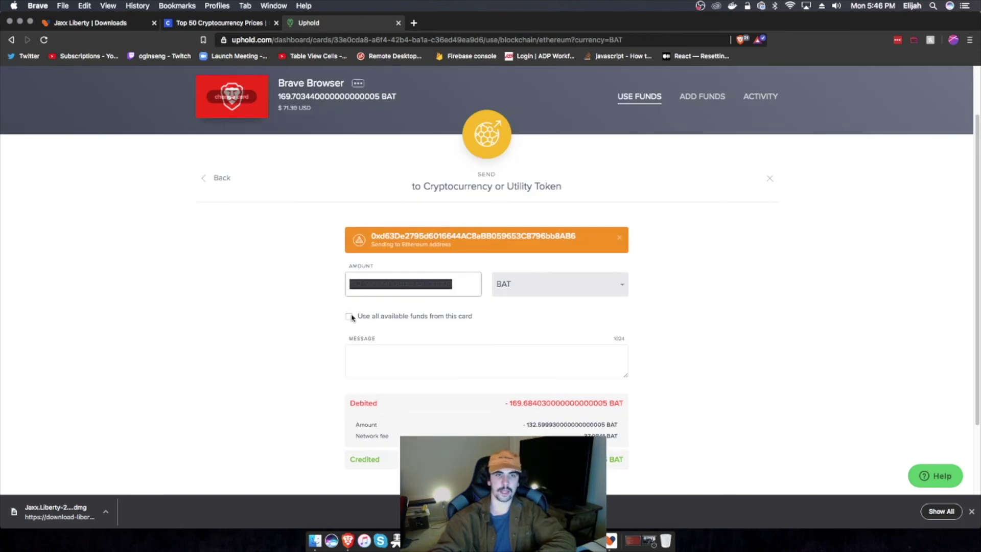
pyautogui.write('100')
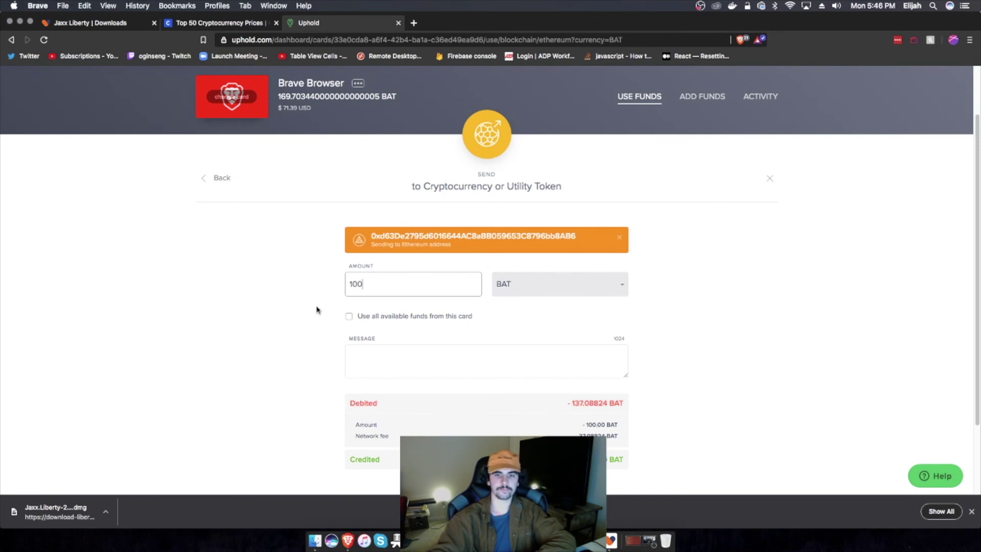
pyautogui.scroll(-4, 651, 324)
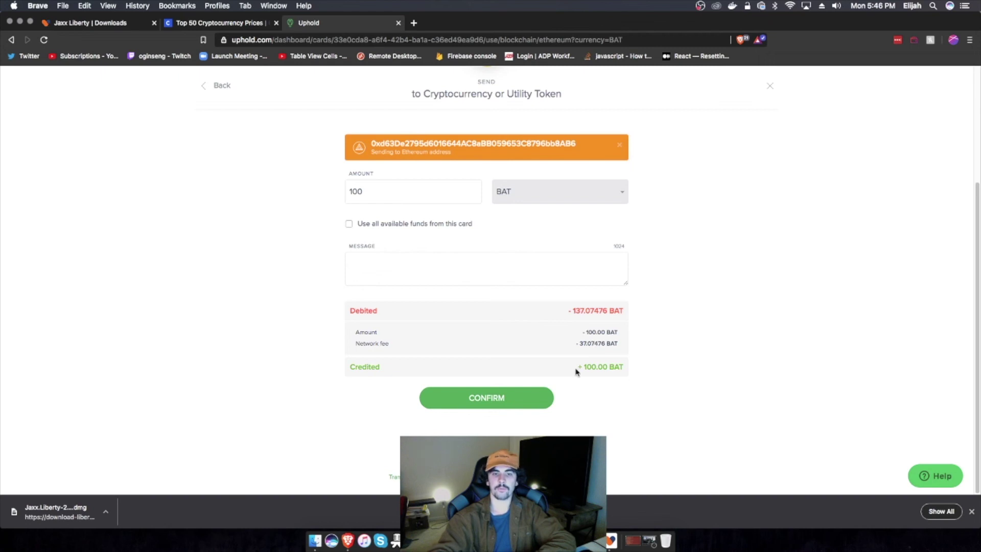
pyautogui.click(505, 399)
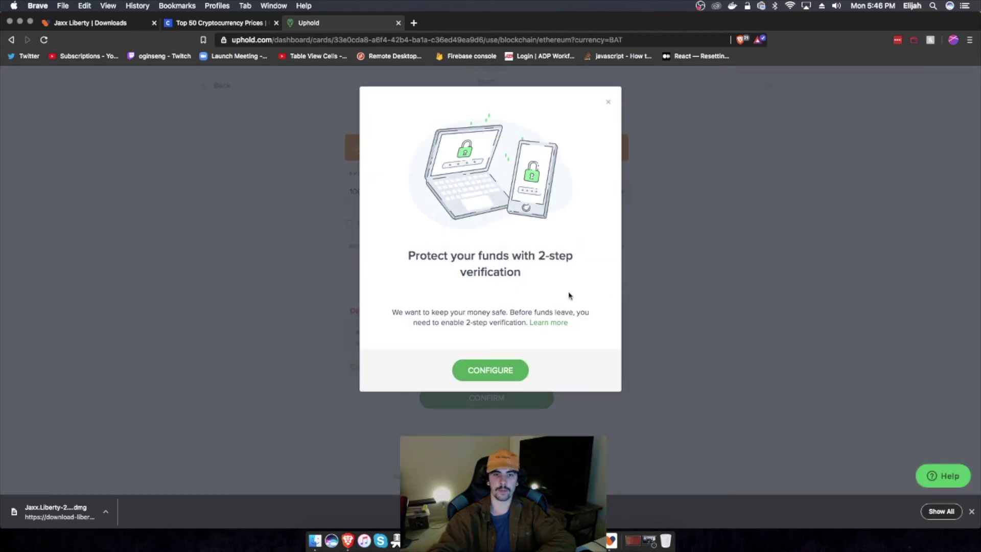
# Step: Start 2-step verification setup, then open a new blank browser tab
pyautogui.click(503, 373)
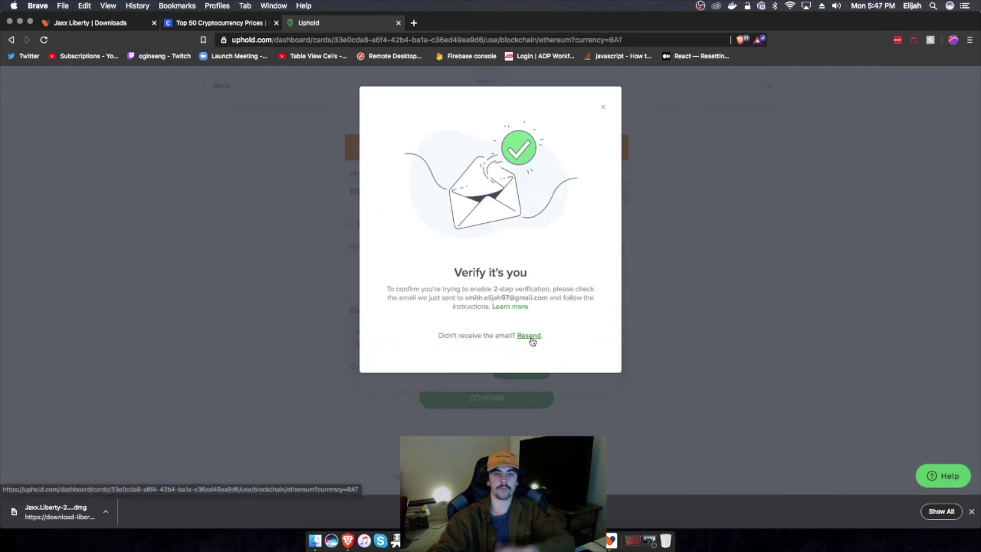
pyautogui.click(415, 22)
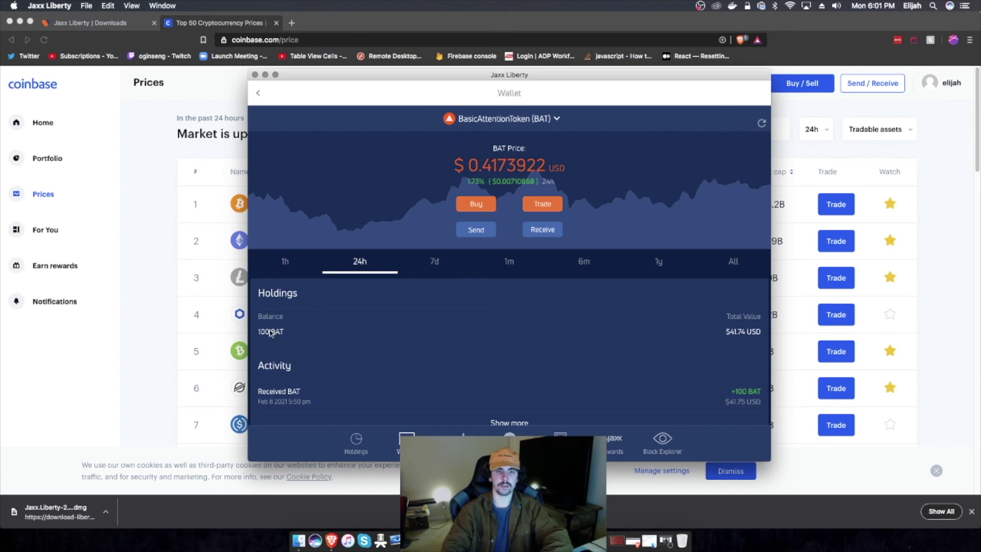
# Step: Inspect the received +100 BAT transaction and its sender in Block Explorer, then return to the BAT wallet
pyautogui.scroll(-2, 431, 346)
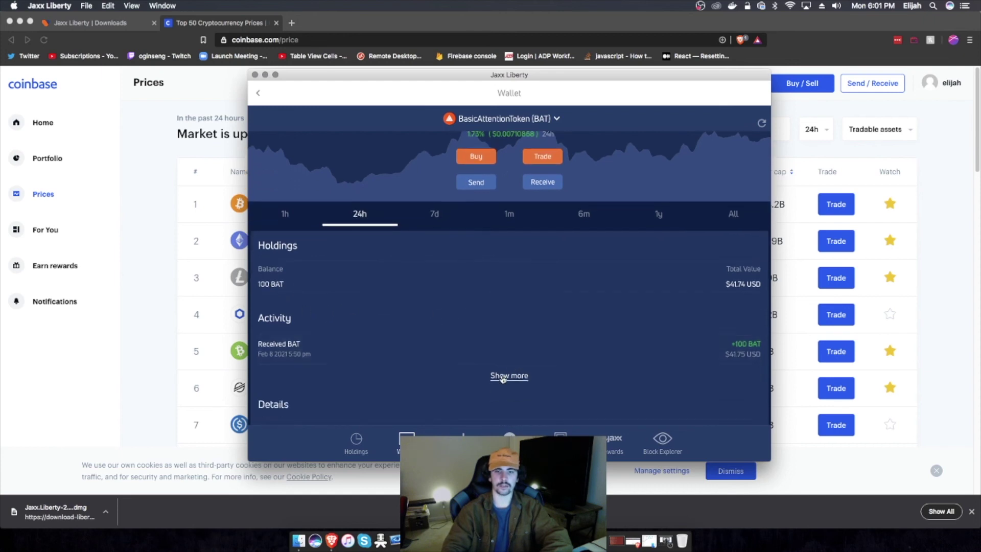
pyautogui.click(508, 374)
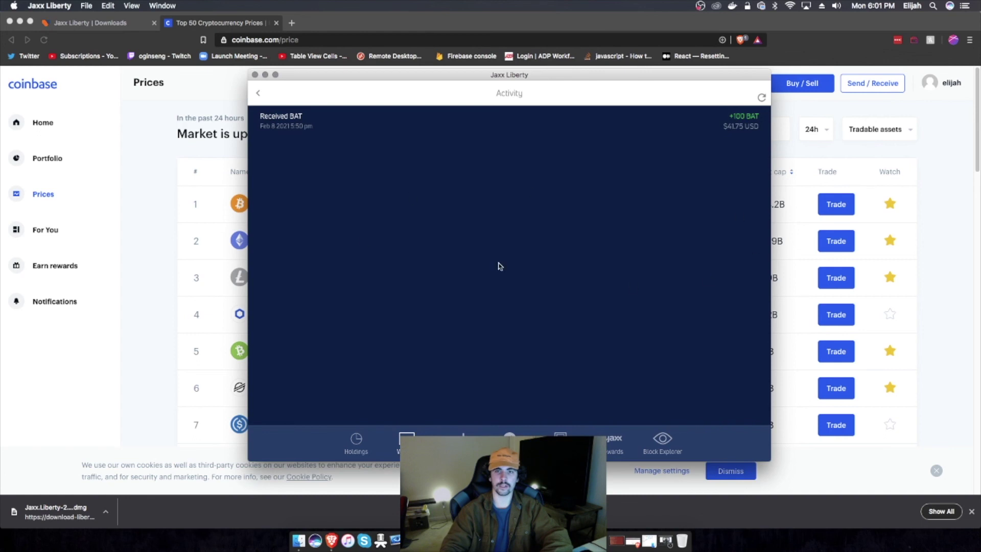
pyautogui.click(352, 134)
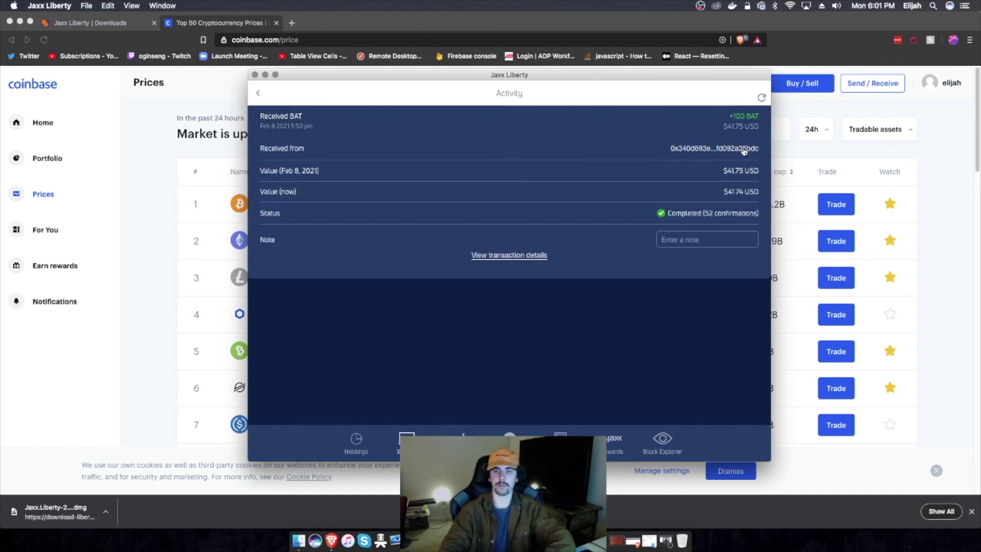
pyautogui.click(697, 149)
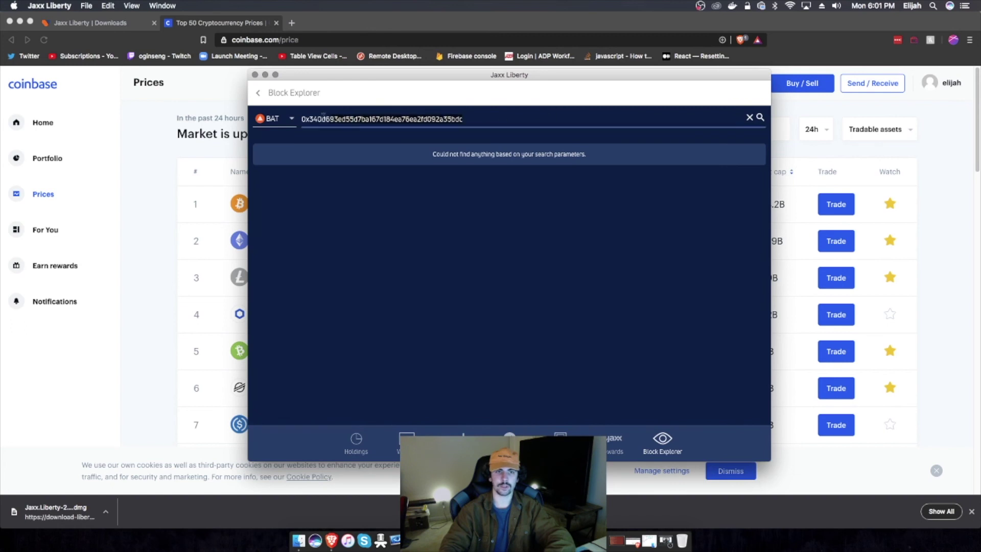
pyautogui.click(470, 130)
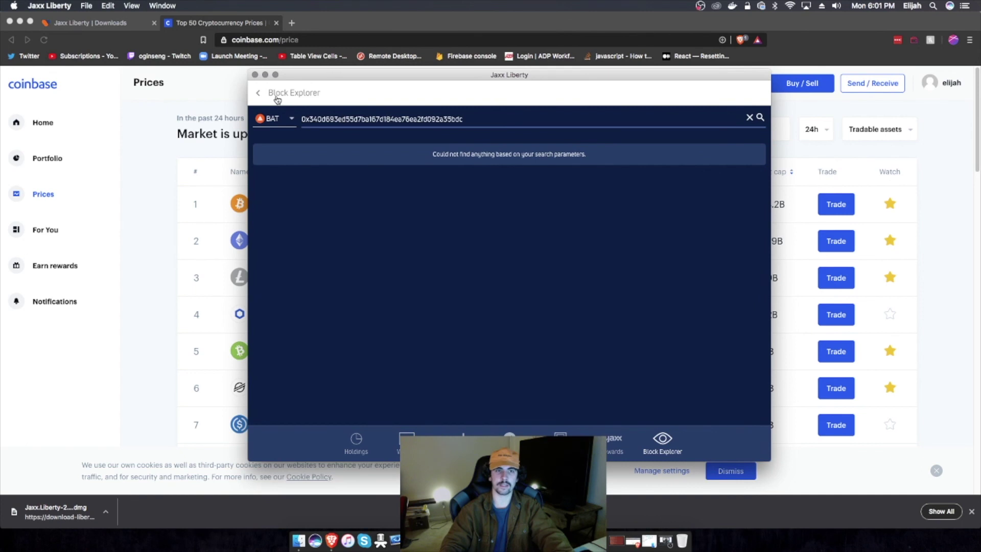
pyautogui.click(262, 94)
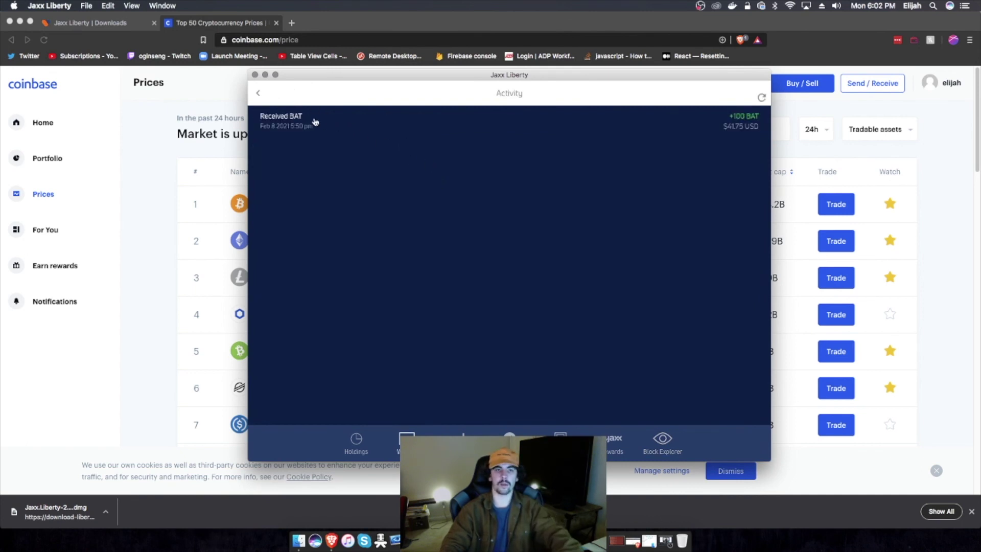
pyautogui.click(294, 117)
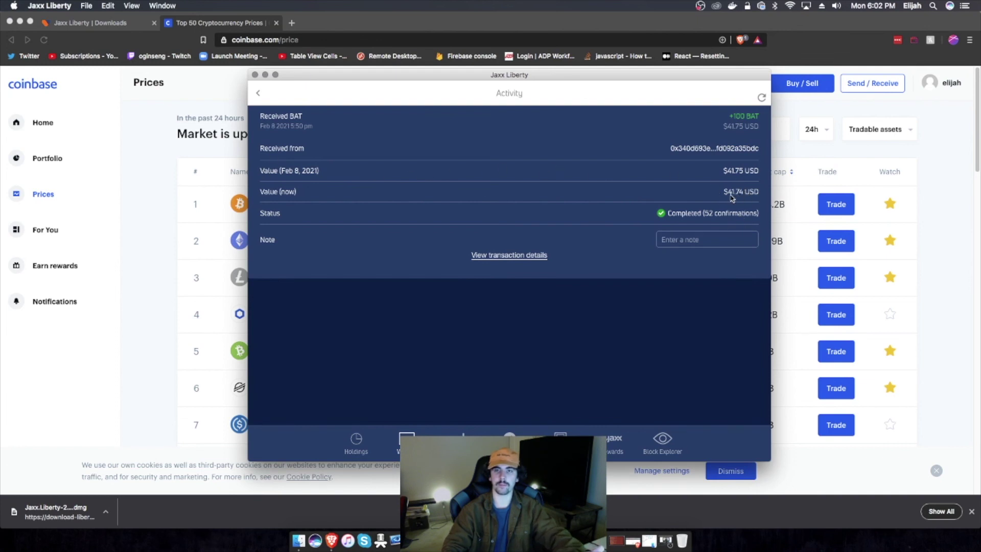
pyautogui.click(258, 93)
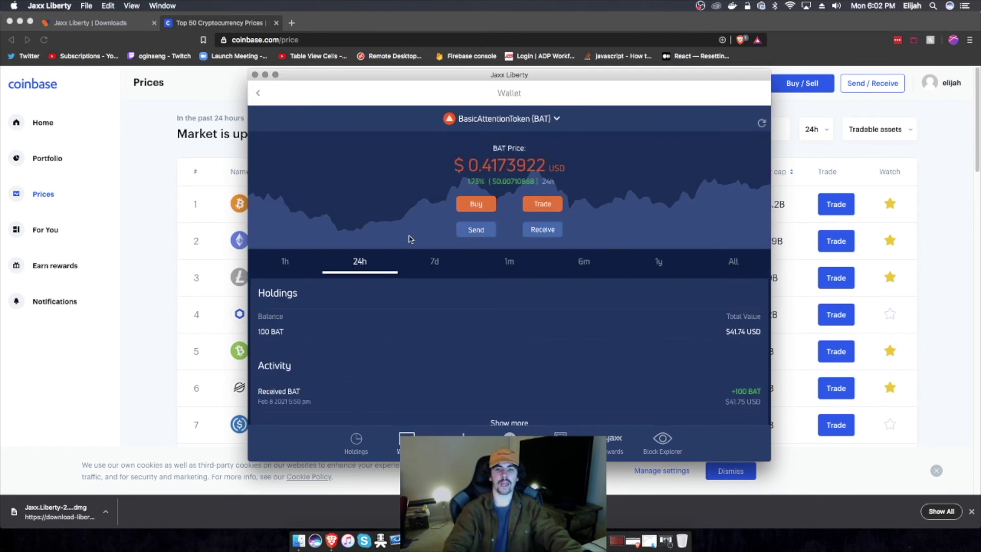
# Step: Move the Jaxx Liberty window further left on the screen
pyautogui.moveTo(514, 79); pyautogui.dragTo(470, 72)
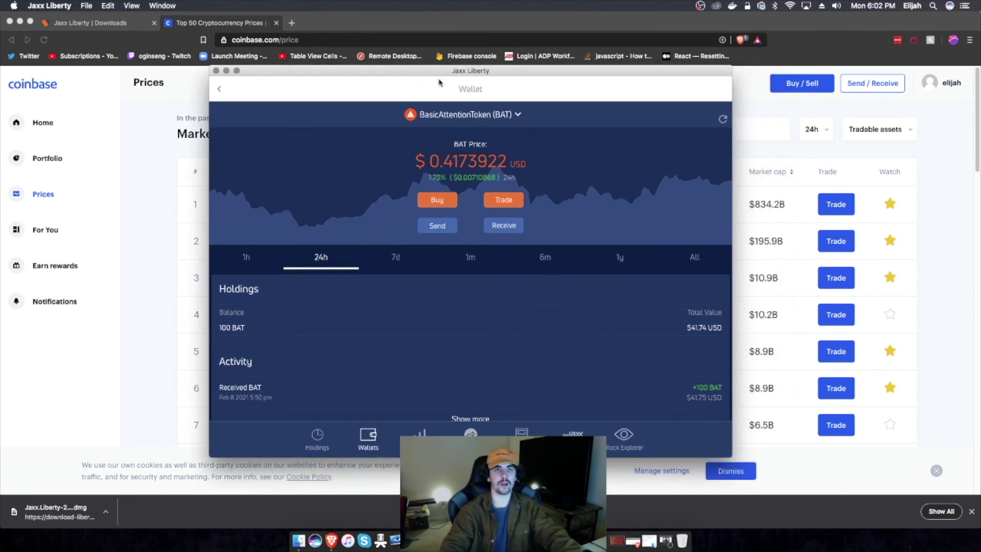
pyautogui.moveTo(470, 73); pyautogui.dragTo(454, 71)
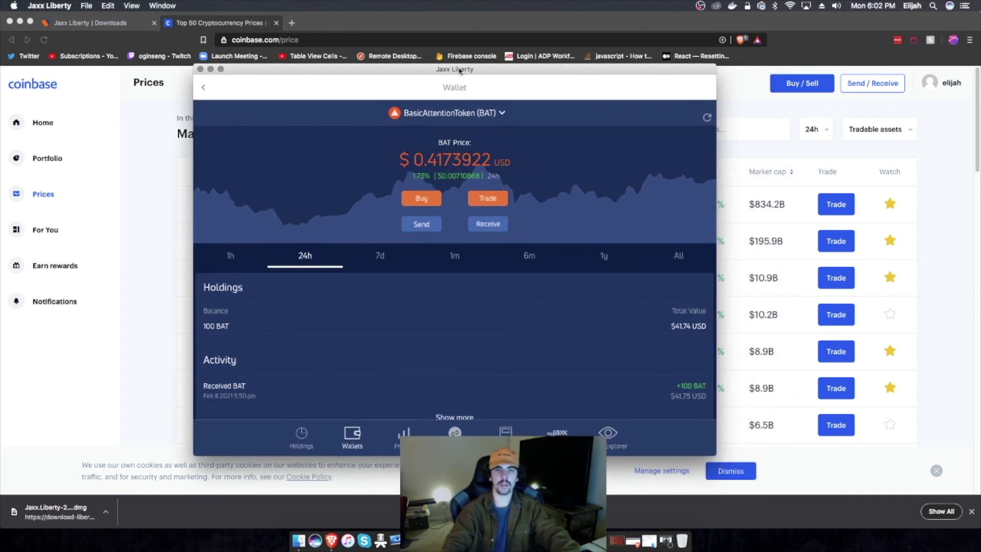
pyautogui.moveTo(459, 71); pyautogui.dragTo(441, 55)
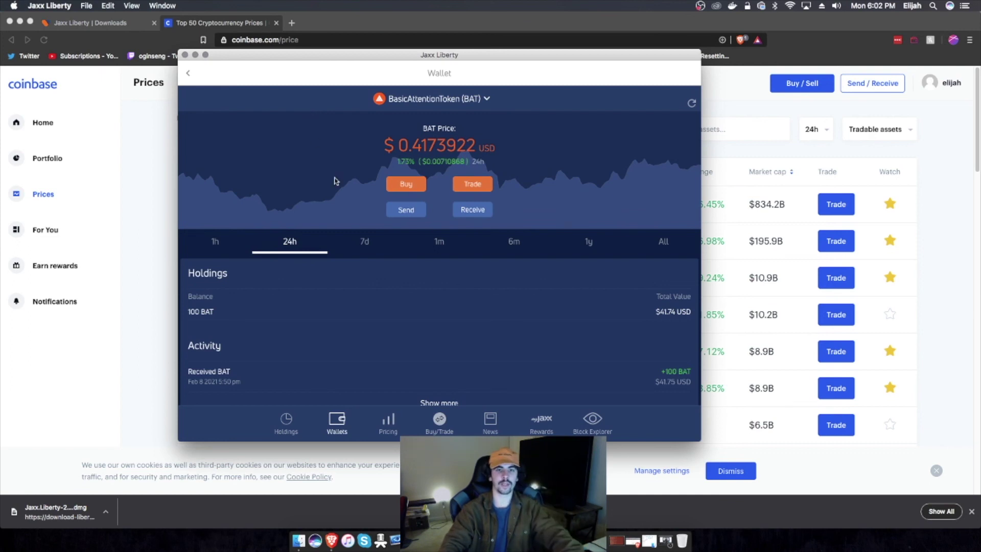
pyautogui.scroll(-2, 339, 183)
pyautogui.scroll(-5, 343, 187)
pyautogui.scroll(5, 349, 192)
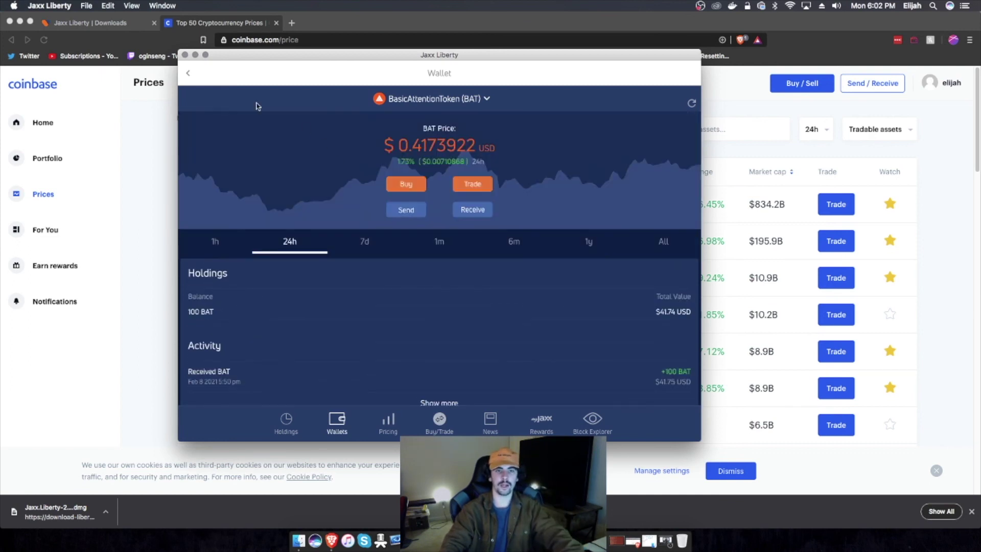
# Step: Go from the BAT wallet back to the dashboard, paging the wallet tiles to BAT and back to Bitcoin
pyautogui.click(191, 75)
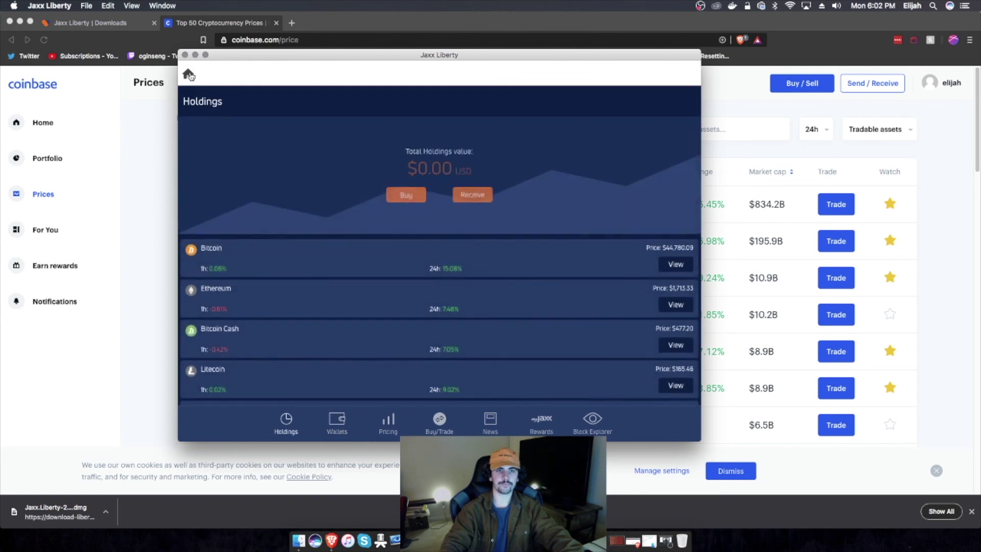
pyautogui.click(189, 74)
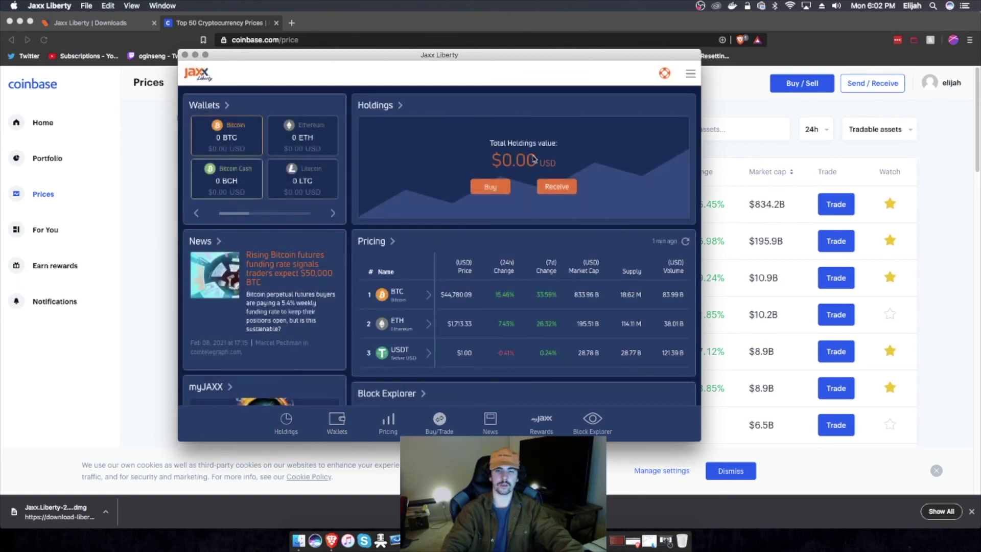
pyautogui.click(333, 213)
pyautogui.click(333, 213)
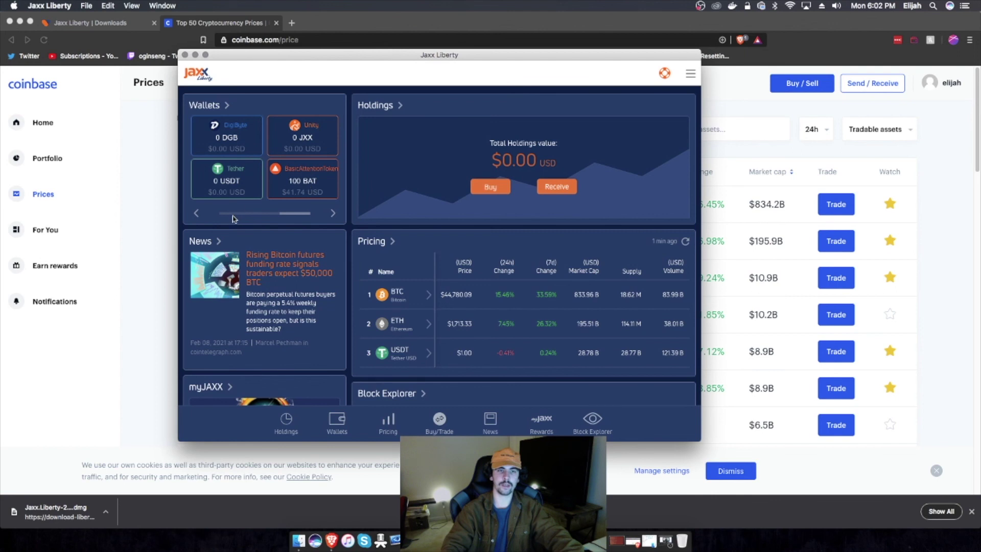
pyautogui.click(197, 214)
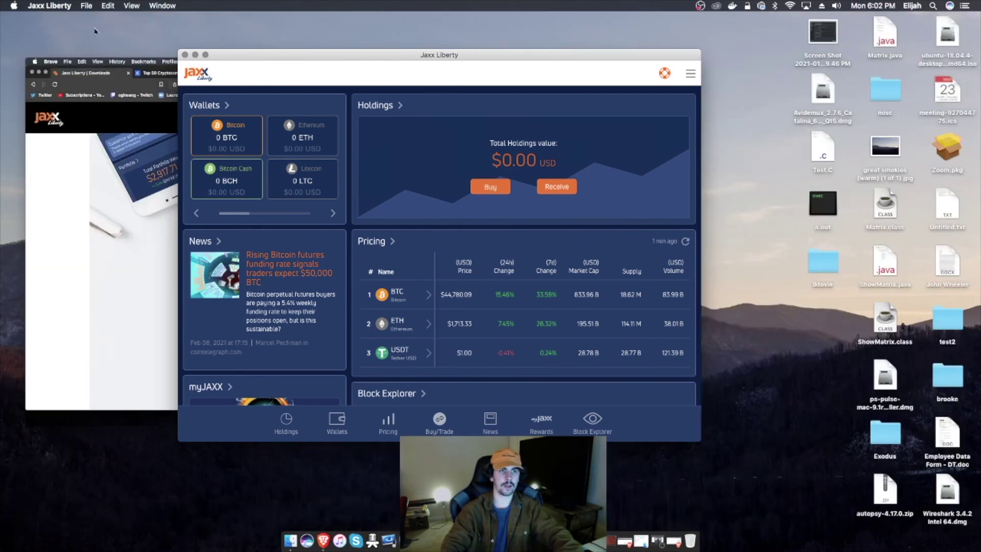
# Step: Minimize the browser and Jaxx windows and open a new Finder window
pyautogui.click(29, 21)
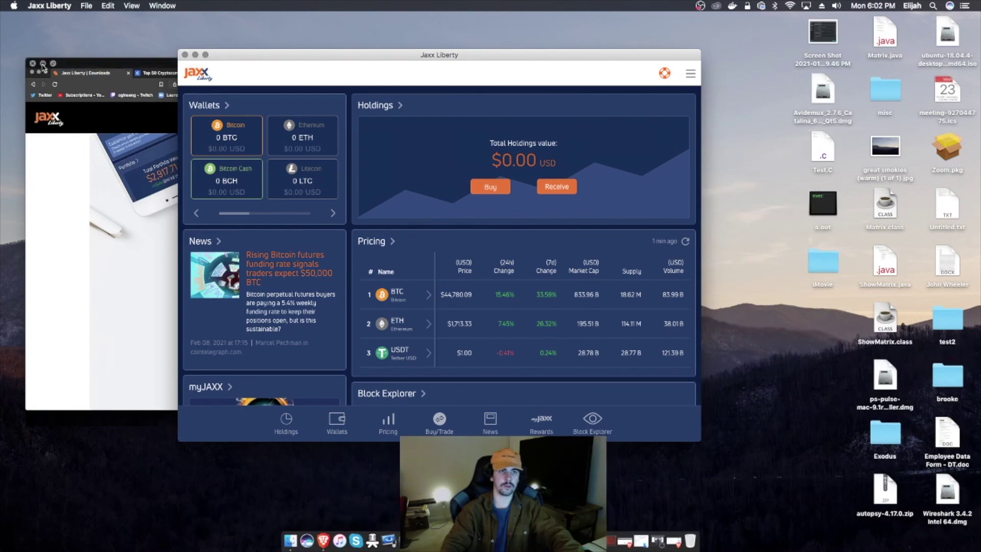
pyautogui.click(43, 64)
pyautogui.click(195, 54)
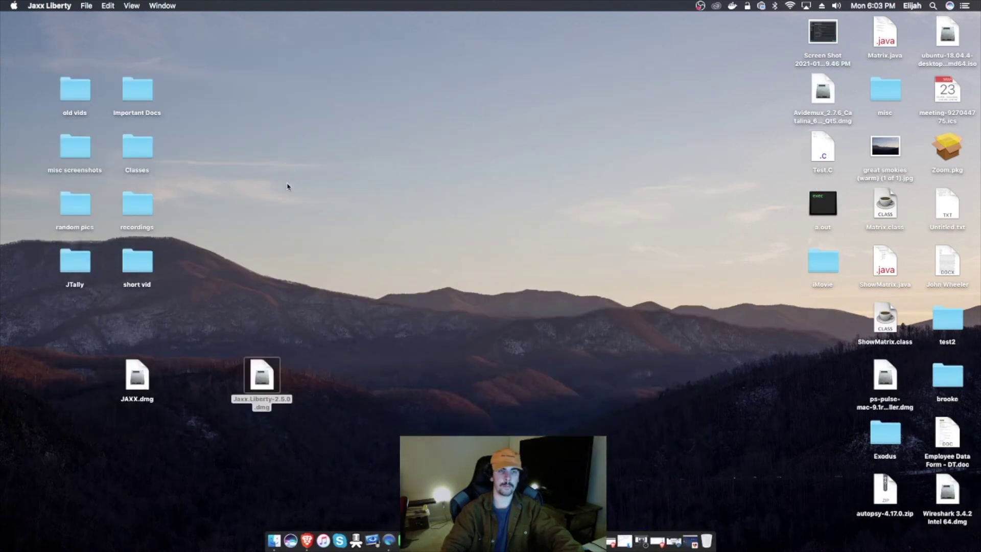
pyautogui.click(301, 236)
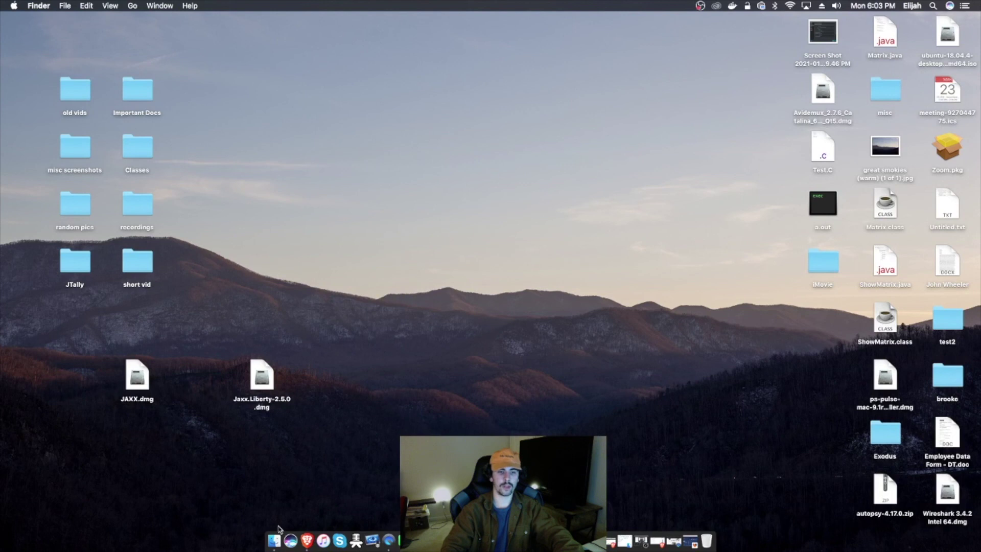
pyautogui.click(275, 540)
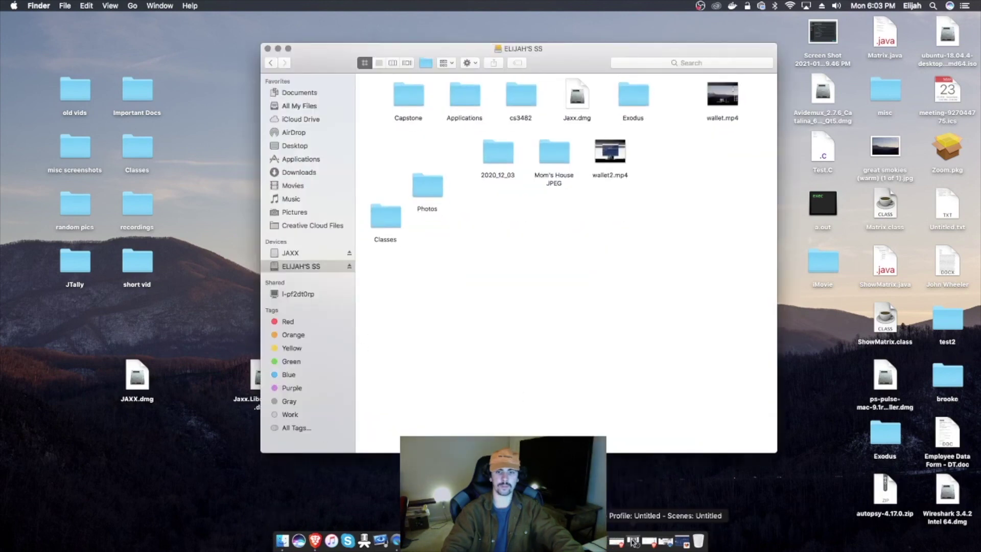
# Step: Bring Jaxx Liberty back up and quit it, confirming Yes
pyautogui.click(634, 542)
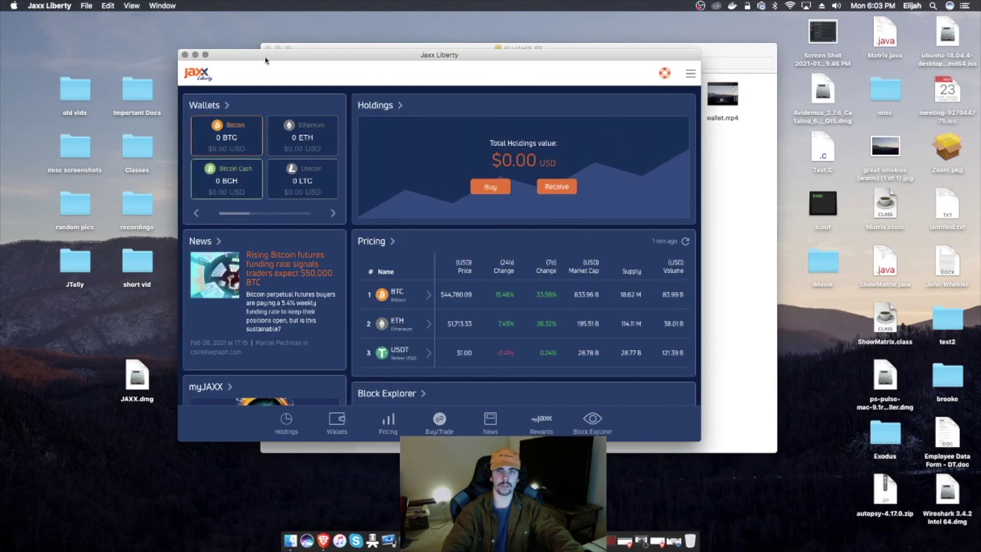
pyautogui.click(186, 56)
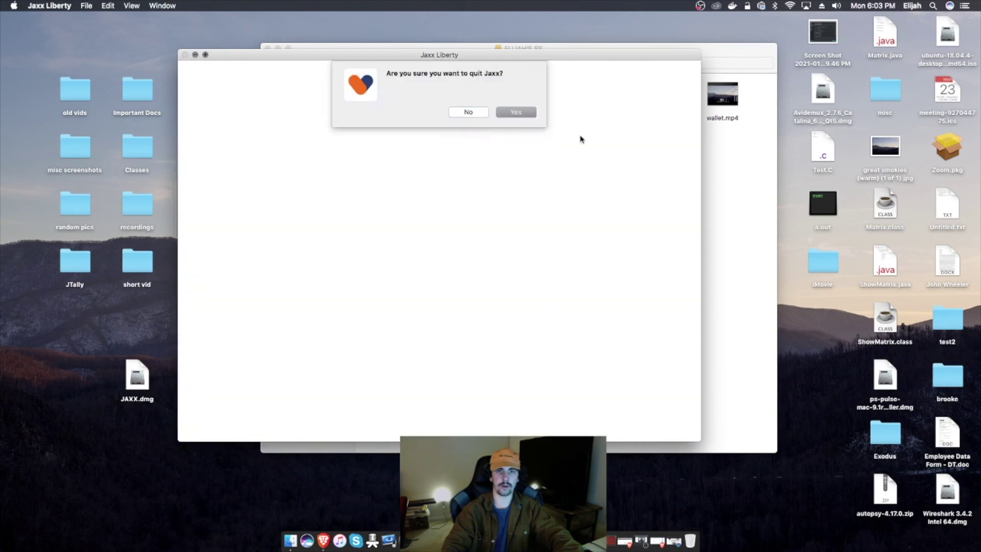
pyautogui.press('Return')
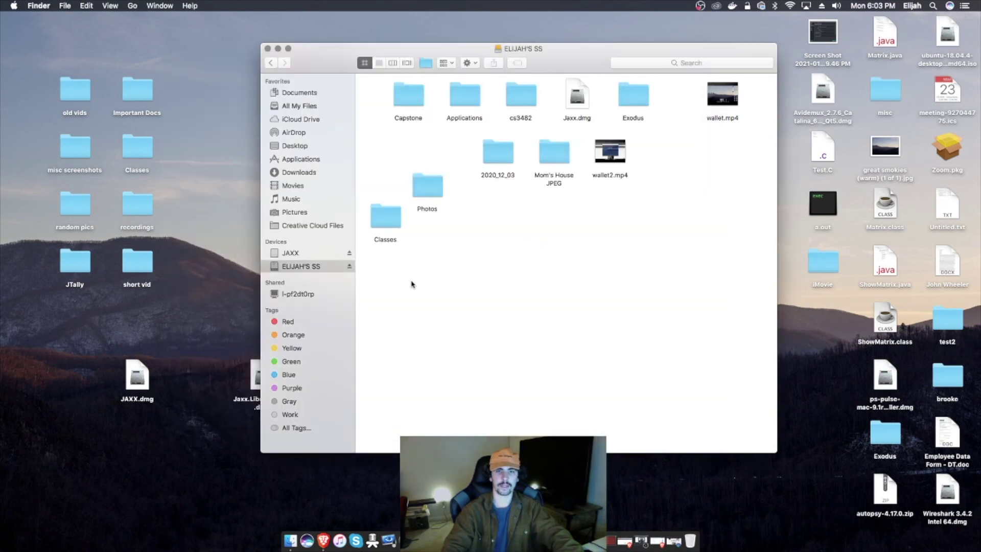
# Step: List the JAXX drive's three items in Finder, then go to eject the drive
pyautogui.click(310, 257)
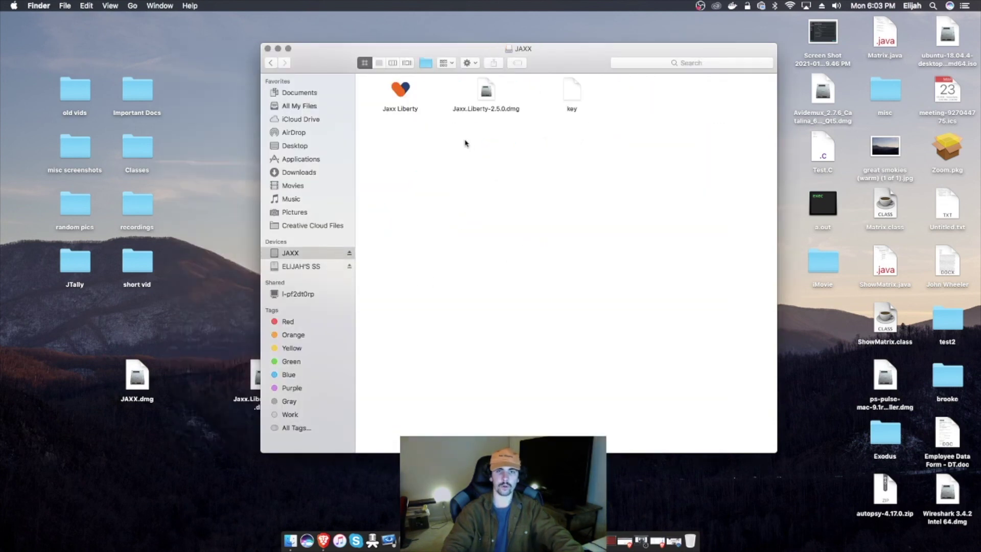
pyautogui.moveTo(617, 104); pyautogui.dragTo(405, 96)
pyautogui.click(439, 149)
pyautogui.click(349, 253)
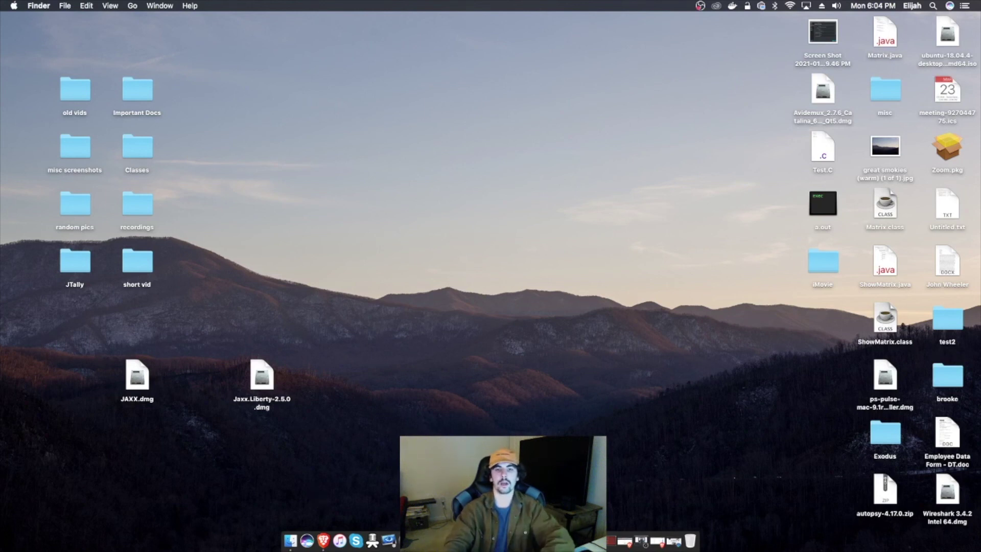
# Step: Eject the encrypted JAXX drive so its Finder window disappears
pyautogui.click(641, 541)
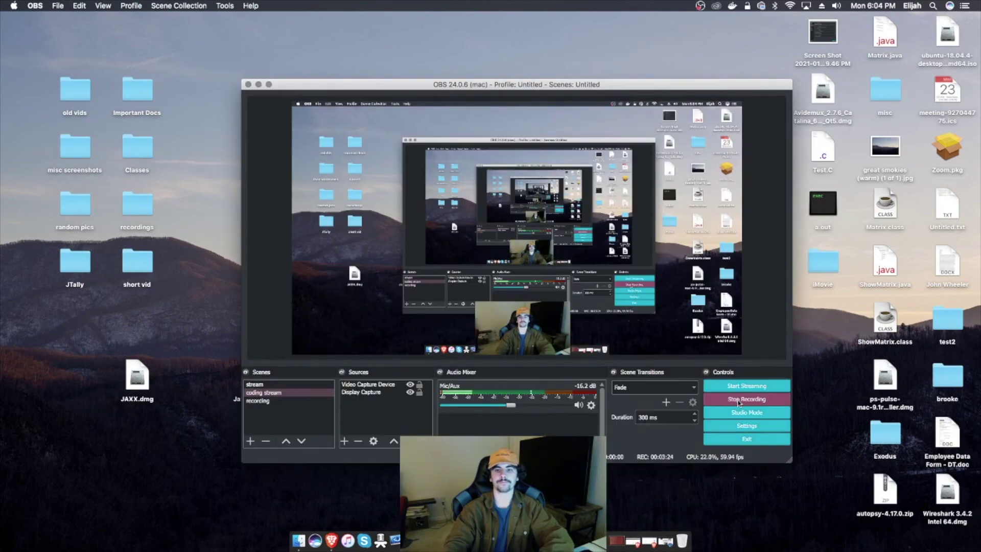